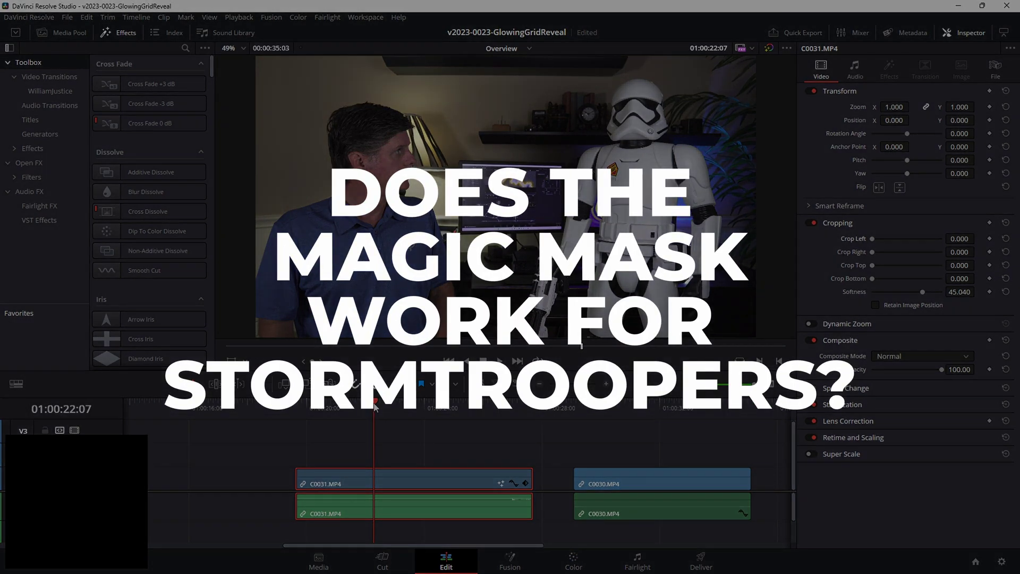
# Scrub through the C0031.MP4 and C0030.MP4 clips and park the playhead at 01:00:22:23
pyautogui.moveTo(374, 404); pyautogui.dragTo(408, 403)
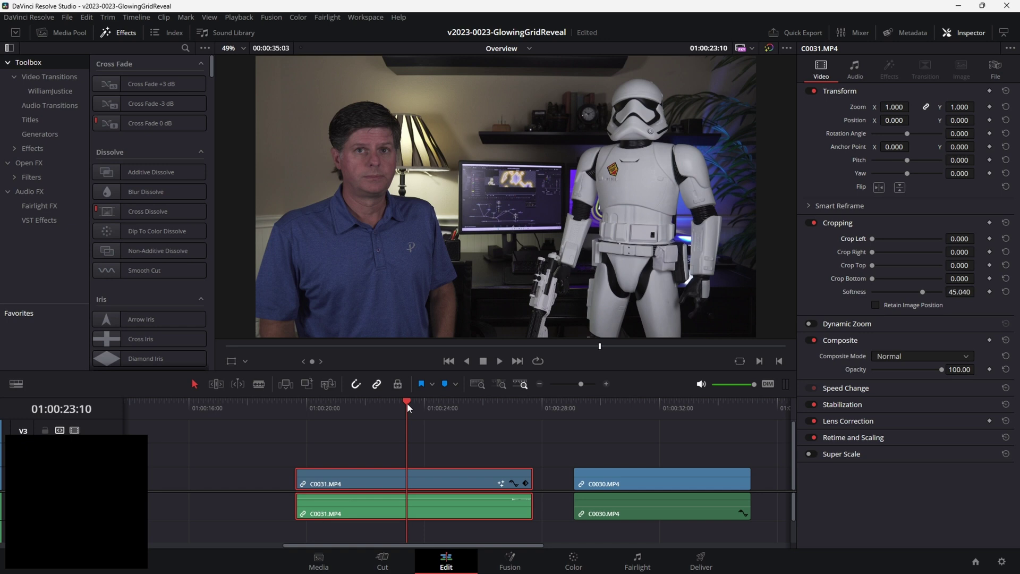
pyautogui.moveTo(407, 403); pyautogui.dragTo(672, 409)
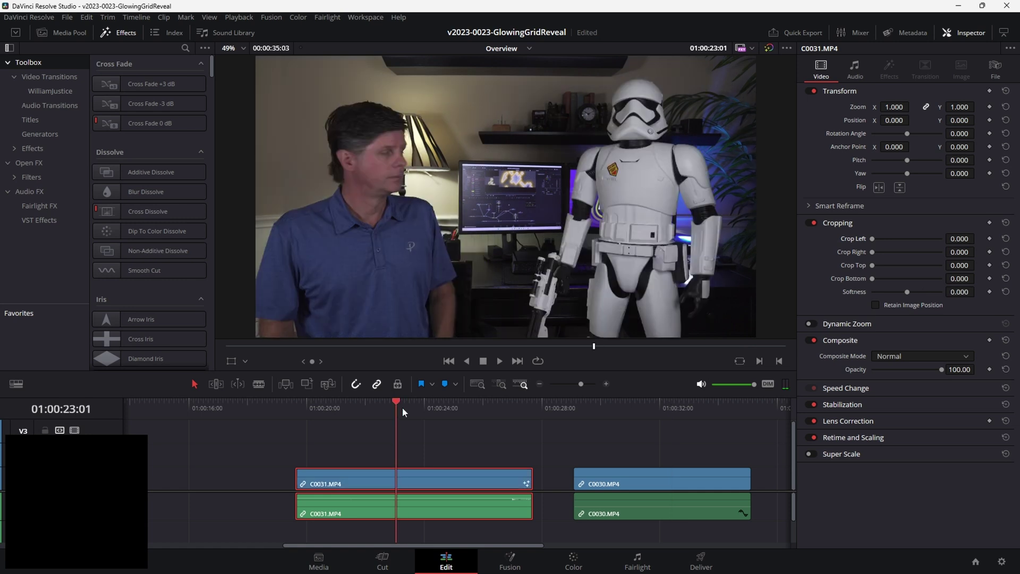
pyautogui.press('Left')
pyautogui.press('Left')
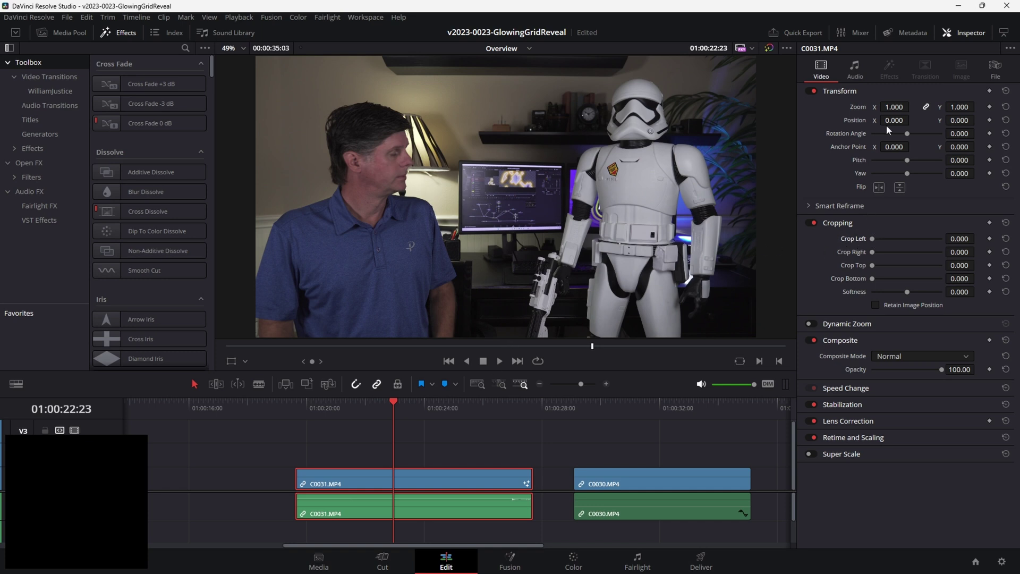
# Crop C0031.MP4 from its left edge by 1055.3 and set the crop softness to 37.4
pyautogui.moveTo(873, 240); pyautogui.dragTo(906, 246)
pyautogui.moveTo(907, 292); pyautogui.dragTo(922, 291)
pyautogui.moveTo(909, 242); pyautogui.dragTo(906, 246)
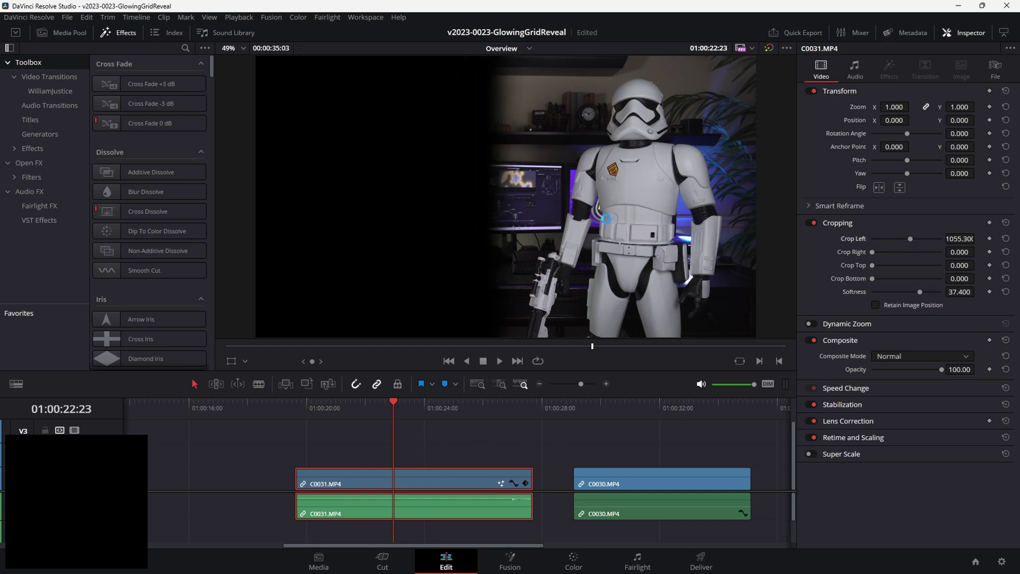
# Try the cropped C0031.MP4 stacked above C0030.MP4 and return it to the lower track before C0030.MP4
pyautogui.click(660, 404)
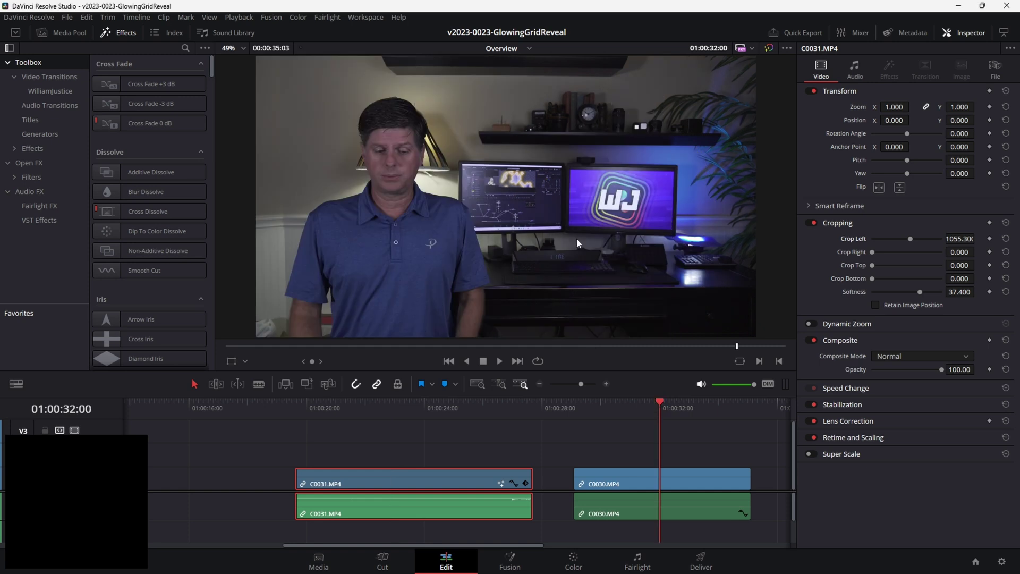
pyautogui.moveTo(401, 470); pyautogui.dragTo(659, 451)
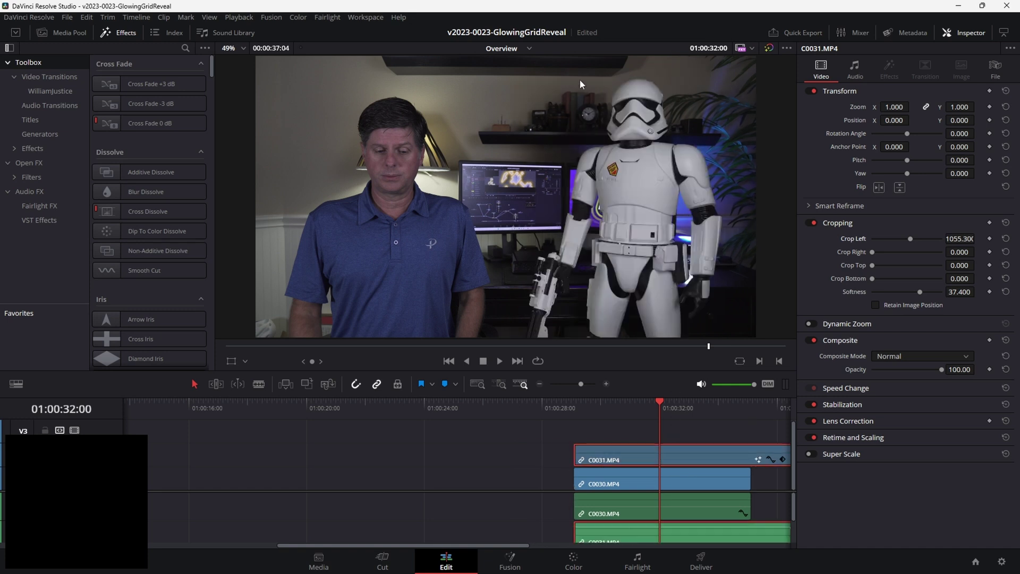
pyautogui.hotkey('ctrl', 's')
pyautogui.moveTo(667, 455); pyautogui.dragTo(402, 481)
pyautogui.click(367, 407)
pyautogui.moveTo(365, 406)
pyautogui.mouseDown()
pyautogui.moveTo(380, 407)
pyautogui.moveTo(369, 406)
pyautogui.mouseUp()
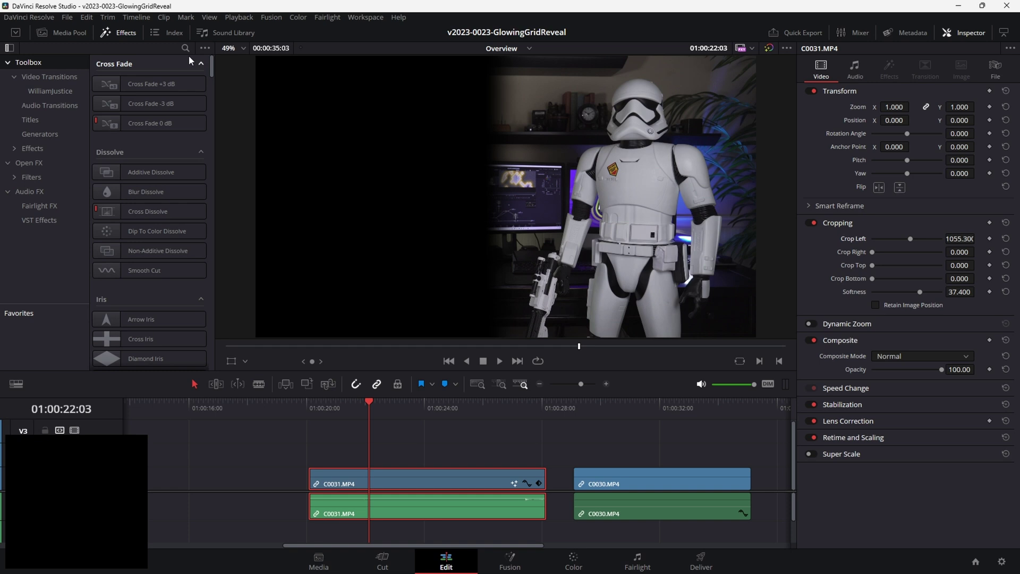
# Apply JustGridTransition to the start of C0031.MP4 and play it back
pyautogui.click(51, 91)
pyautogui.moveTo(148, 88); pyautogui.dragTo(319, 471)
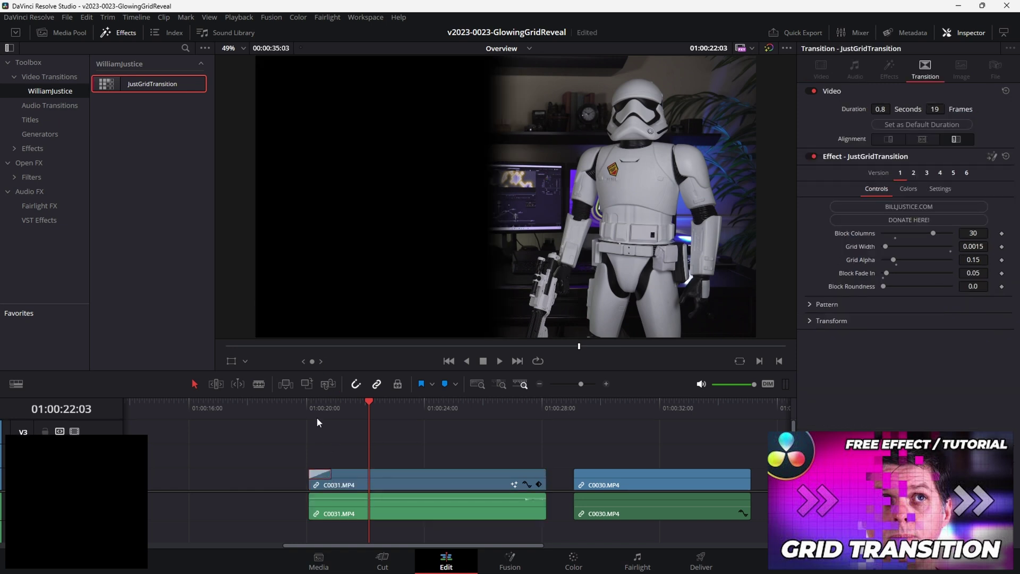
pyautogui.click(314, 416)
pyautogui.press('space')
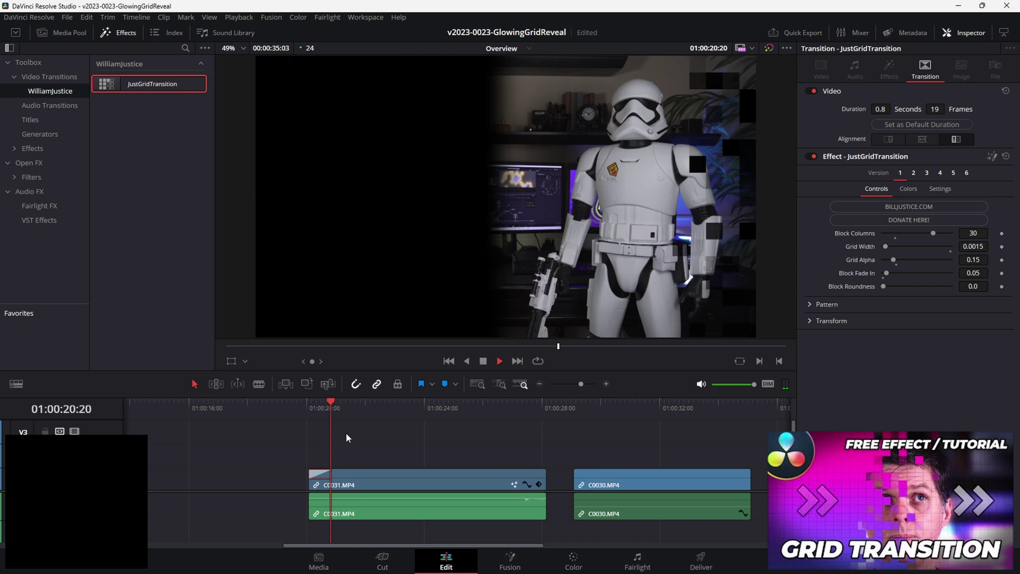
# Reset Crop Left of C0031.MP4 to its default and replay the clip from its start
pyautogui.click(405, 478)
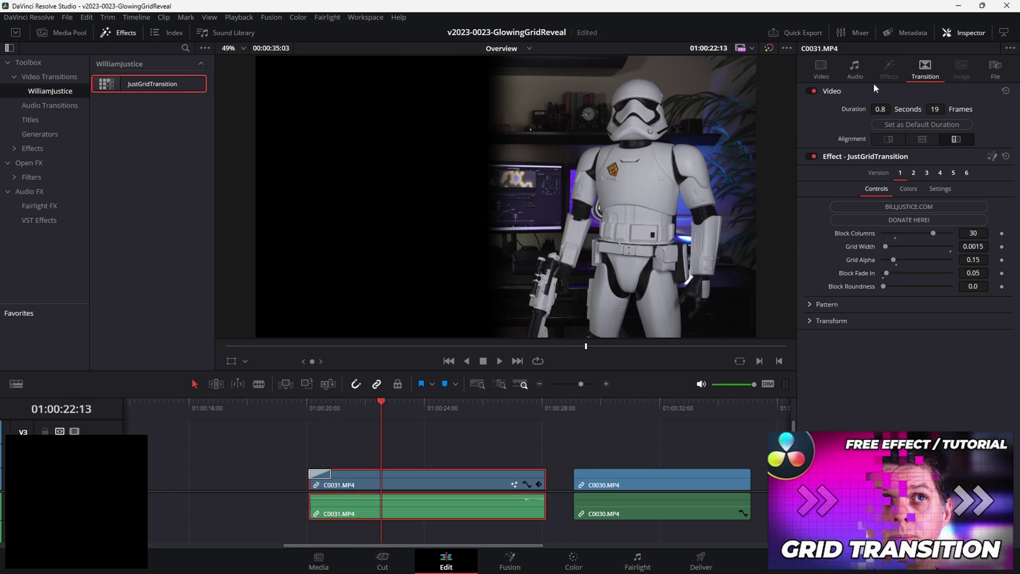
pyautogui.click(821, 69)
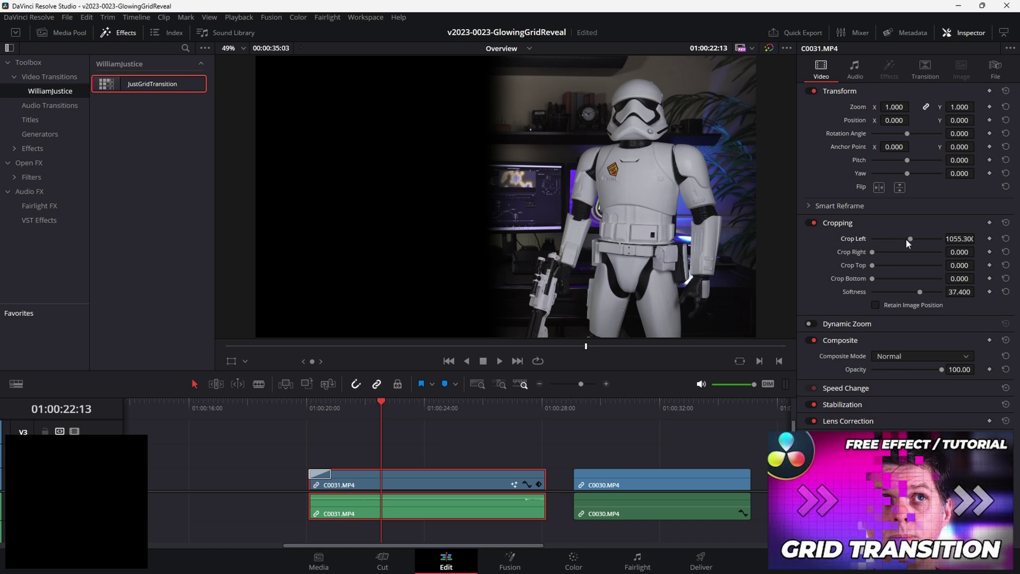
pyautogui.doubleClick(856, 238)
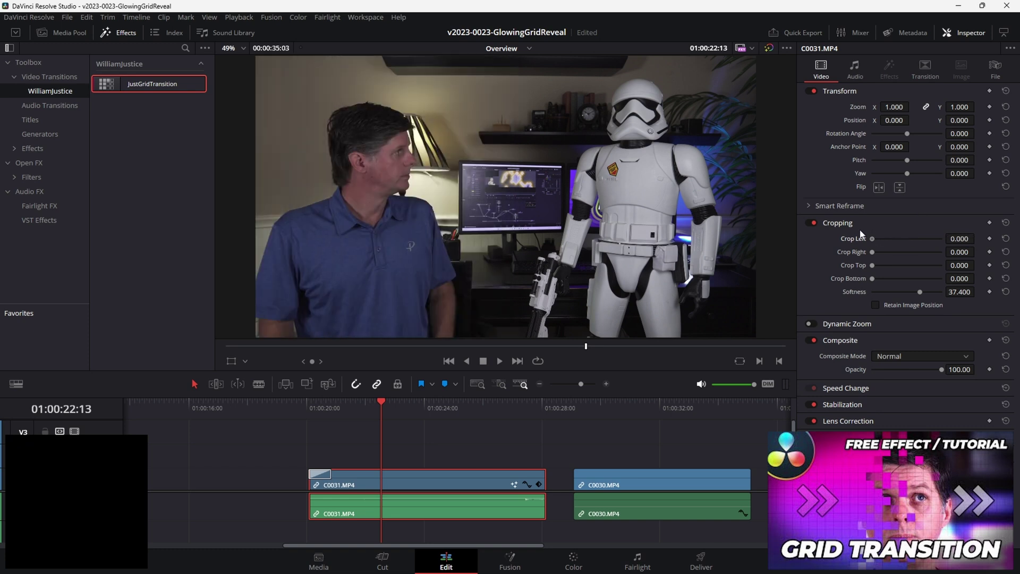
pyautogui.click(311, 409)
pyautogui.press('space')
pyautogui.click(311, 407)
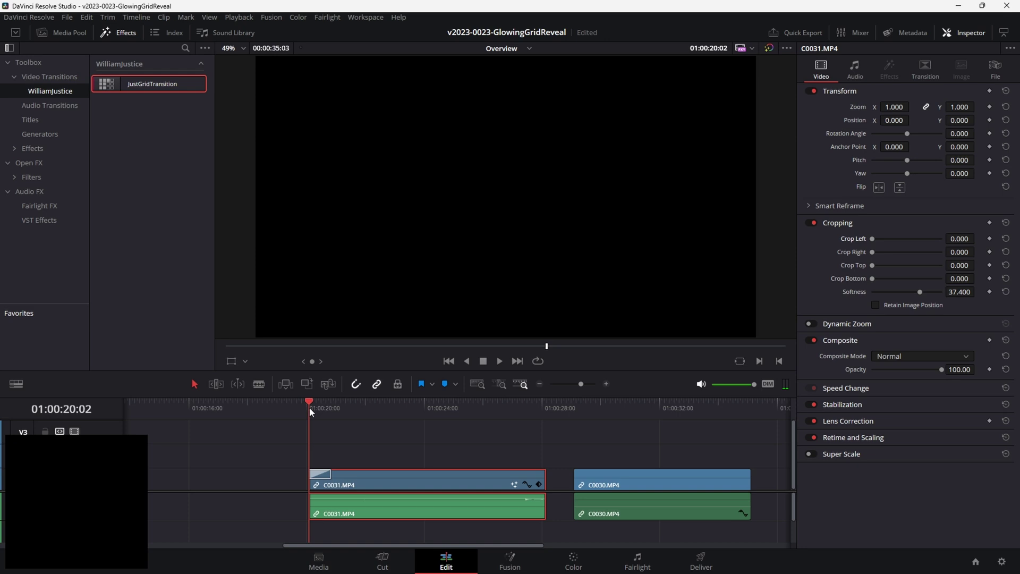
# Lengthen the grid transition on C0031.MP4 to 29 frames and preview it up to 01:00:20:14
pyautogui.click(316, 407)
pyautogui.moveTo(330, 471); pyautogui.dragTo(344, 471)
pyautogui.click(314, 413)
pyautogui.press('space')
pyautogui.moveTo(313, 407); pyautogui.dragTo(326, 409)
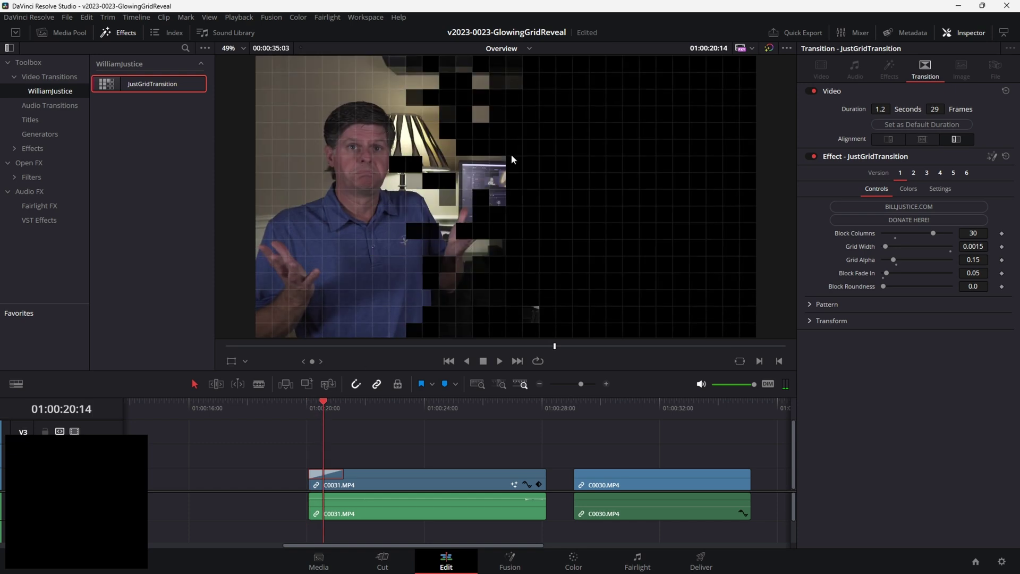
# Save the project, set the grid transition's Grid Alpha to 0.0 and Block Fade In to 0.039, and preview the result
pyautogui.hotkey('ctrl', 's')
pyautogui.press('space')
pyautogui.hotkey('alt', 'k')
pyautogui.moveTo(906, 257); pyautogui.dragTo(875, 256)
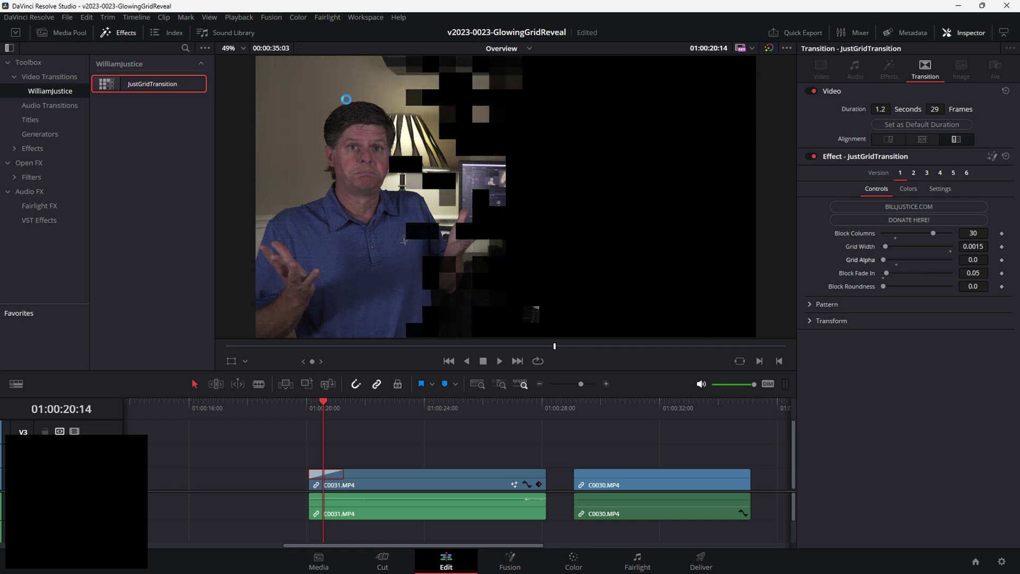
pyautogui.click(934, 234)
pyautogui.click(311, 404)
pyautogui.press('space')
pyautogui.press('space')
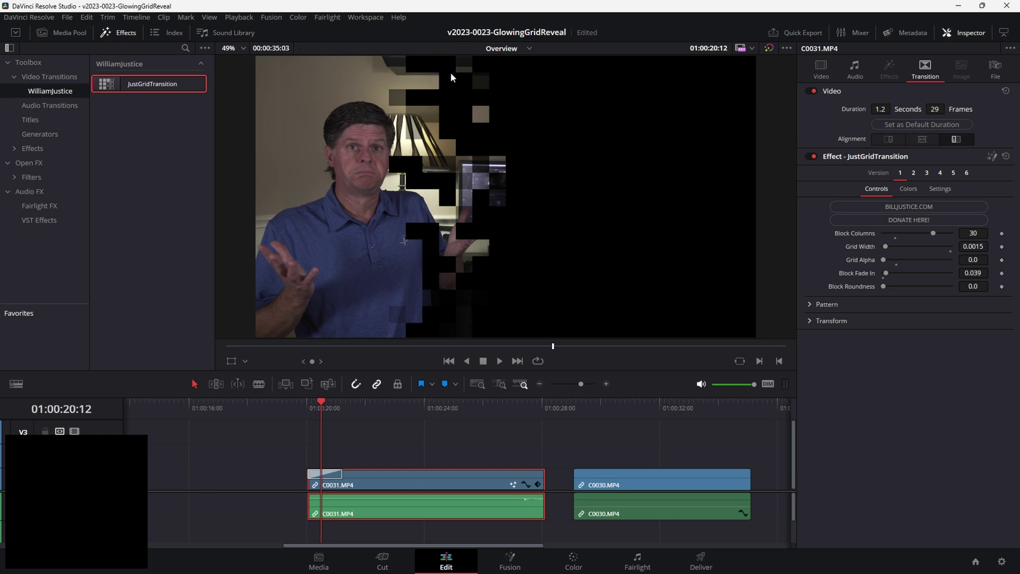
# Open the grid transition at the start of C0031.MP4 in the Fusion page
pyautogui.click(330, 474)
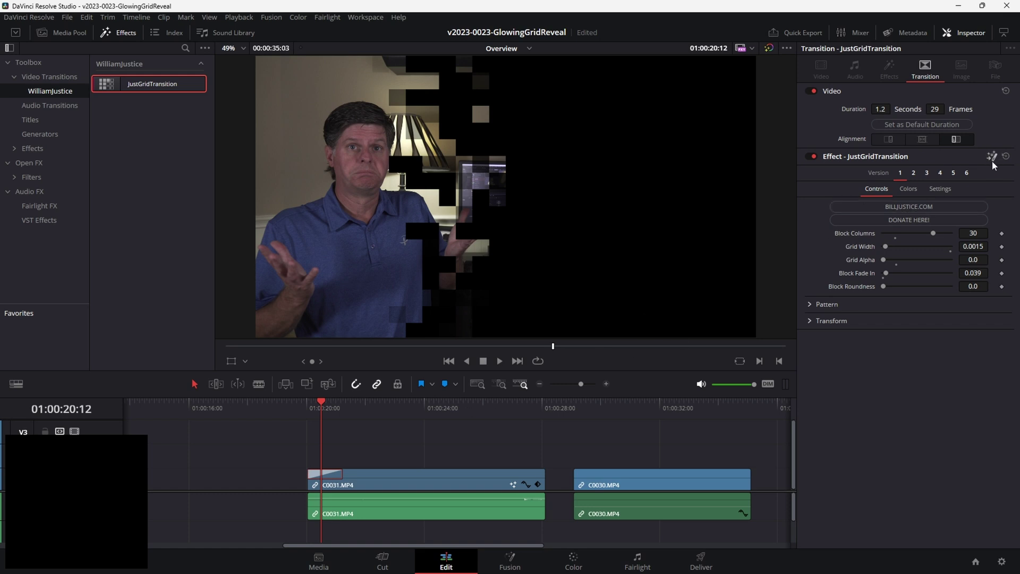
pyautogui.rightClick(329, 476)
pyautogui.click(370, 414)
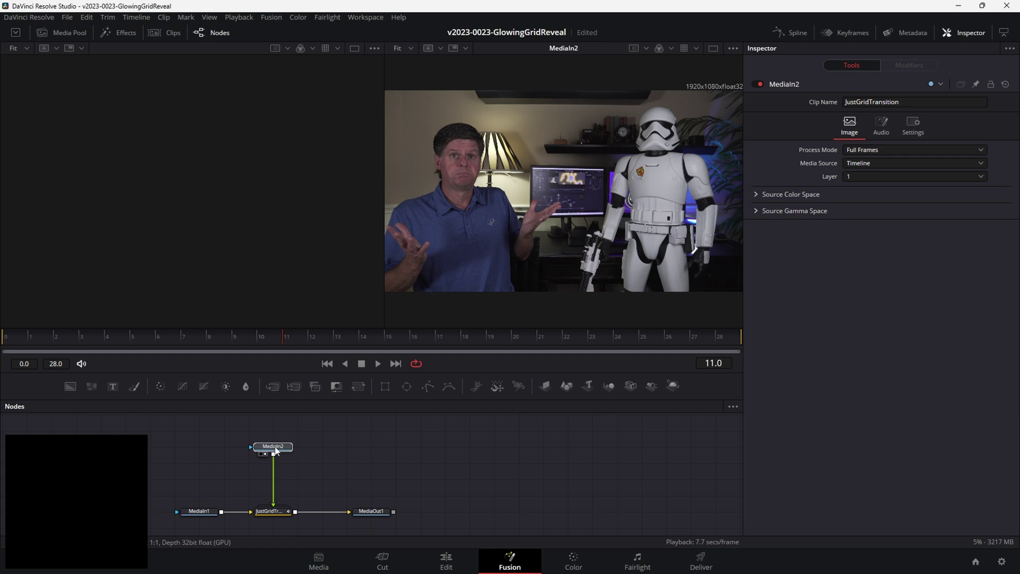
# View the MediaIn1 and MediaOut1 nodes in the viewer and play the transition to check their output
pyautogui.click(211, 515)
pyautogui.press('2')
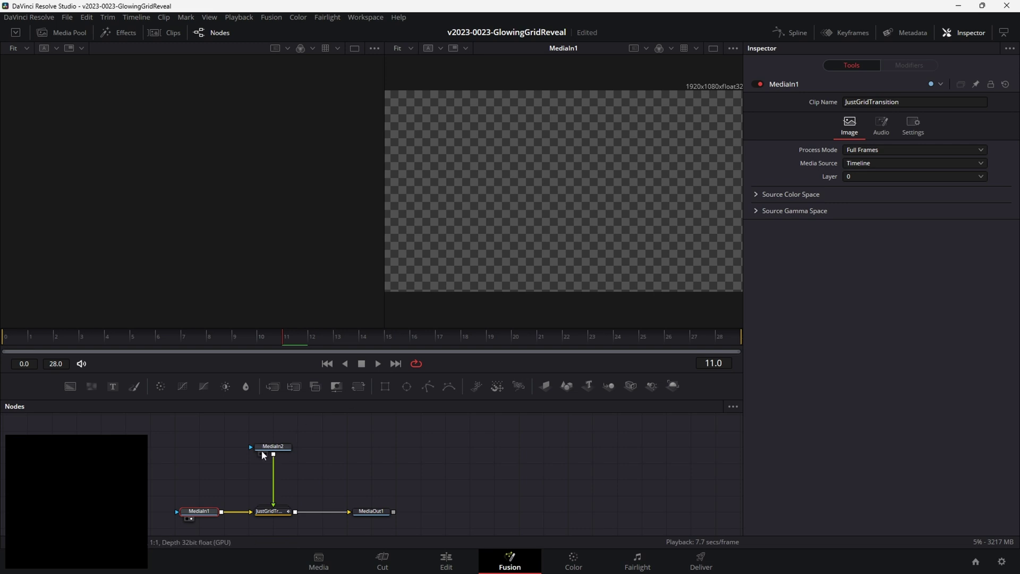
pyautogui.moveTo(370, 511); pyautogui.dragTo(619, 166)
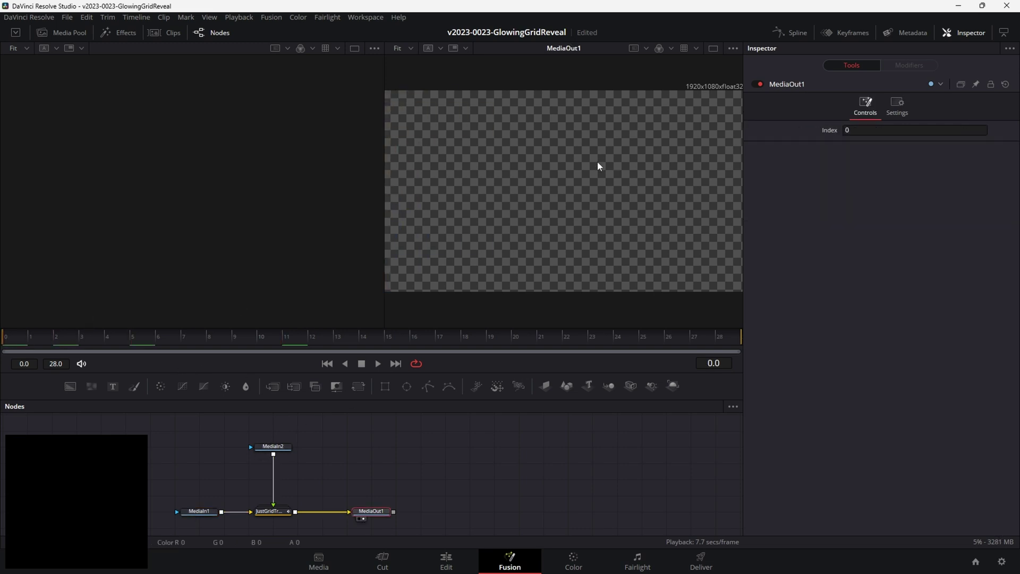
pyautogui.click(361, 363)
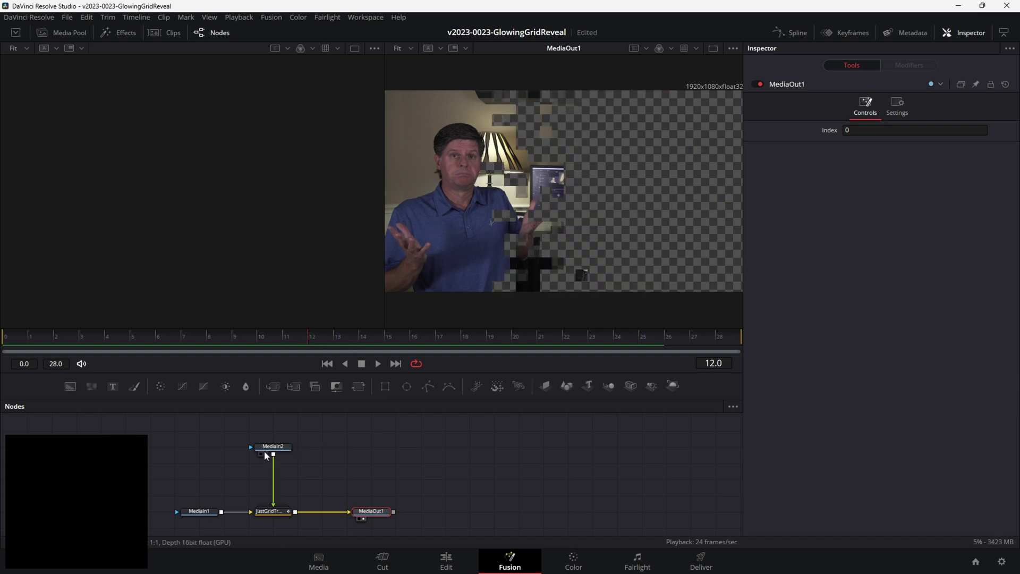
# Make room before MediaOut1 and add the JustBorder effect template as a node above the connection line
pyautogui.moveTo(371, 511); pyautogui.dragTo(494, 511)
pyautogui.click(385, 432)
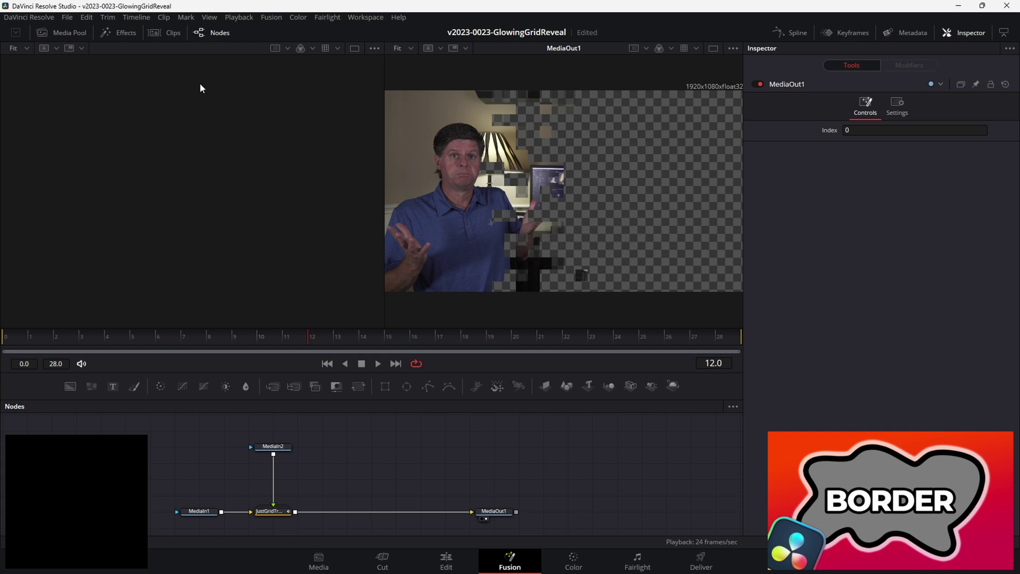
pyautogui.click(131, 38)
pyautogui.click(6, 81)
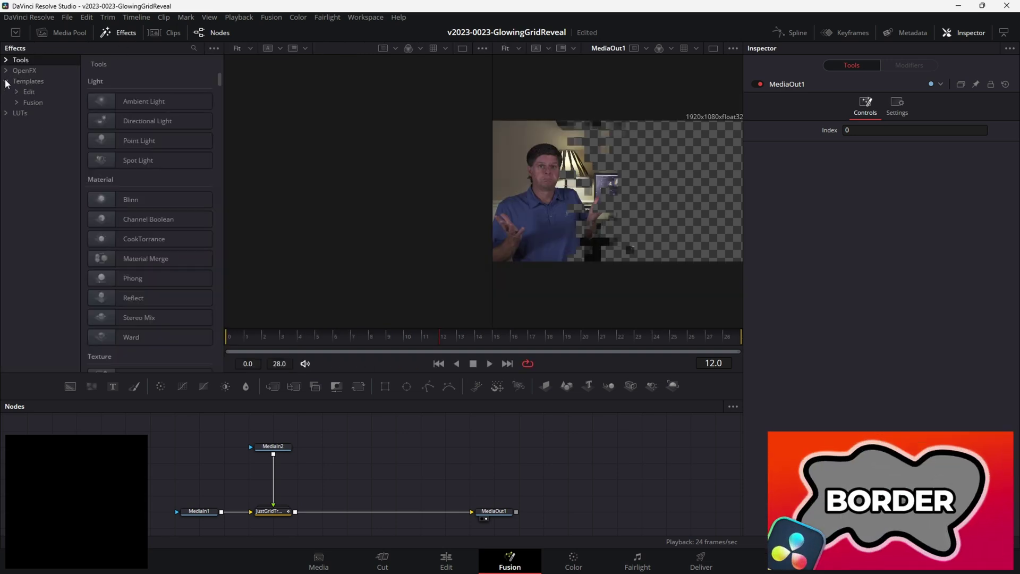
pyautogui.click(15, 92)
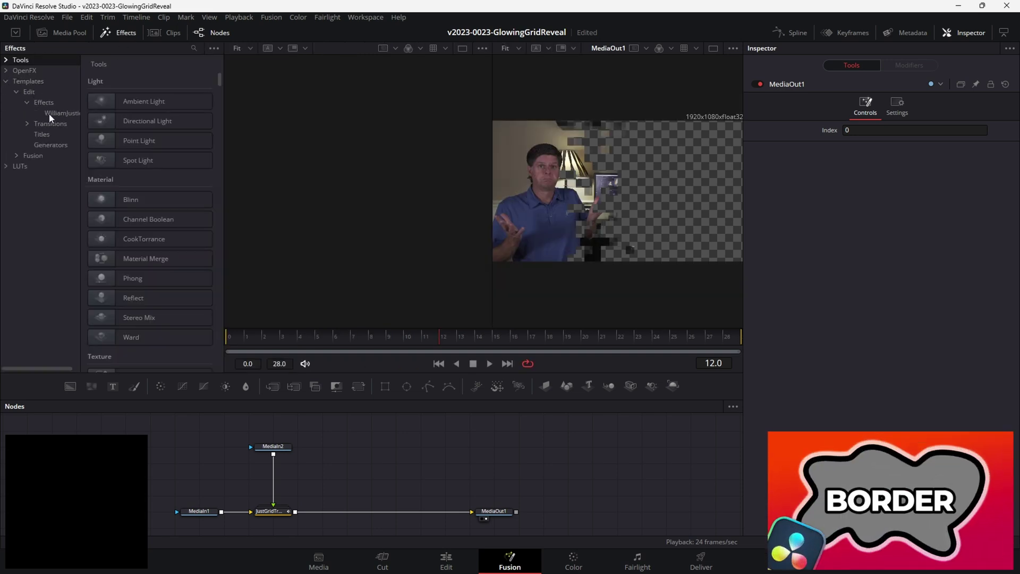
pyautogui.click(59, 114)
pyautogui.click(141, 104)
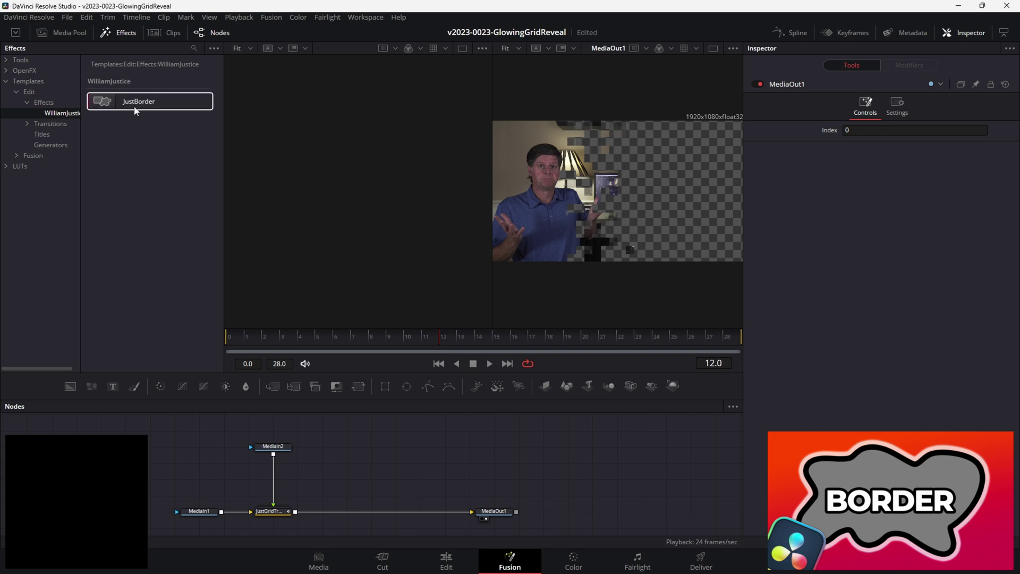
pyautogui.click(32, 79)
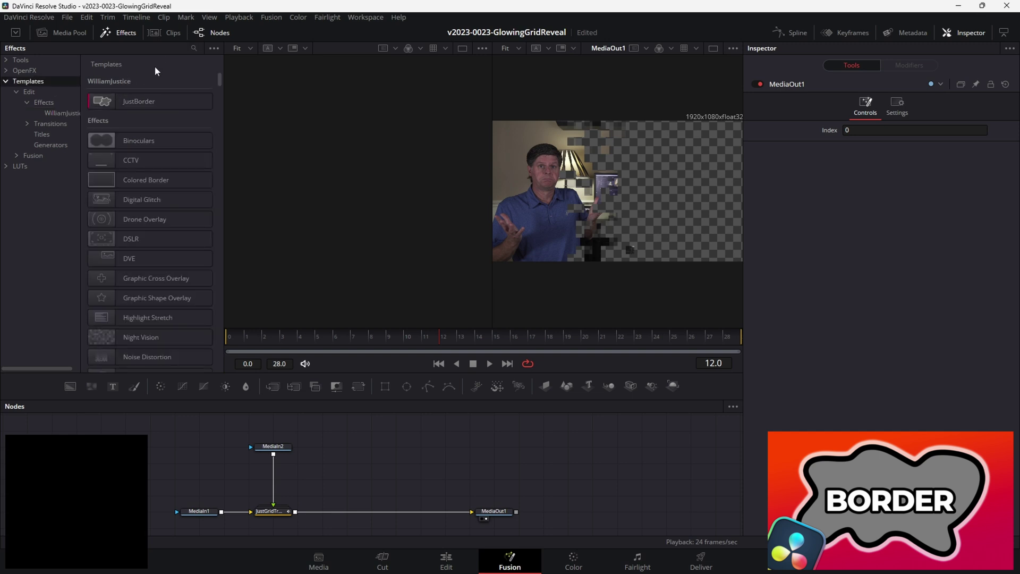
pyautogui.moveTo(126, 101); pyautogui.dragTo(316, 351)
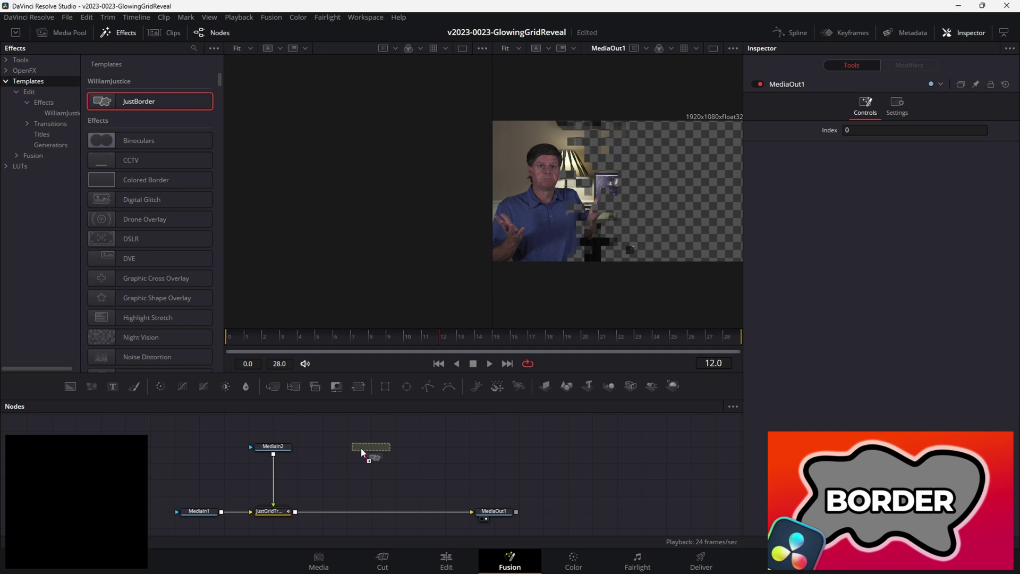
pyautogui.moveTo(361, 448); pyautogui.dragTo(362, 448)
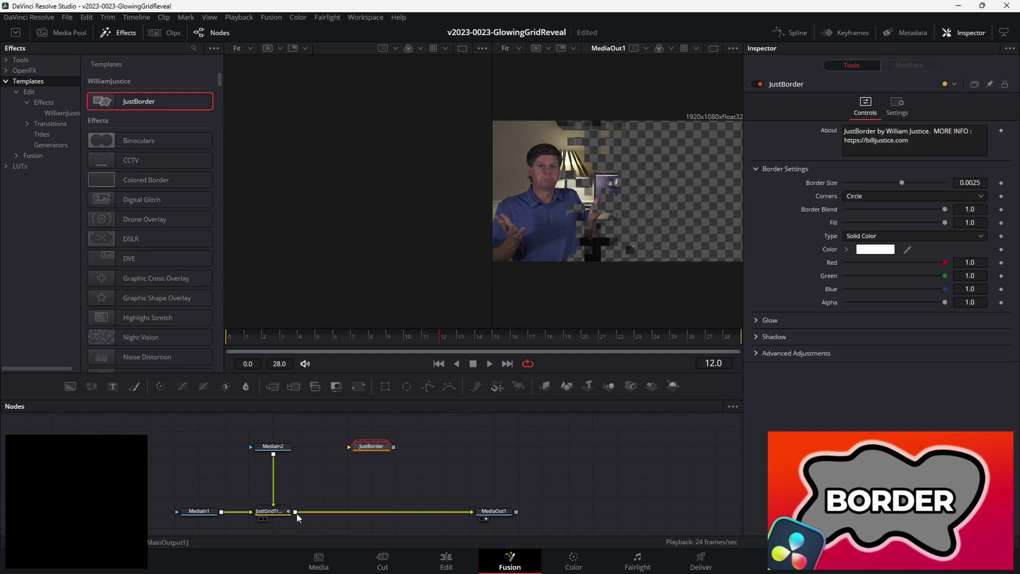
# Connect the JustGridTransition output to the JustBorder input and show JustBorder in the first viewer
pyautogui.moveTo(296, 511); pyautogui.dragTo(350, 449)
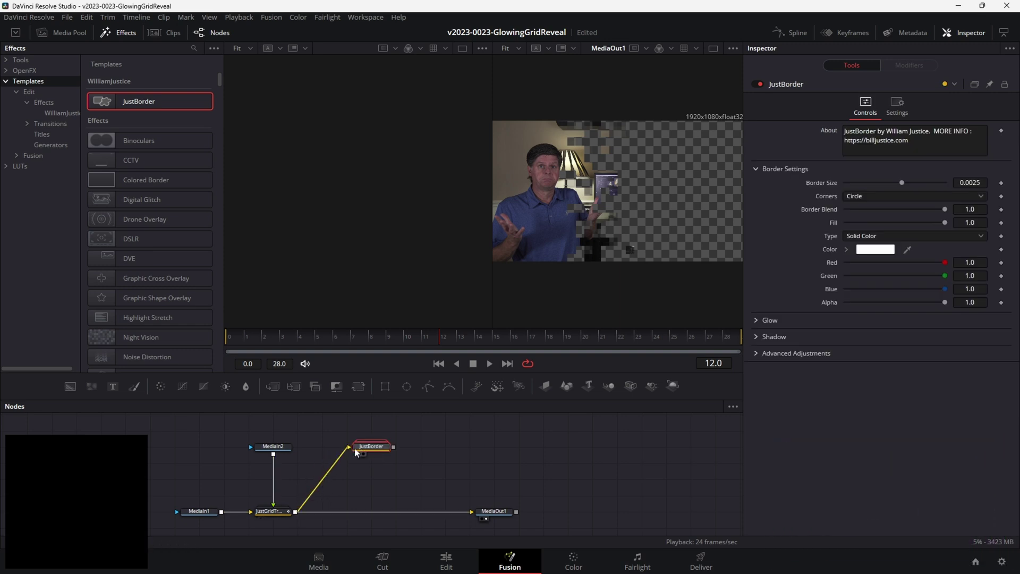
pyautogui.press('1')
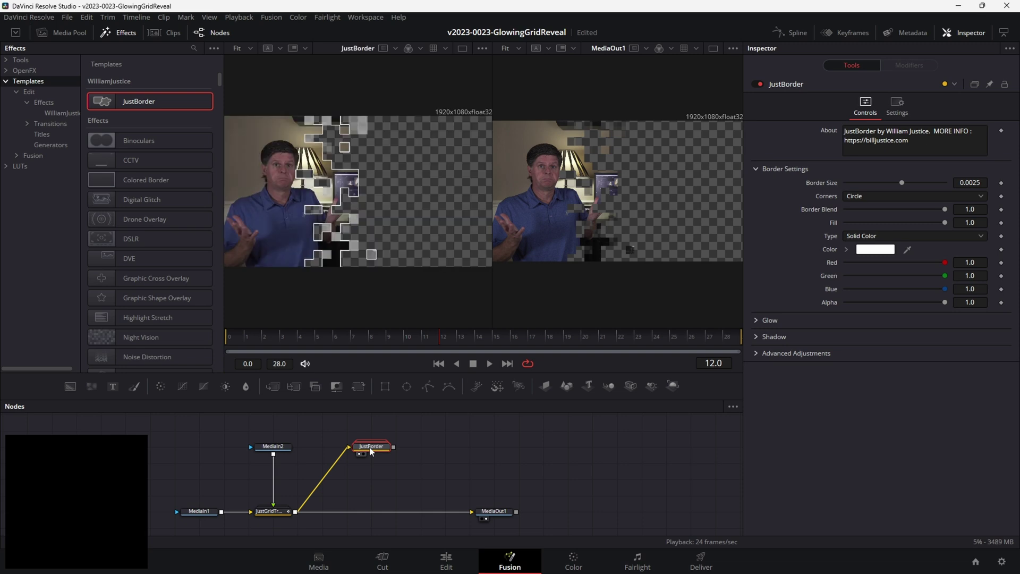
pyautogui.scroll(-2, 352, 202)
pyautogui.scroll(-2, 350, 212)
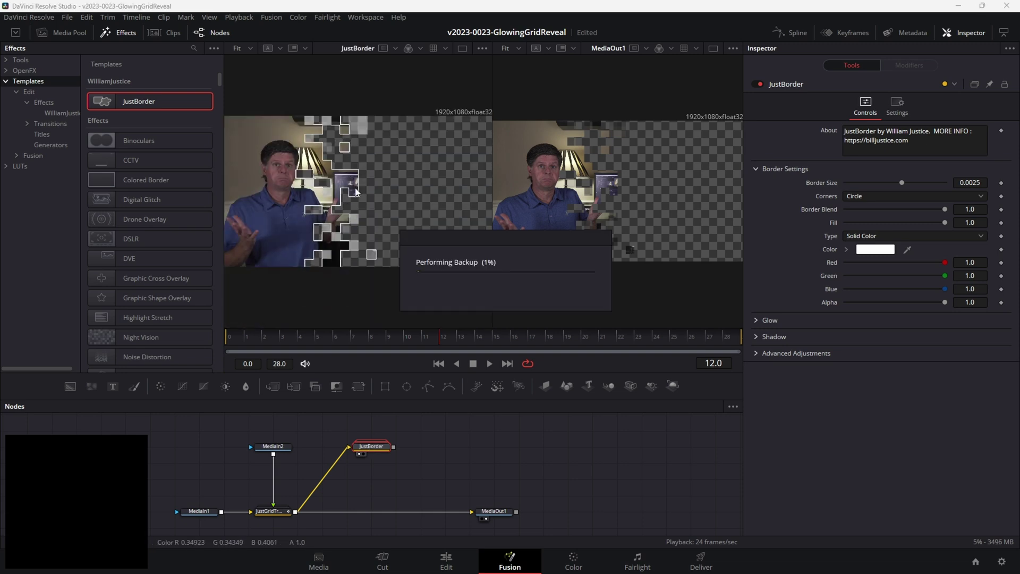
# Set JustBorder's Border Size to 0.0052 and hide the effects library to enlarge the viewers
pyautogui.moveTo(902, 183); pyautogui.dragTo(908, 183)
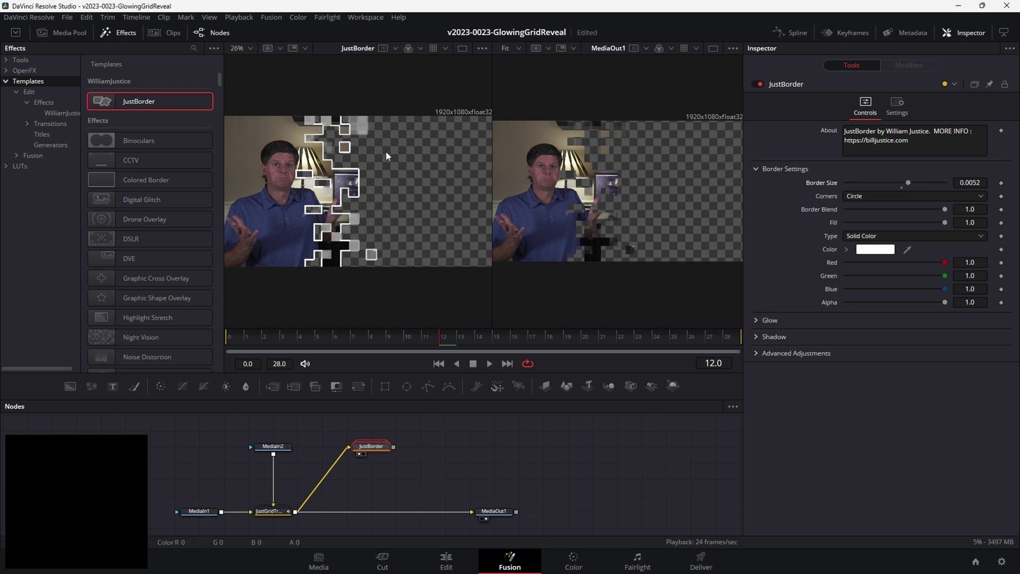
pyautogui.click(124, 34)
pyautogui.scroll(2, 238, 190)
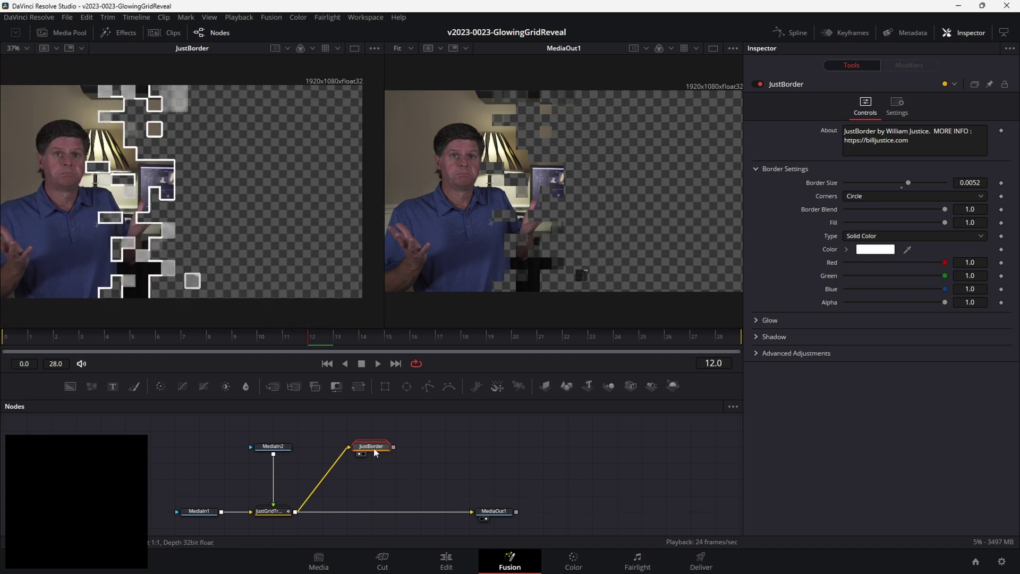
# Move the JustBorder node slightly higher in the graph and set its Fill to 0.0
pyautogui.click(492, 511)
pyautogui.moveTo(372, 446); pyautogui.dragTo(372, 430)
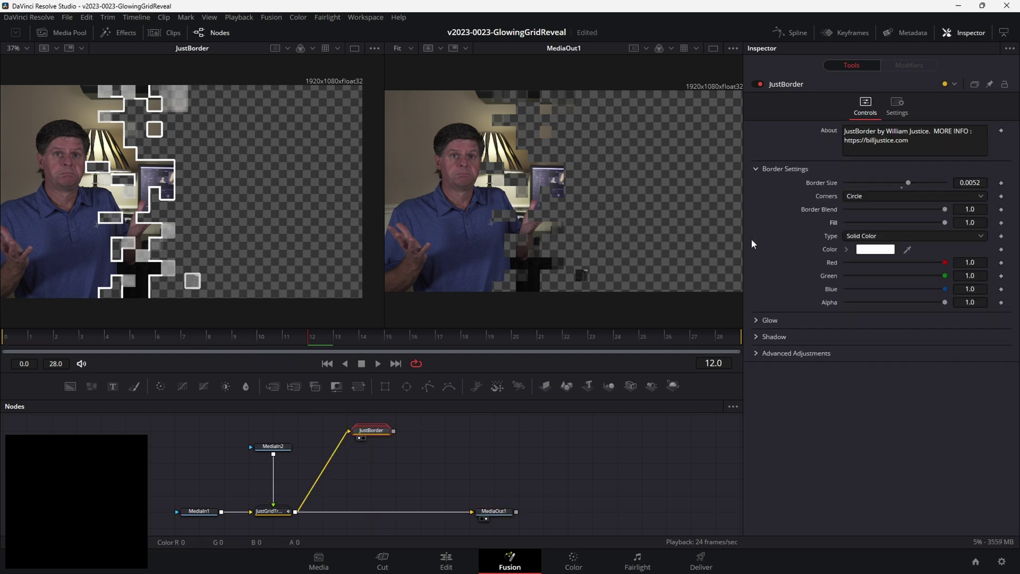
pyautogui.moveTo(947, 223); pyautogui.dragTo(802, 224)
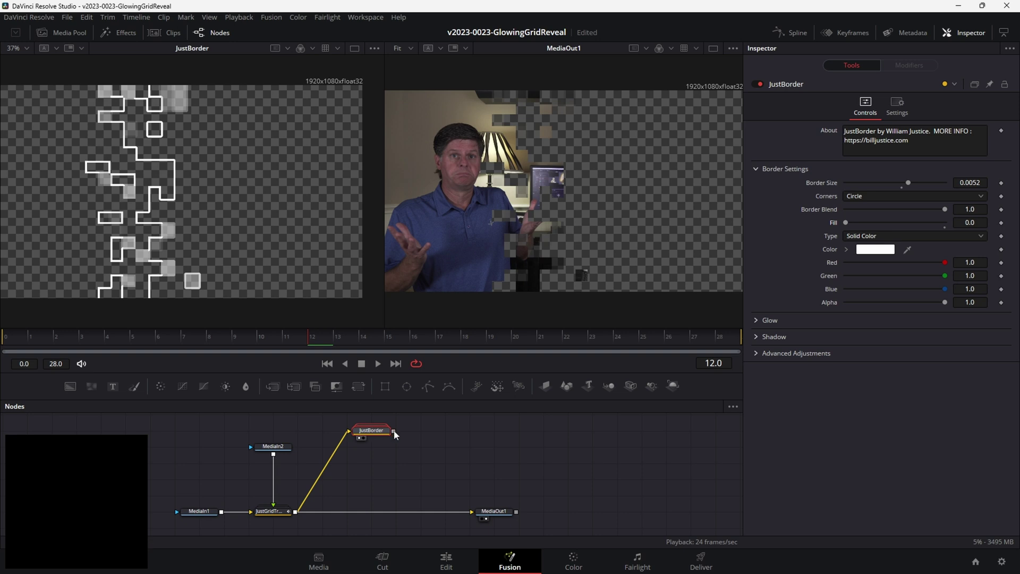
# Merge the JustBorder output over the JustGridTransition output ahead of MediaOut1 and play back the outlined transition
pyautogui.moveTo(482, 423); pyautogui.dragTo(296, 515)
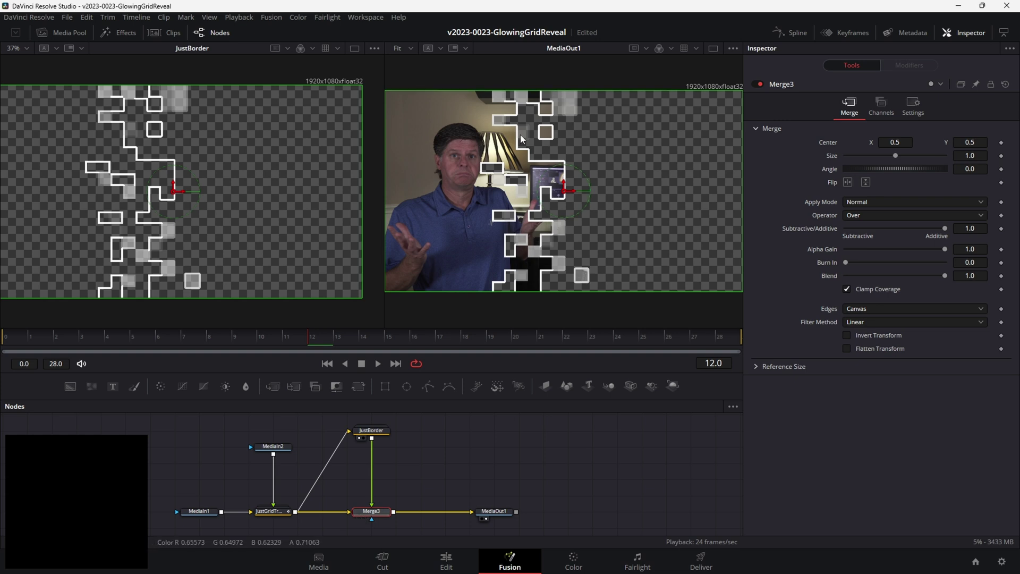
pyautogui.click(187, 334)
pyautogui.press('space')
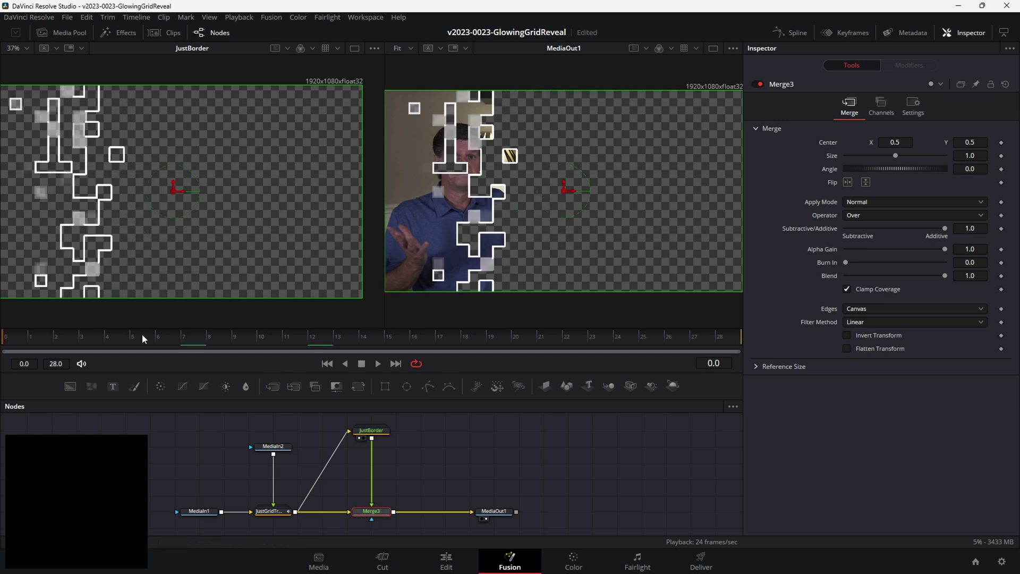
pyautogui.press('space')
pyautogui.moveTo(237, 333); pyautogui.dragTo(287, 336)
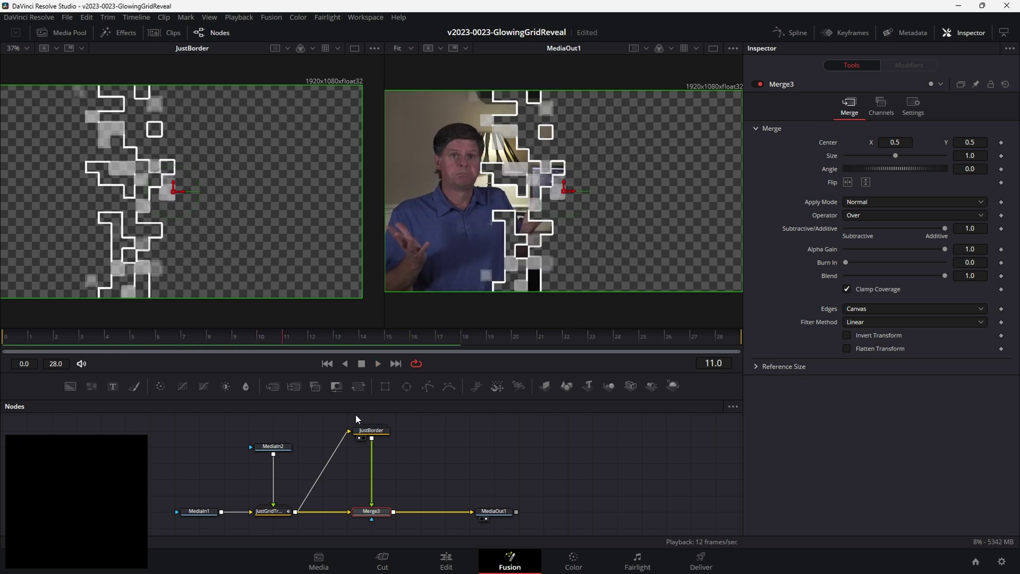
# Add a Soft Glow node between JustBorder and the merge
pyautogui.click(380, 434)
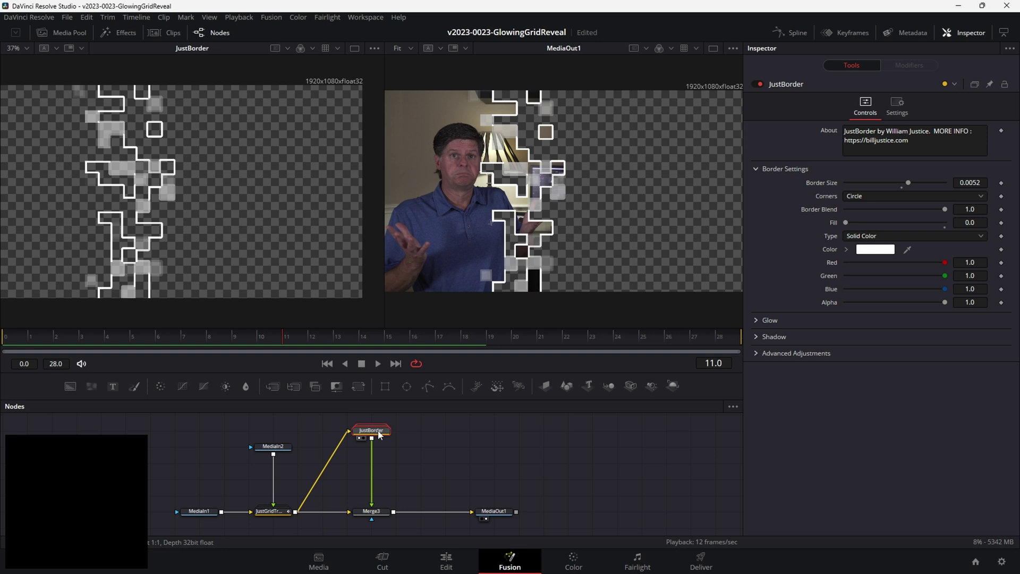
pyautogui.hotkey('shift', 'space')
pyautogui.write('soft')
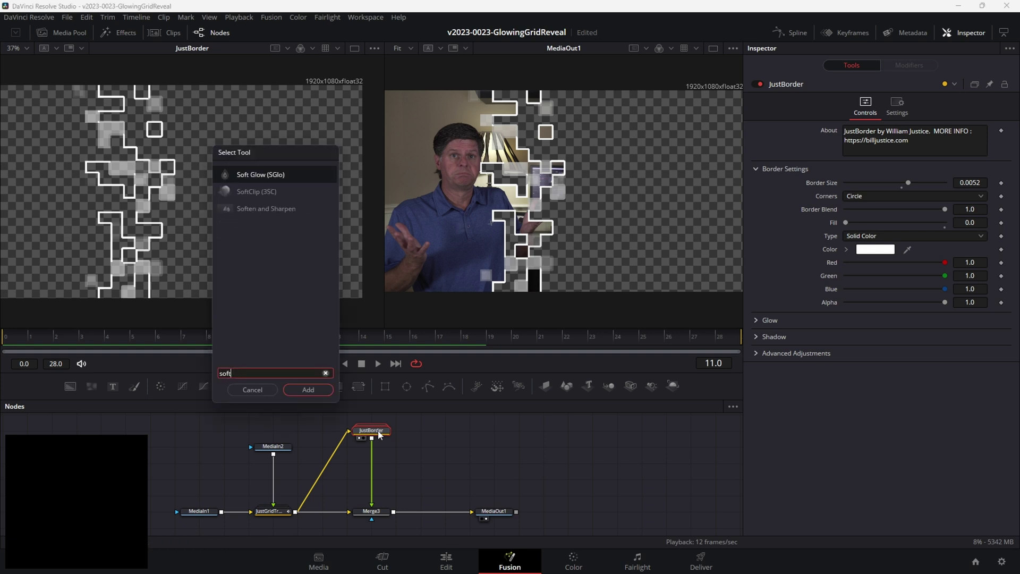
pyautogui.press('Return')
pyautogui.moveTo(430, 446); pyautogui.dragTo(410, 471)
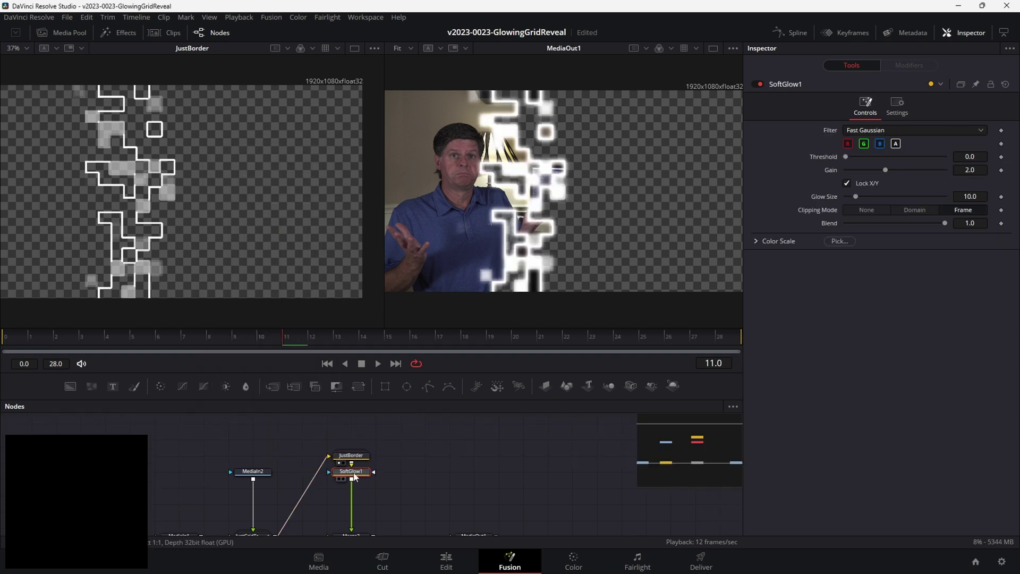
# Add a Color Corrector node after the soft glow, followed by a Glow node
pyautogui.hotkey('shift', 'space')
pyautogui.write('cc')
pyautogui.press('Return')
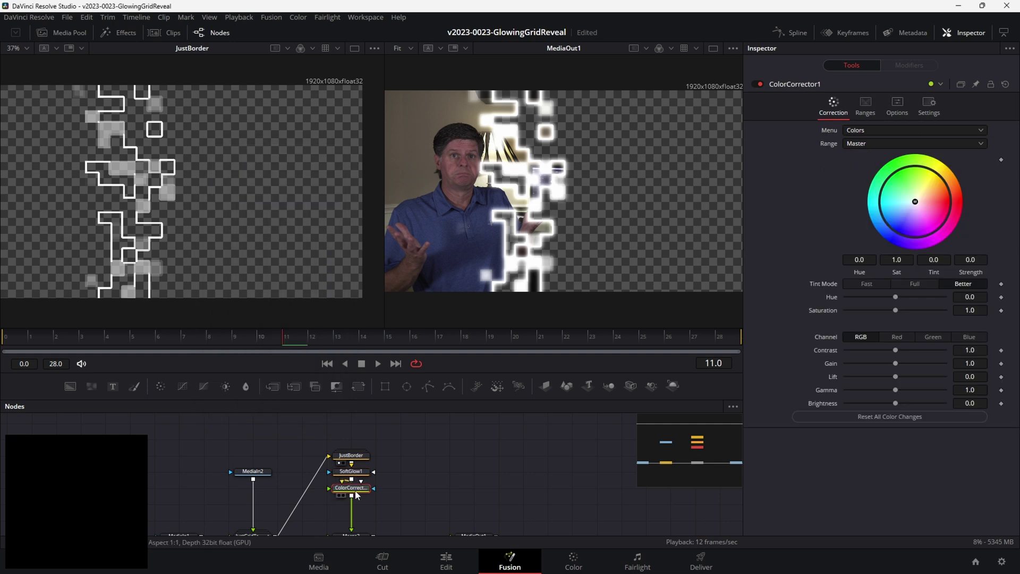
pyautogui.hotkey('shift', 'space')
pyautogui.write('glow')
pyautogui.press('Return')
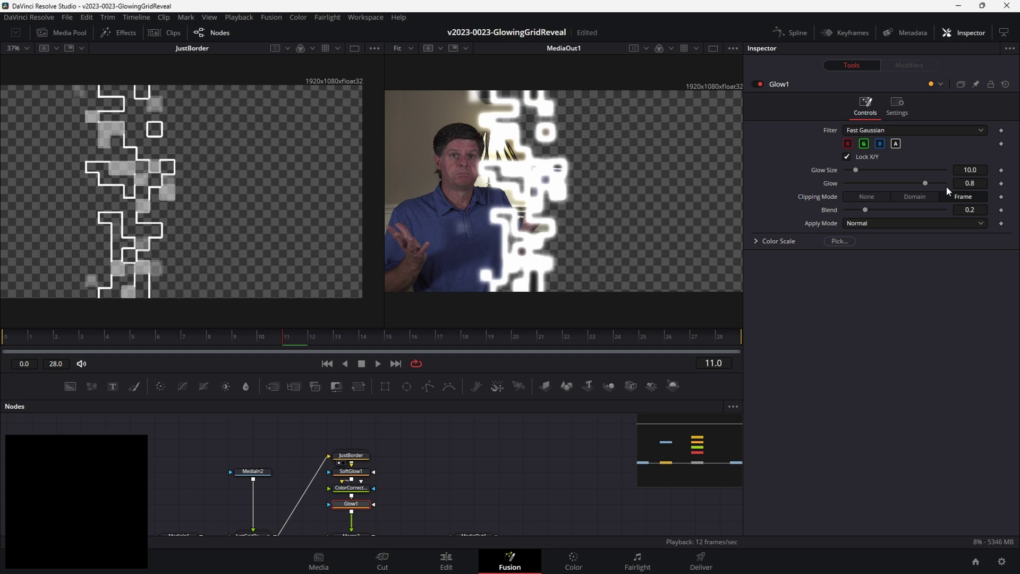
# Lower Glow1's Glow to 0.706 and SoftGlow1's Gain to 1.337, and play back the result
pyautogui.moveTo(927, 186); pyautogui.dragTo(917, 184)
pyautogui.click(374, 468)
pyautogui.moveTo(884, 171); pyautogui.dragTo(872, 171)
pyautogui.scroll(3, 438, 441)
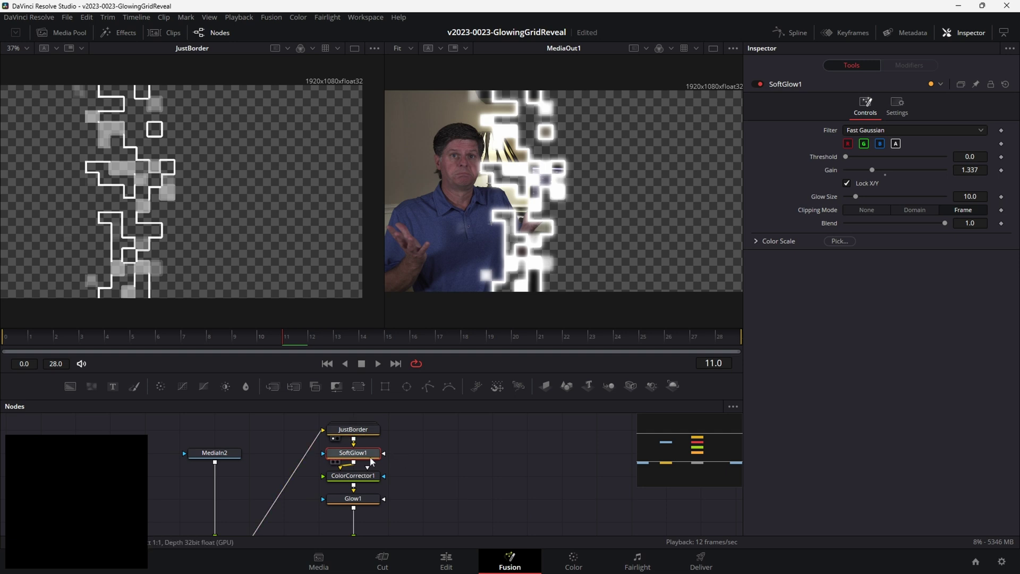
pyautogui.click(358, 477)
pyautogui.click(360, 500)
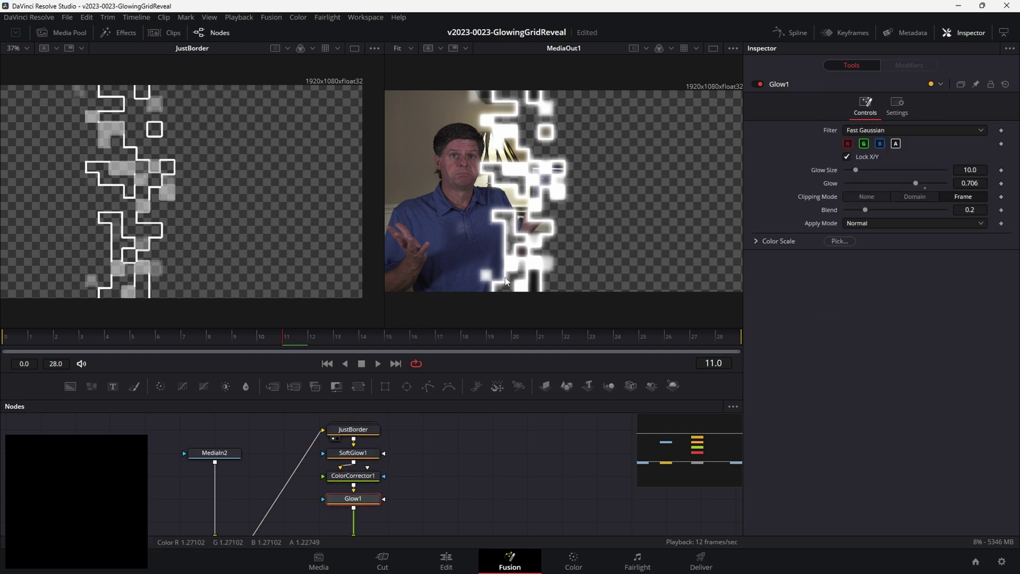
pyautogui.click(151, 335)
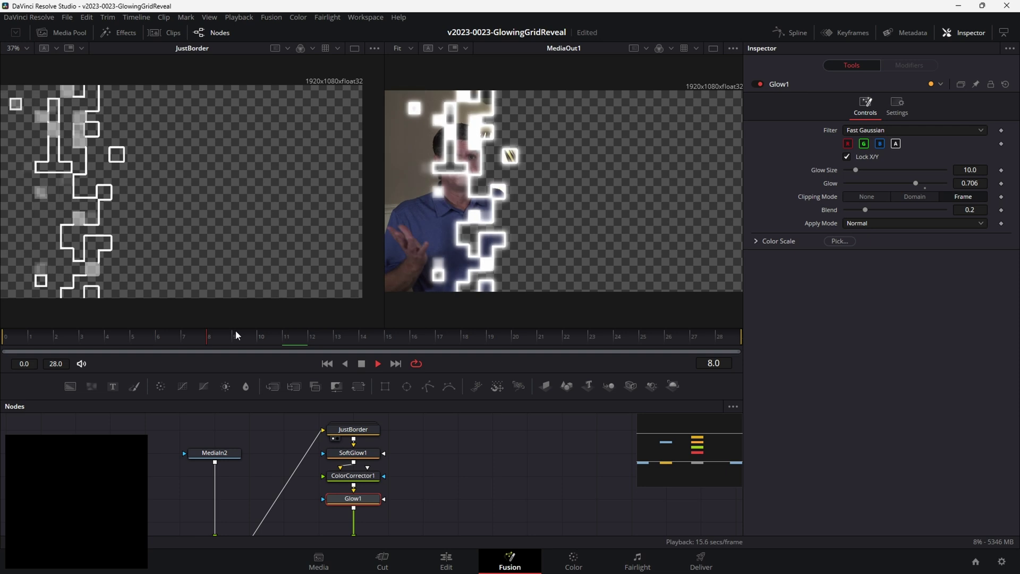
# Try to tint the white glow by shifting ColorCorrector1's Hue to 0.44 and 0.38
pyautogui.click(359, 481)
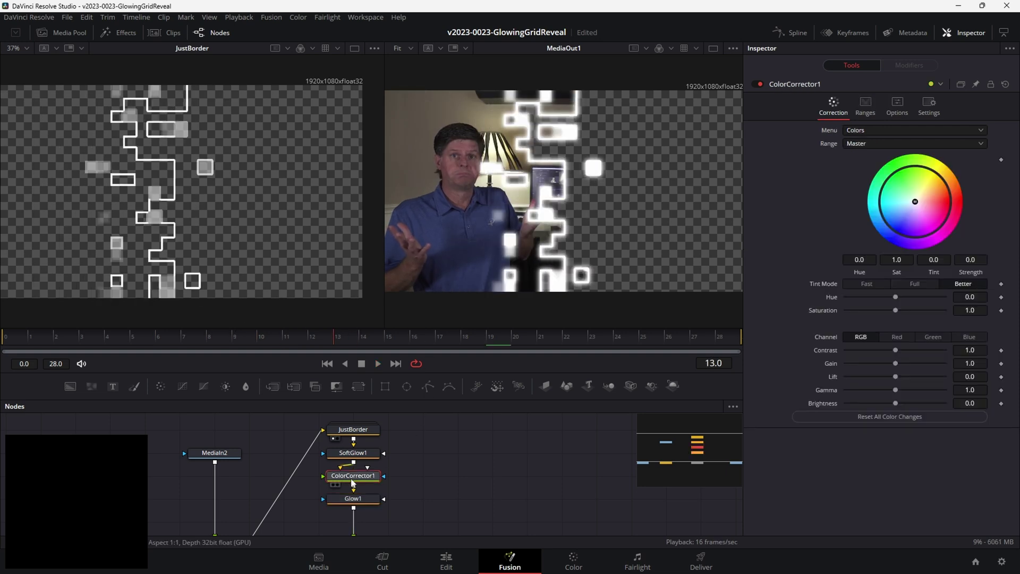
pyautogui.moveTo(898, 295)
pyautogui.mouseDown()
pyautogui.moveTo(937, 295)
pyautogui.moveTo(917, 296)
pyautogui.mouseUp()
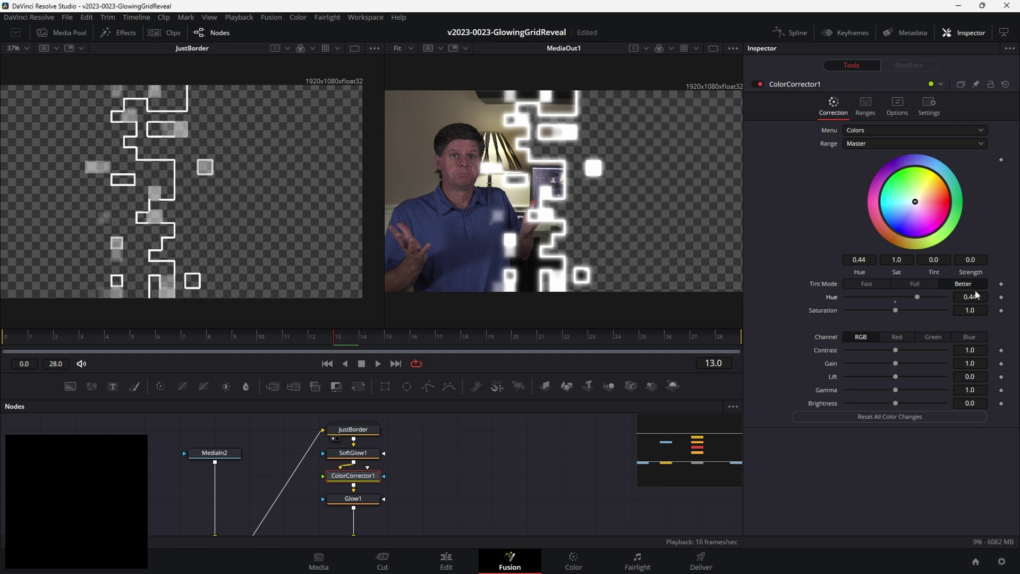
pyautogui.click(895, 301)
pyautogui.moveTo(898, 297); pyautogui.dragTo(913, 293)
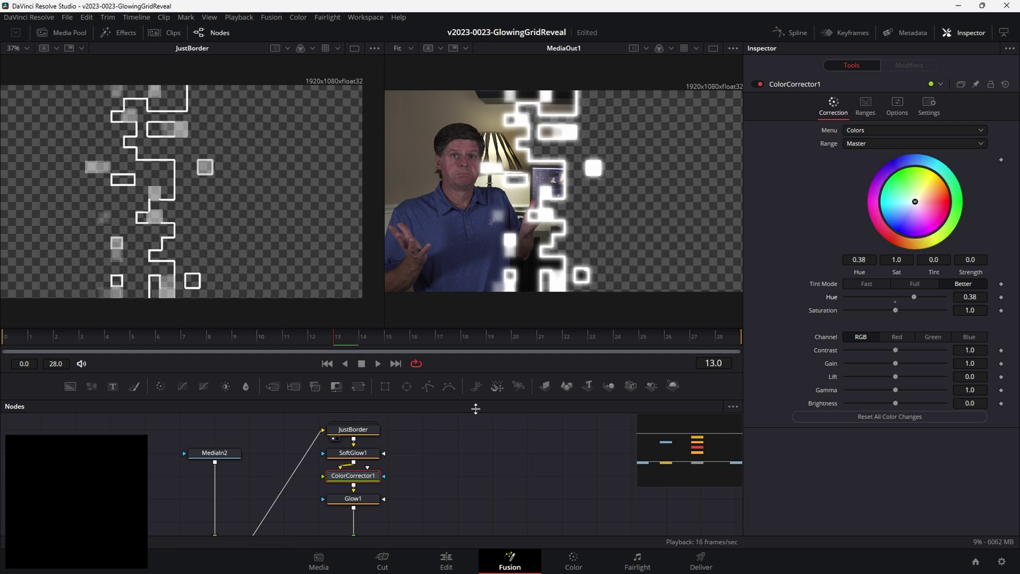
# Color SoftGlow1 red with Red Scale 2.0, Green Scale 0.0 and Blue Scale 0.0, and set its Gain to 2.0
pyautogui.click(367, 456)
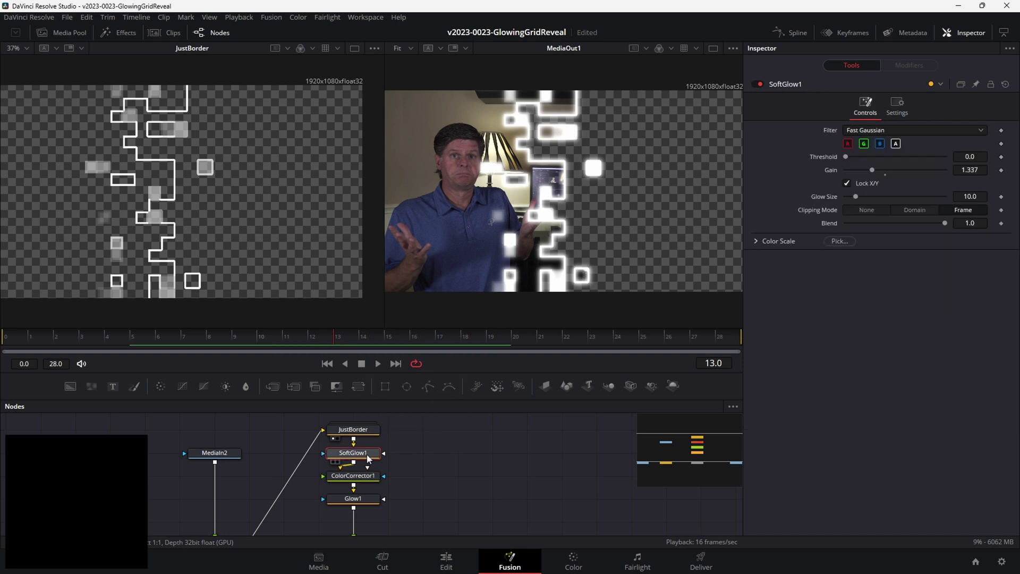
pyautogui.click(756, 241)
pyautogui.moveTo(895, 255); pyautogui.dragTo(843, 282)
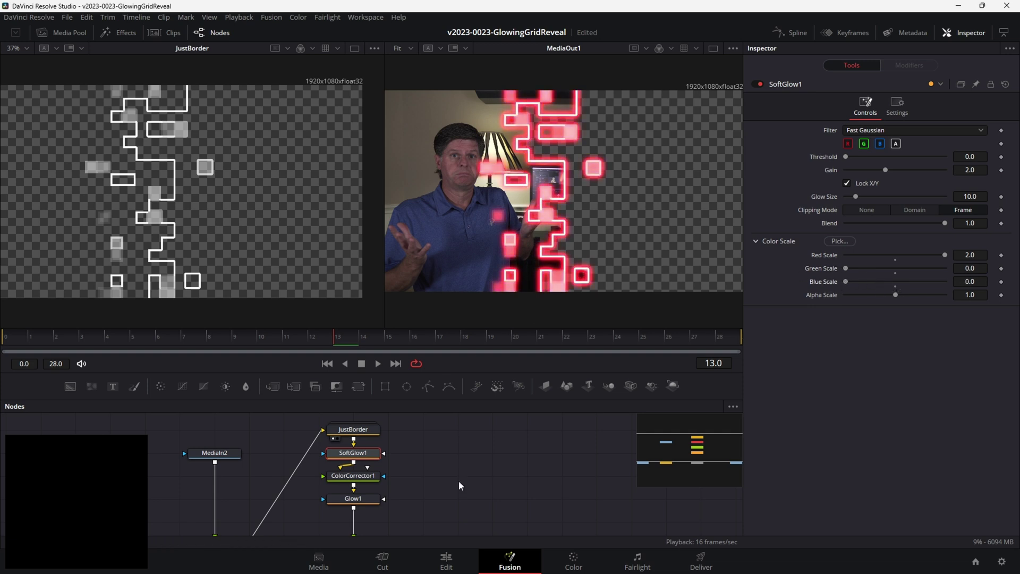
# Raise Glow1's Glow to 0.797 and play back the red glow
pyautogui.click(378, 499)
pyautogui.moveTo(919, 184); pyautogui.dragTo(925, 184)
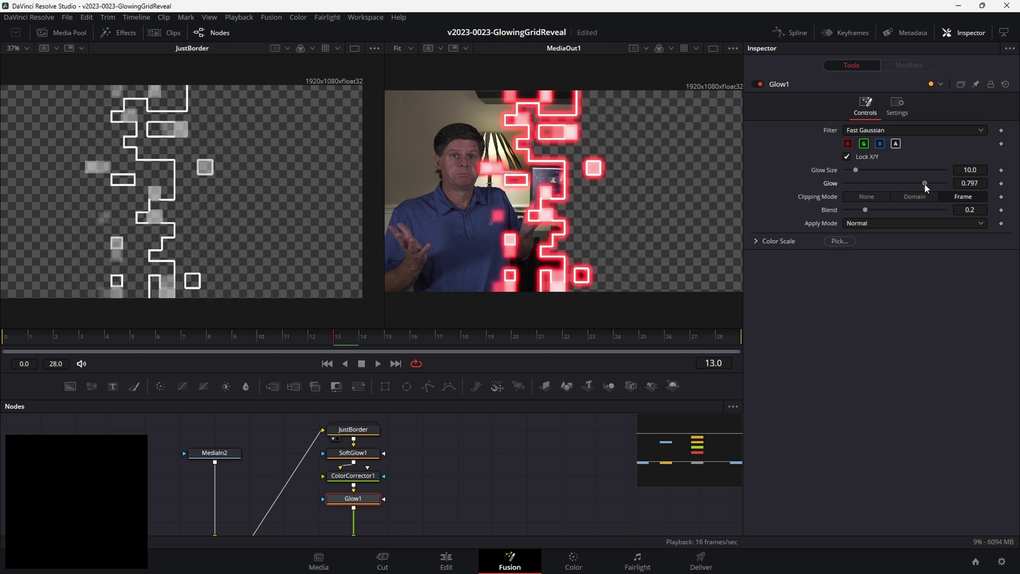
pyautogui.press('space')
# Test a green Hue shift in ColorCorrector1, set SoftGlow1's Glow Size to 16.6 and lower its Gain
pyautogui.click(353, 475)
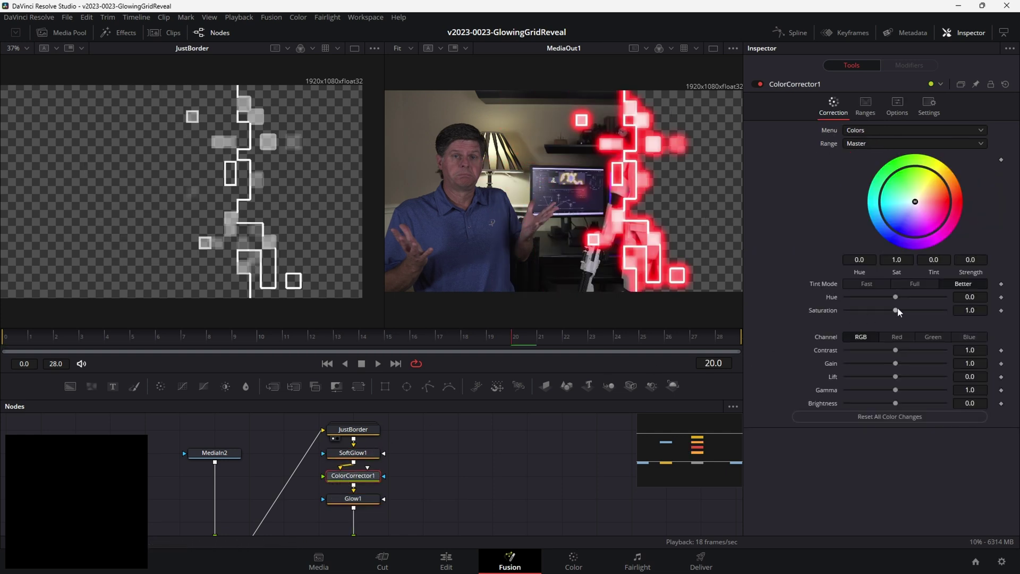
pyautogui.moveTo(897, 301)
pyautogui.mouseDown()
pyautogui.moveTo(941, 296)
pyautogui.moveTo(904, 299)
pyautogui.mouseUp()
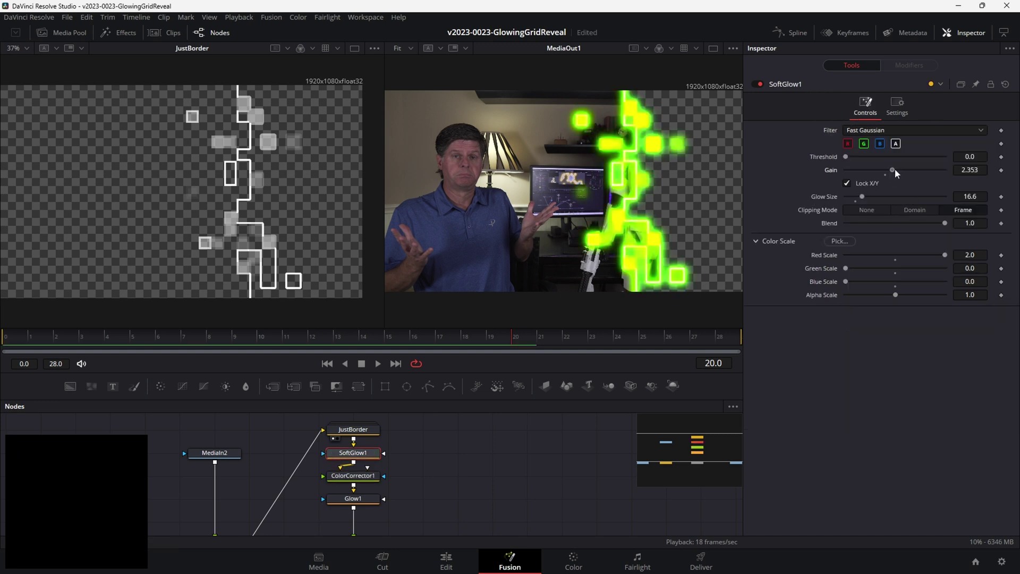
pyautogui.moveTo(894, 168); pyautogui.dragTo(884, 168)
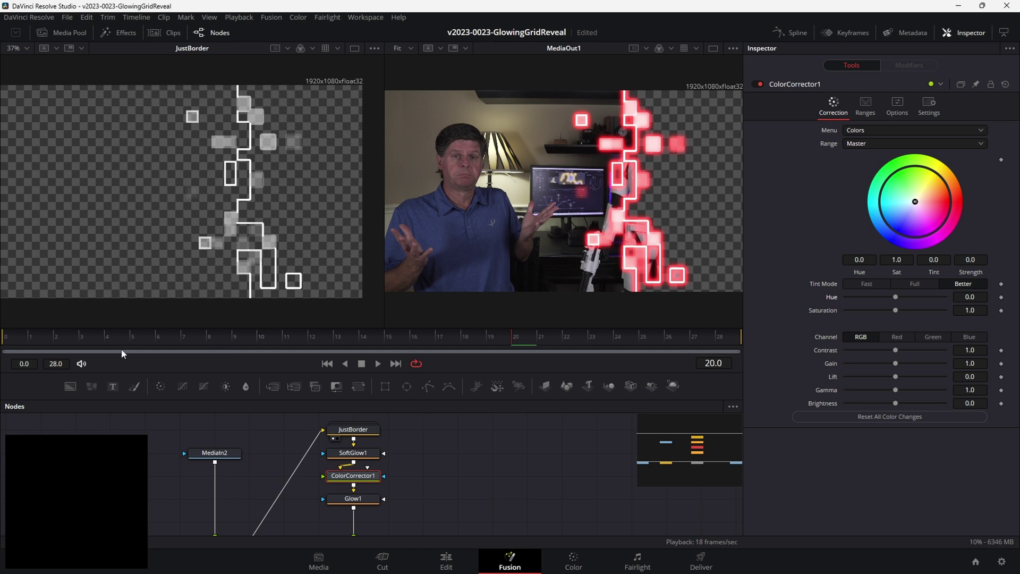
# Keyframe ColorCorrector1's Hue from 0.0 at frame 0 to 1.0 at frame 28 and preview the color animation
pyautogui.press('Home')
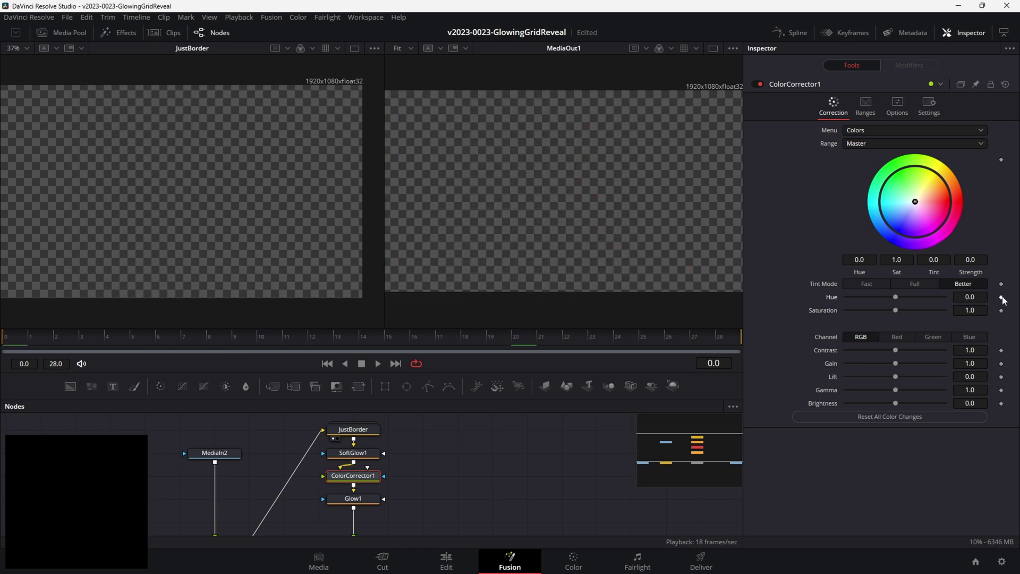
pyautogui.click(1001, 297)
pyautogui.press('End')
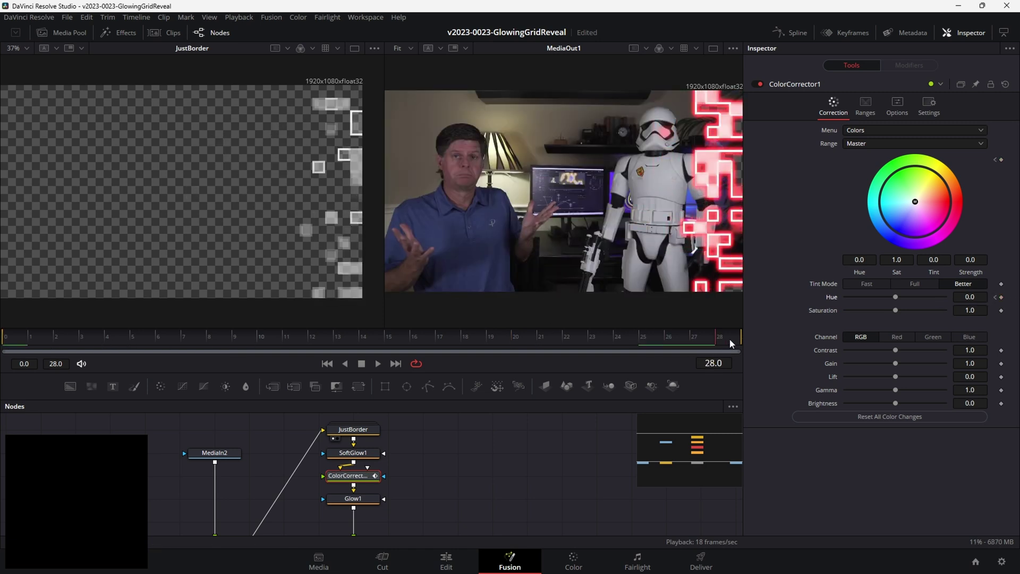
pyautogui.moveTo(895, 298); pyautogui.dragTo(959, 298)
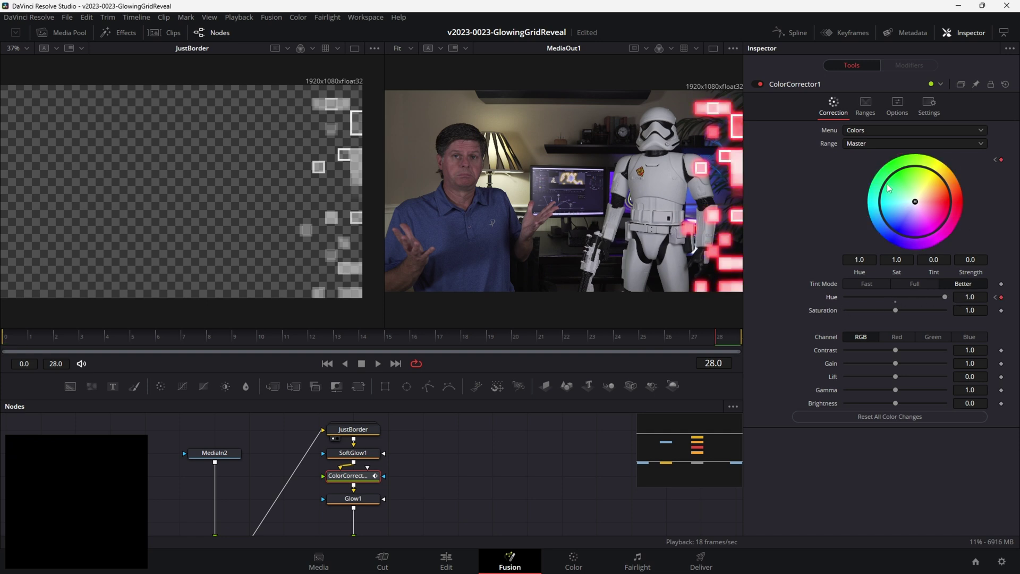
pyautogui.press('space')
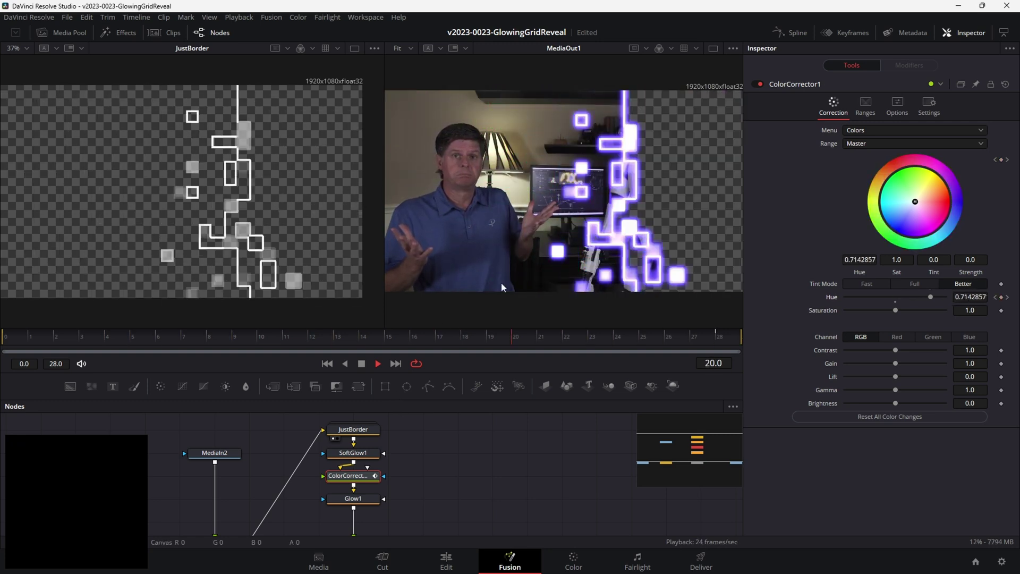
pyautogui.press('space')
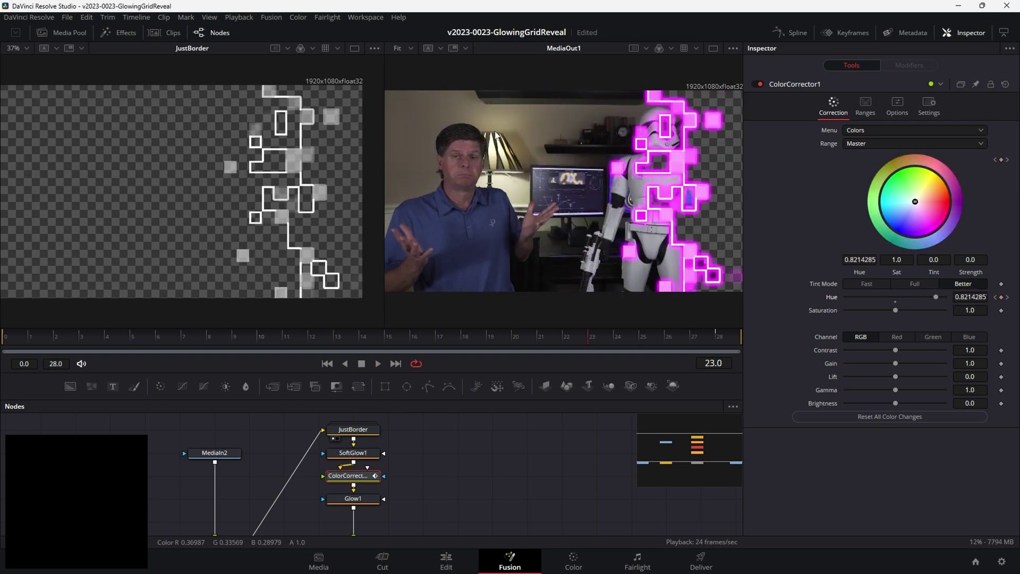
# Return to the edit timeline and play back the glowing transition on the C0031.MP4 clip
pyautogui.click(446, 562)
pyautogui.press('space')
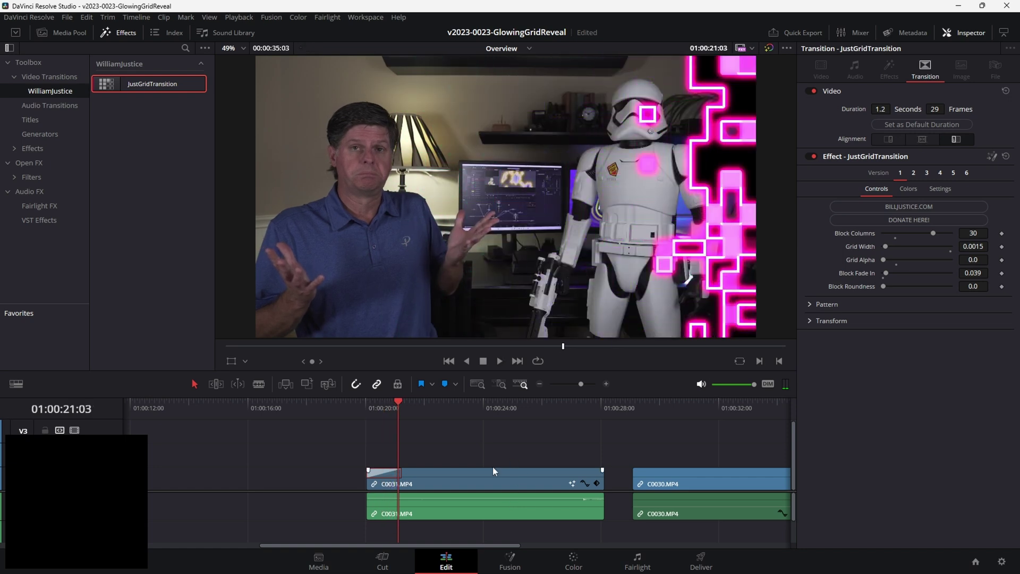
pyautogui.scroll(-2, 485, 464)
pyautogui.press('space')
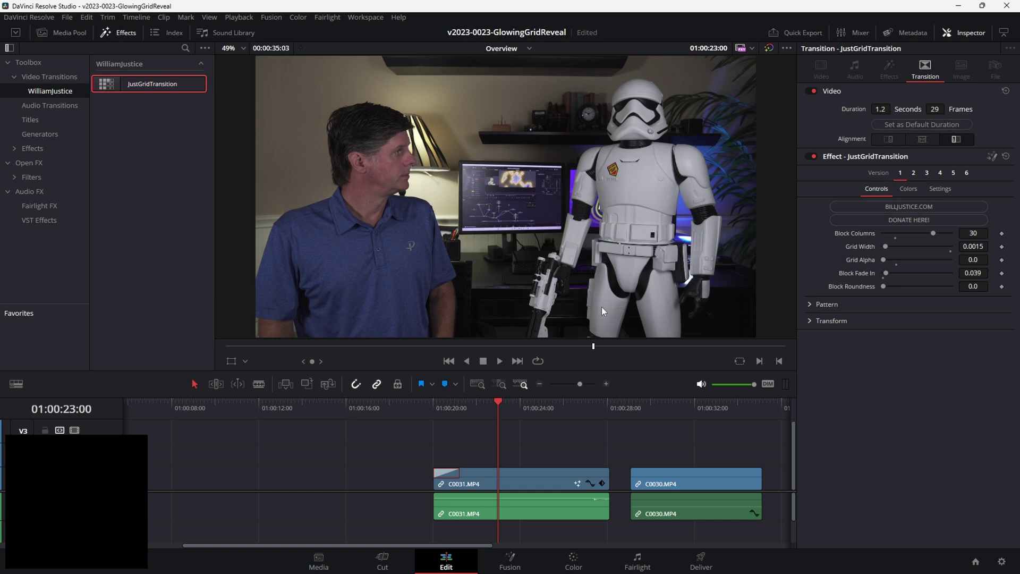
# Open the C0031.MP4 clip in Fusion and add a Magic Mask node after MediaIn1, spaced slightly away from it
pyautogui.click(517, 487)
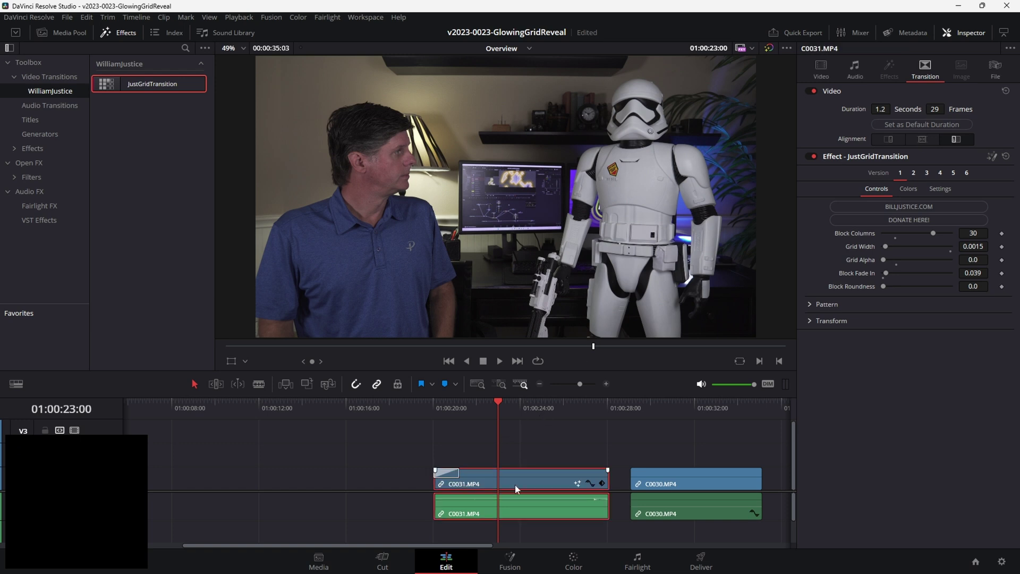
pyautogui.click(510, 560)
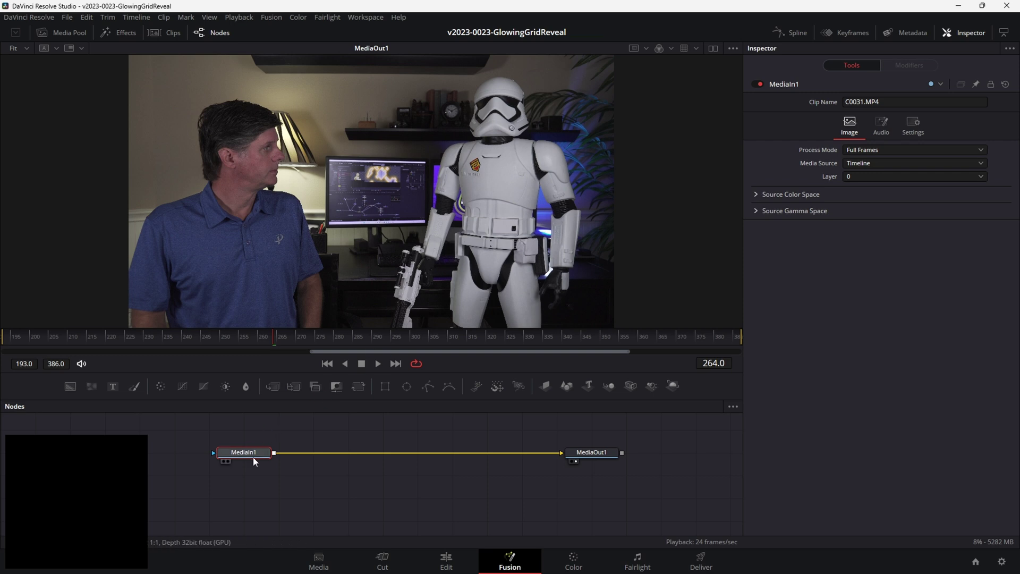
pyautogui.hotkey('shift', 'space')
pyautogui.write('mag')
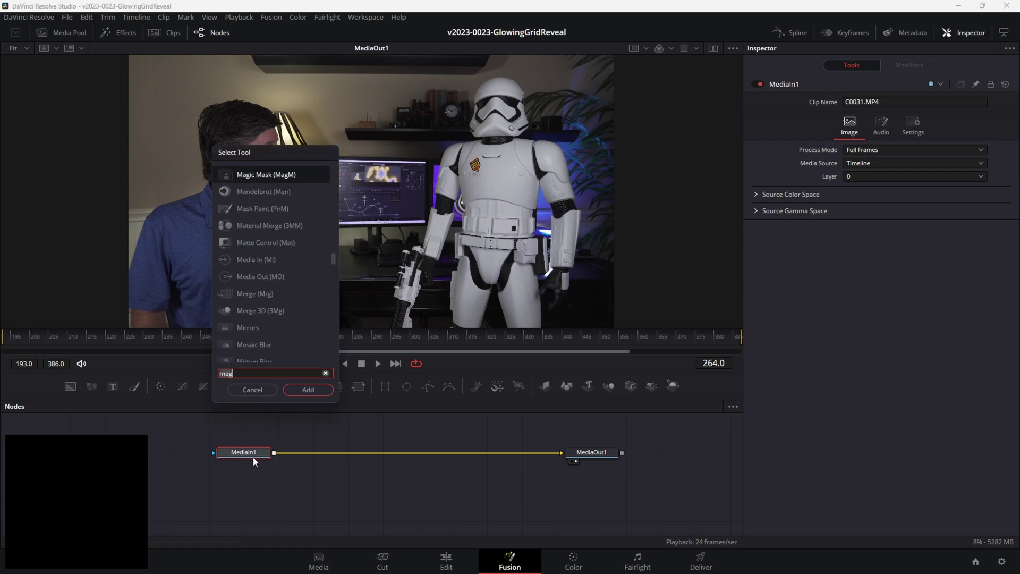
pyautogui.press('BackSpace')
pyautogui.press('BackSpace')
pyautogui.write('sg')
pyautogui.press('BackSpace')
pyautogui.press('BackSpace')
pyautogui.write('agm')
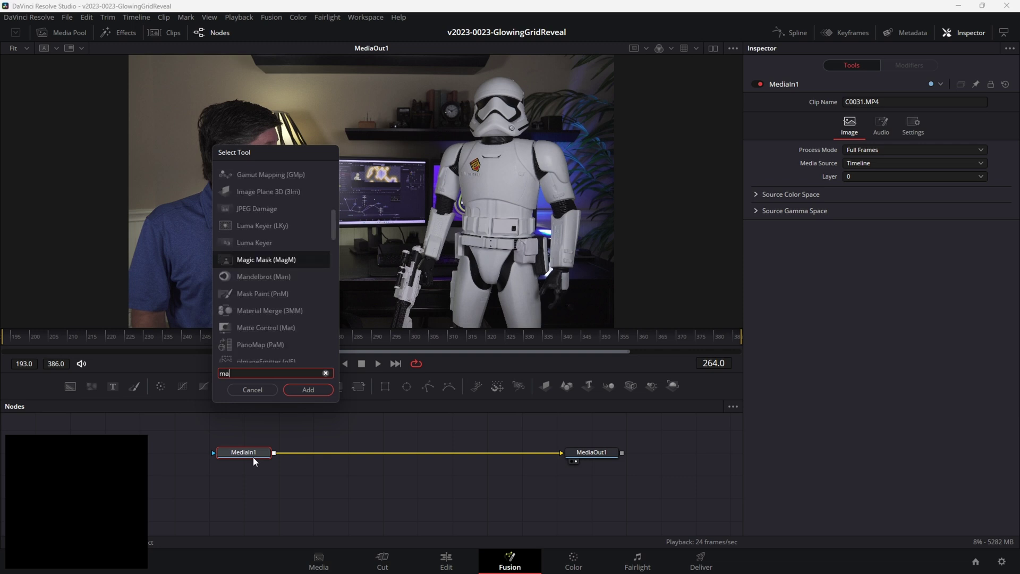
pyautogui.press('Return')
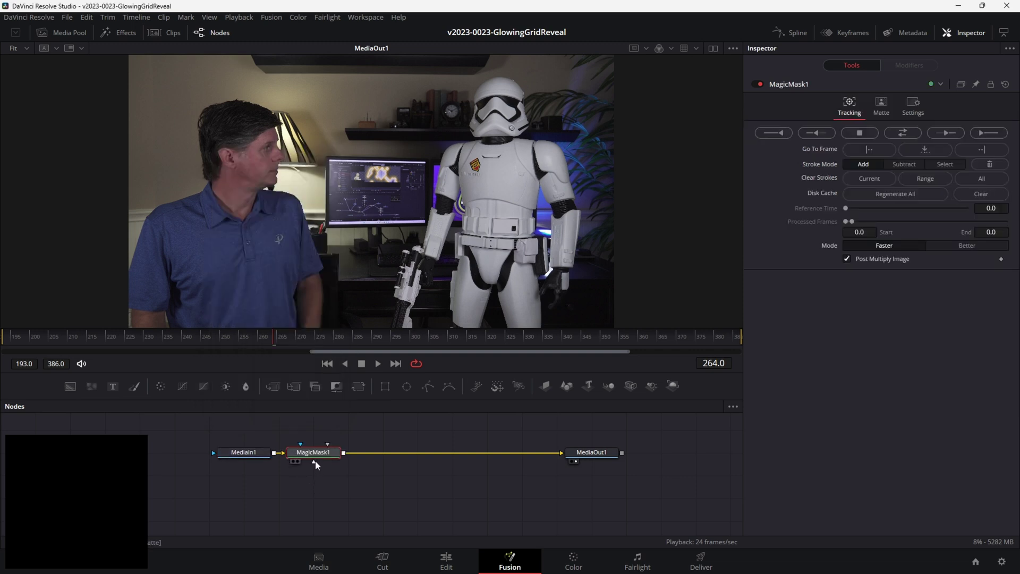
pyautogui.moveTo(314, 461); pyautogui.dragTo(349, 461)
# Paint Magic Mask add strokes over the stormtrooper's body and subtract strokes over the unwanted areas between the legs and below the hand
pyautogui.moveTo(564, 298)
pyautogui.mouseDown()
pyautogui.moveTo(558, 182)
pyautogui.moveTo(508, 104)
pyautogui.moveTo(496, 192)
pyautogui.moveTo(513, 289)
pyautogui.moveTo(508, 267)
pyautogui.moveTo(484, 290)
pyautogui.moveTo(467, 146)
pyautogui.moveTo(408, 307)
pyautogui.mouseUp()
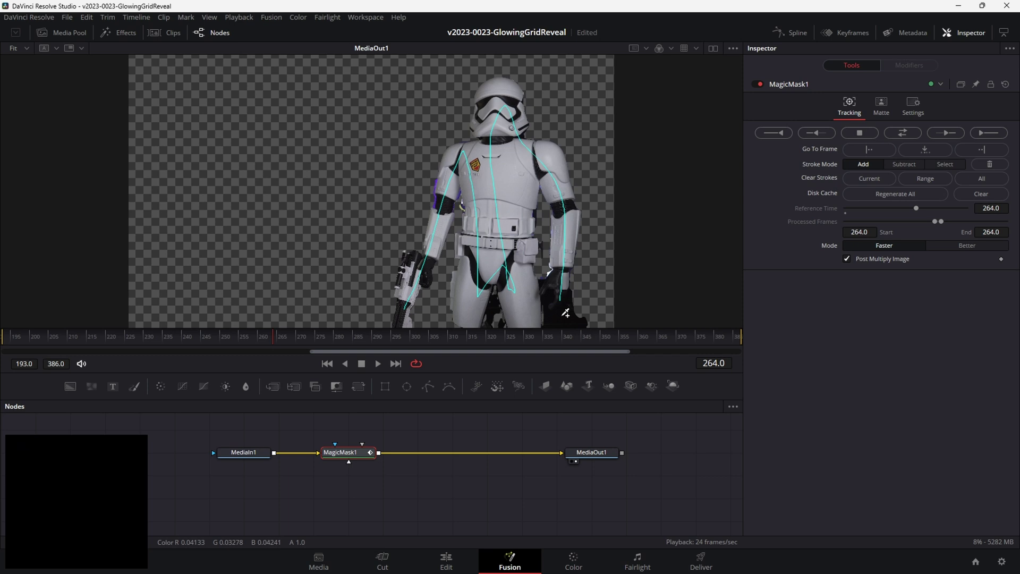
pyautogui.click(900, 167)
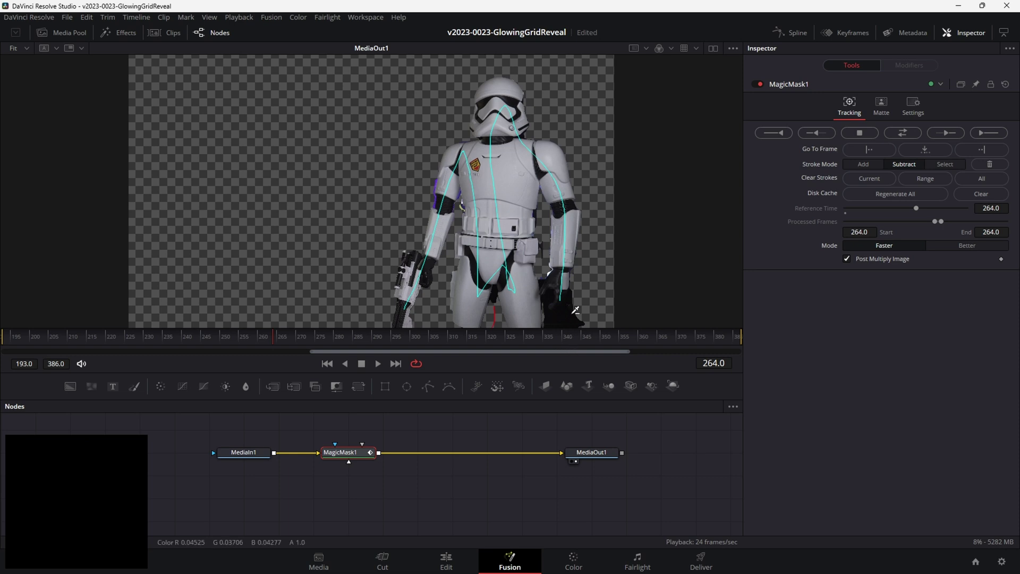
pyautogui.moveTo(572, 310); pyautogui.dragTo(561, 321)
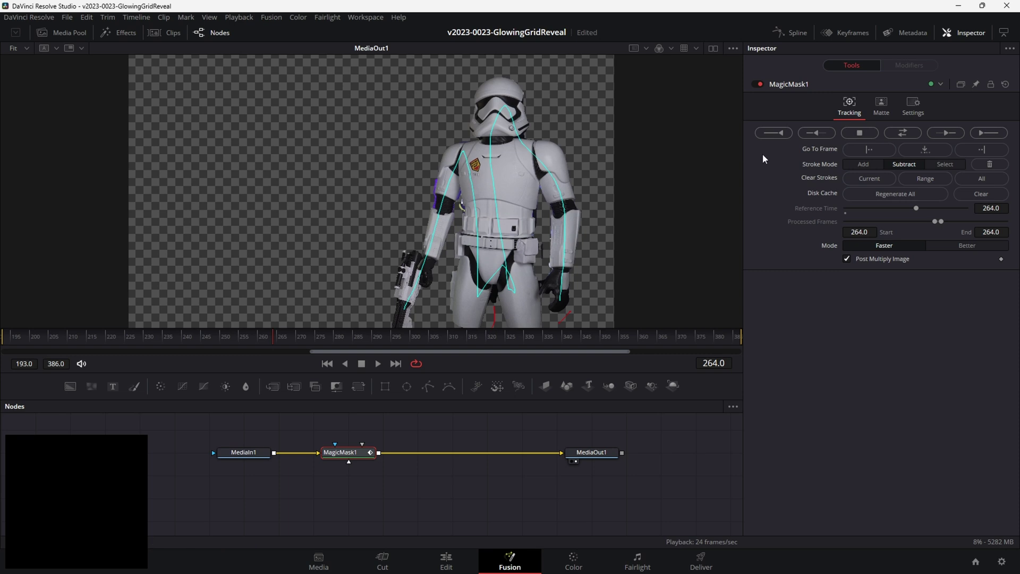
# Track the stormtrooper's Magic Mask in both directions, then play back the masked transition on the edit timeline
pyautogui.click(903, 134)
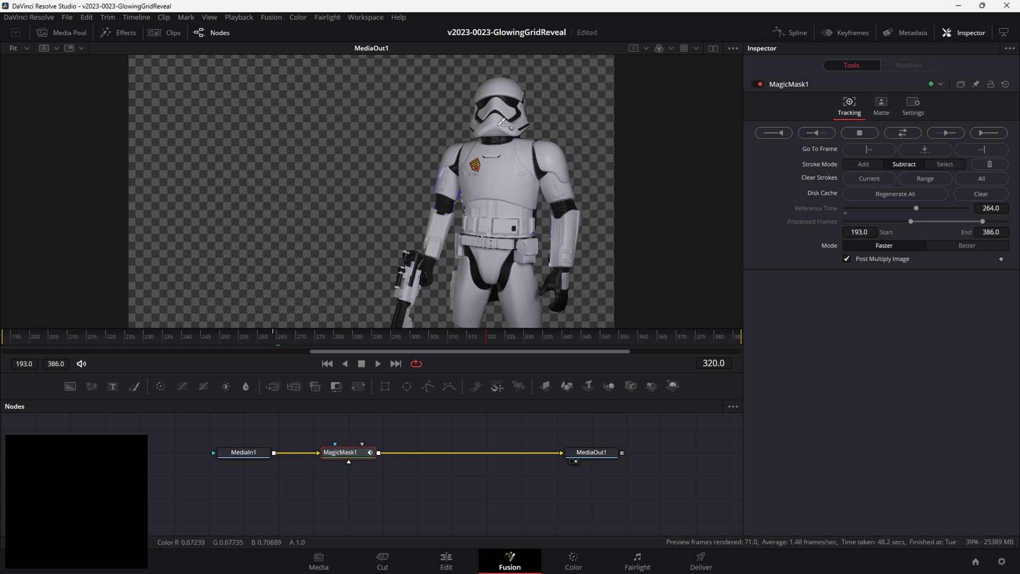
pyautogui.click(446, 562)
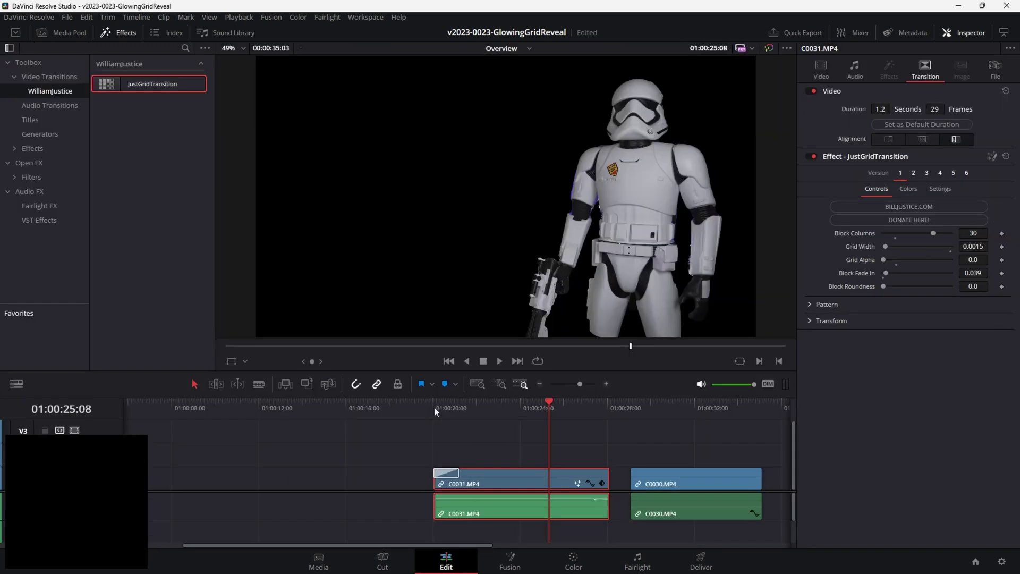
pyautogui.click(434, 406)
pyautogui.press('space')
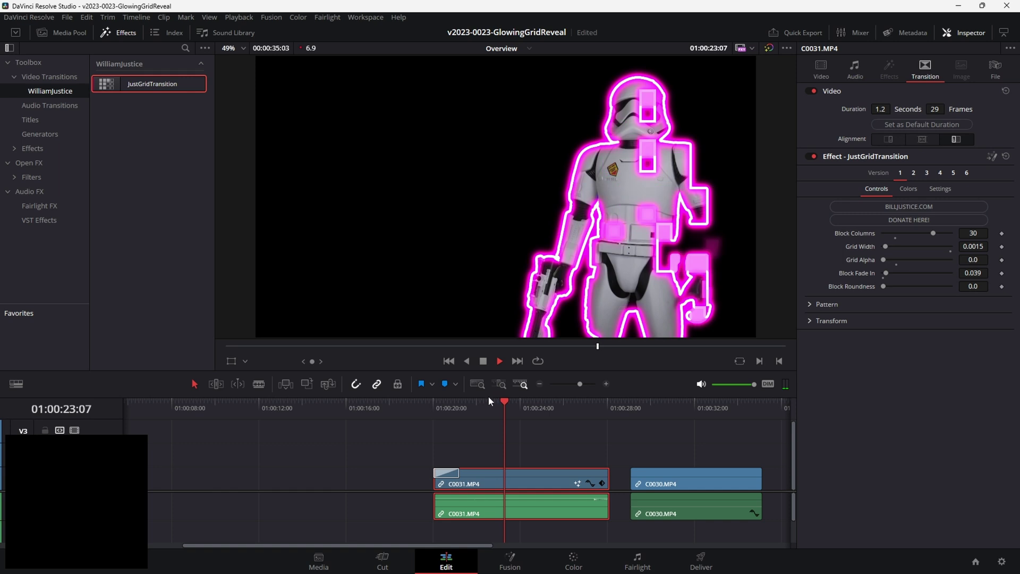
pyautogui.click(442, 409)
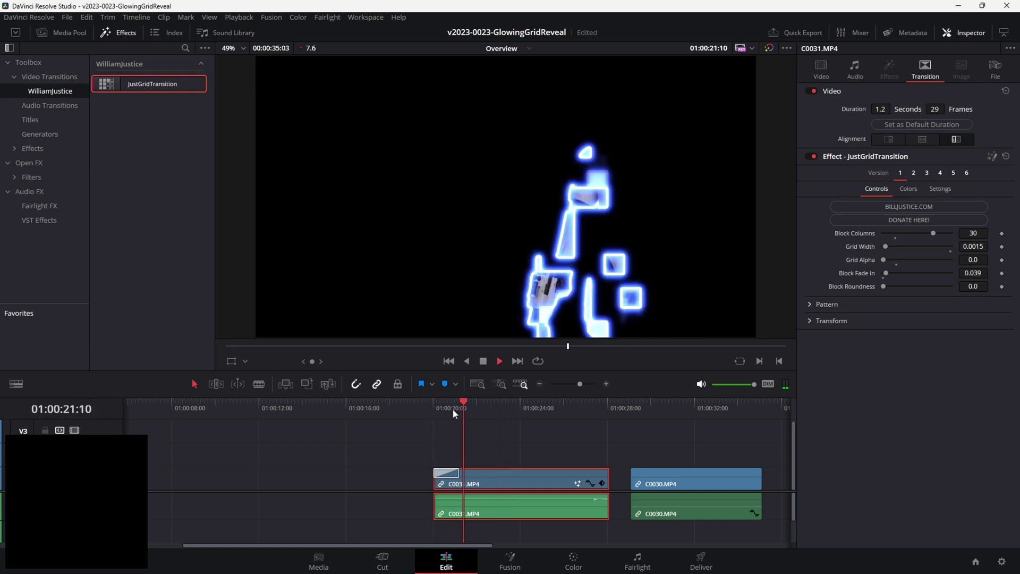
pyautogui.press('space')
# Extend the JustGridTransition at the start of C0031.MP4 to 57 frames and preview the longer reveal
pyautogui.click(461, 471)
pyautogui.moveTo(461, 471); pyautogui.dragTo(485, 471)
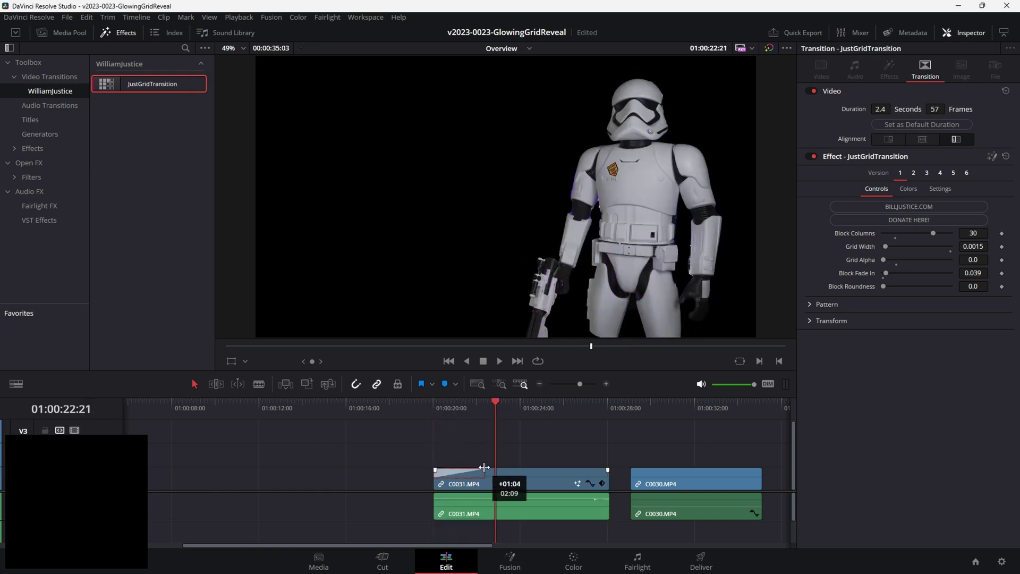
pyautogui.click(444, 407)
pyautogui.press('space')
pyautogui.moveTo(445, 406); pyautogui.dragTo(466, 405)
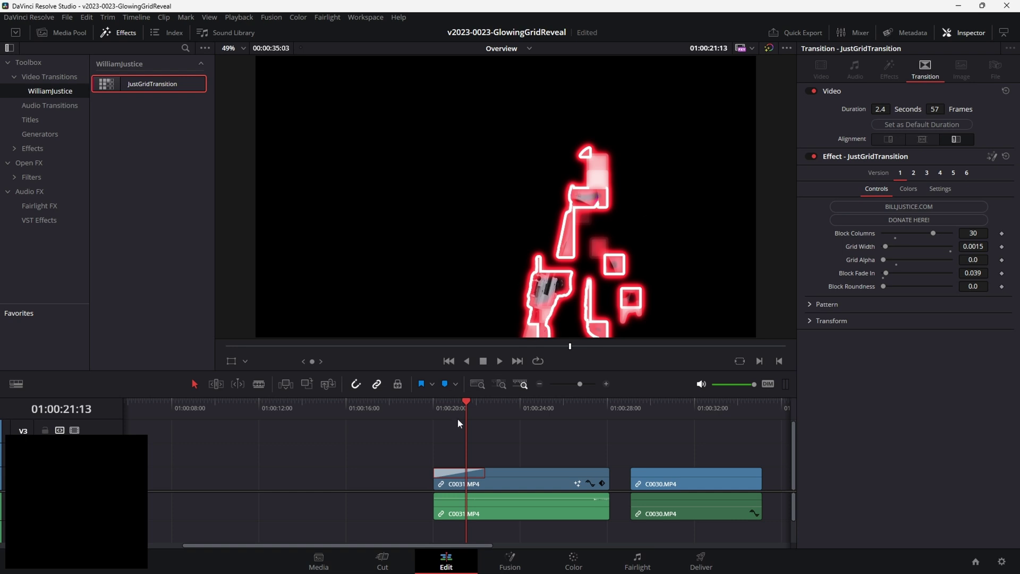
# Expand the transition's Pattern settings and show the Fusion overlay in the timeline viewer
pyautogui.click(811, 304)
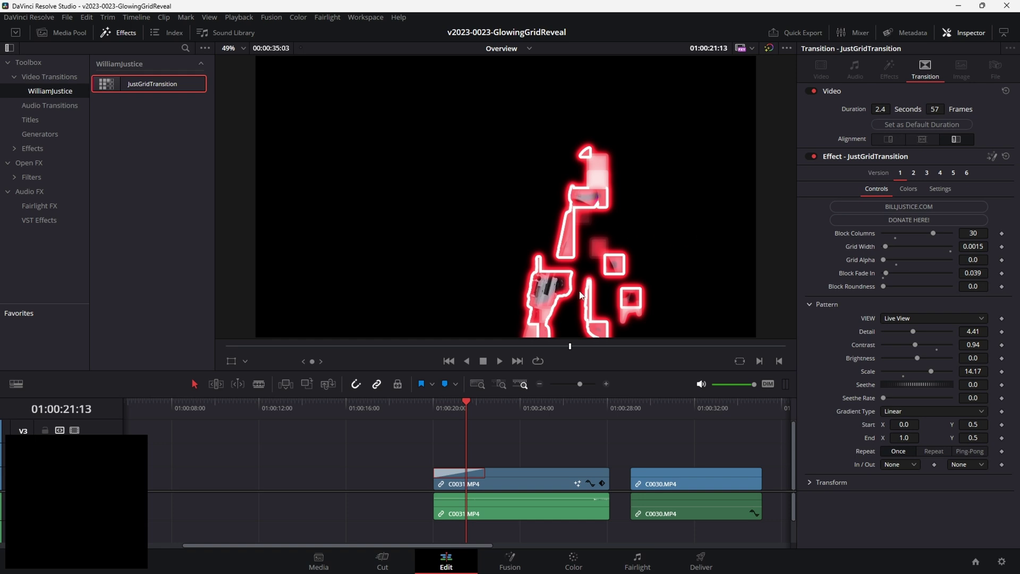
pyautogui.click(250, 360)
pyautogui.click(263, 431)
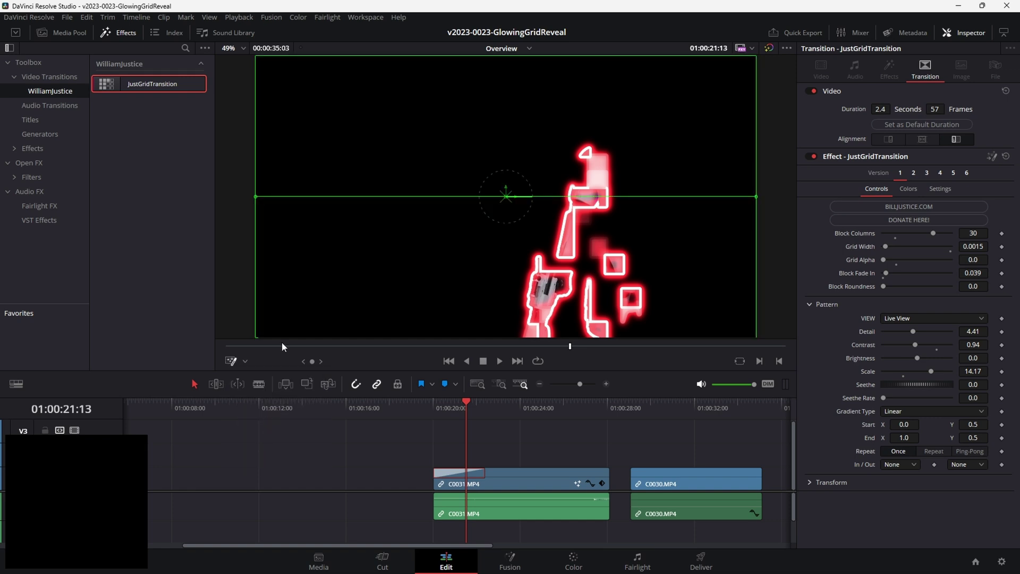
# Try pattern gradients running diagonally and then from above the helmet down past the legs, and preview the downward reveal
pyautogui.moveTo(257, 197); pyautogui.dragTo(367, 151)
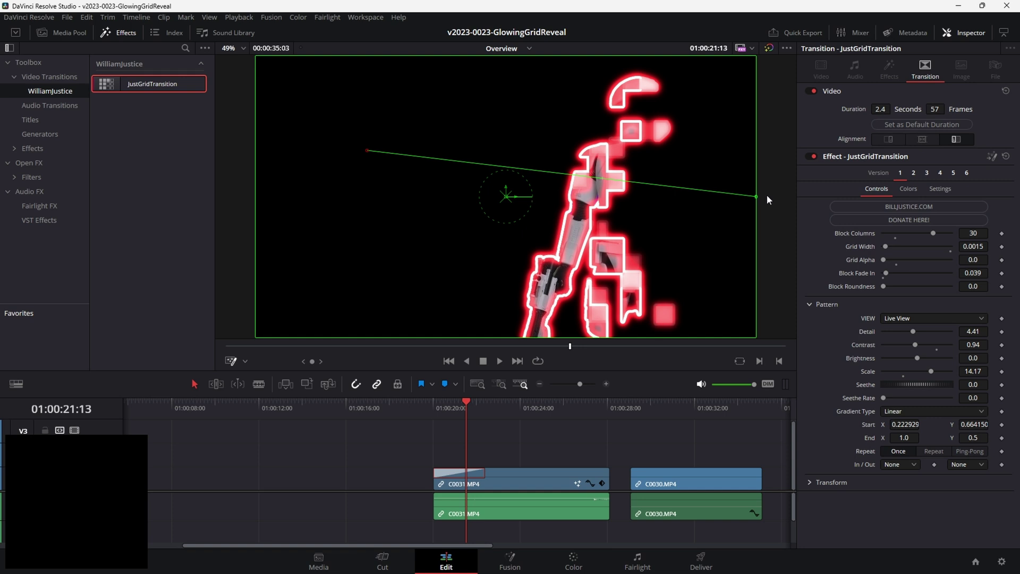
pyautogui.moveTo(757, 196); pyautogui.dragTo(710, 306)
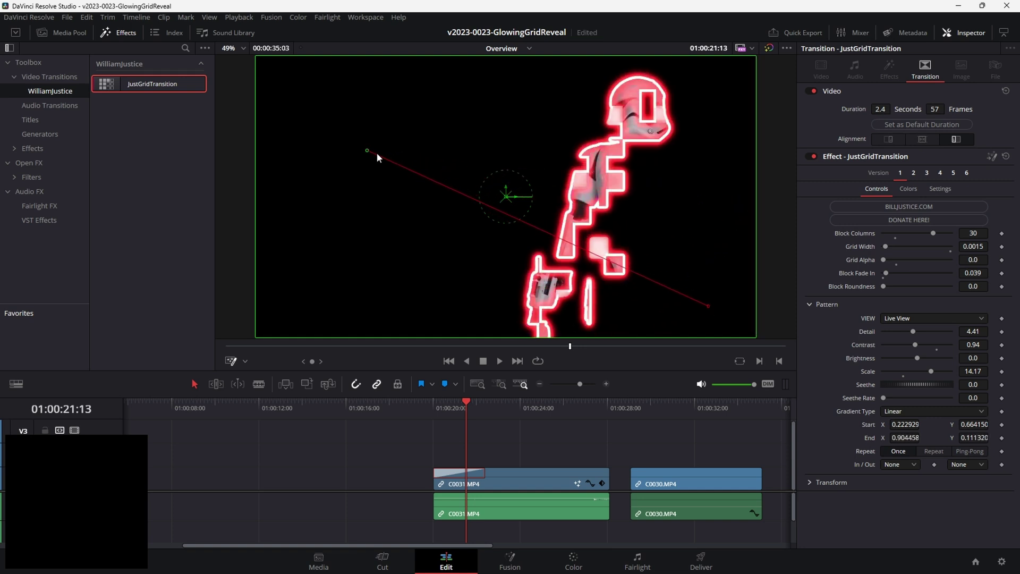
pyautogui.moveTo(368, 150); pyautogui.dragTo(606, 70)
pyautogui.moveTo(709, 306); pyautogui.dragTo(680, 316)
pyautogui.click(445, 406)
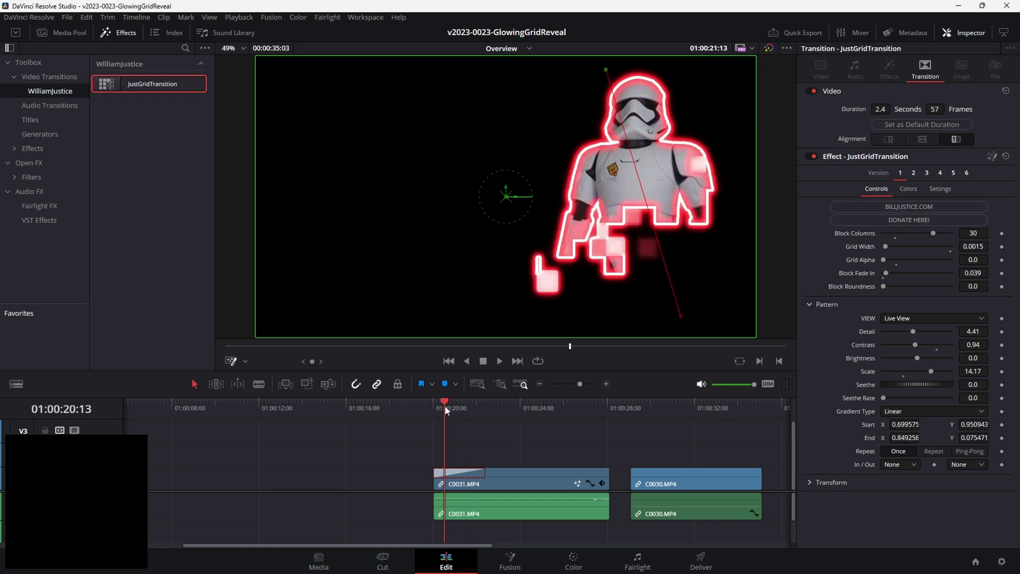
pyautogui.press('space')
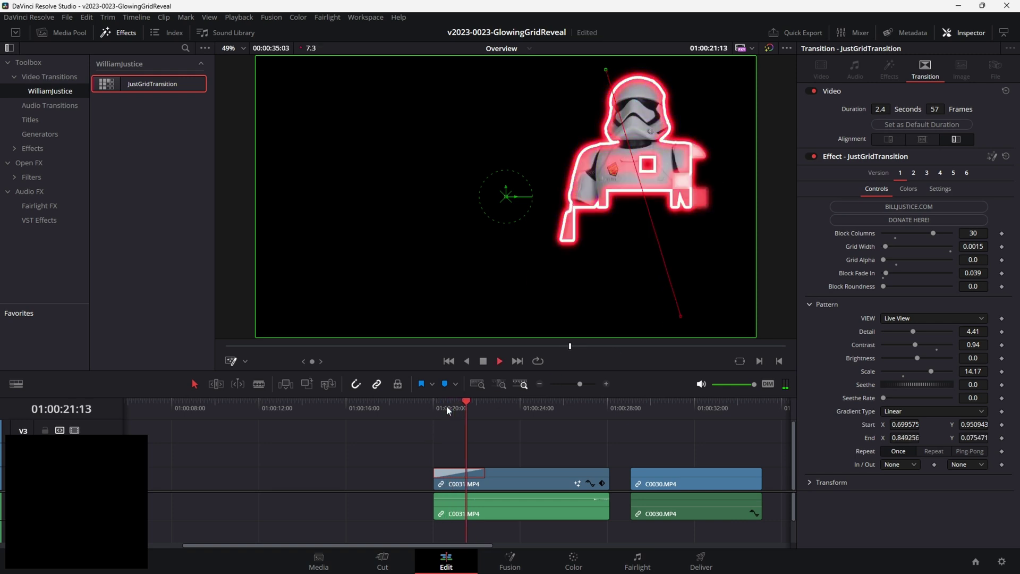
pyautogui.press('space')
# Reverse the pattern gradient to run upward, from about X 0.68, Y 0.20 to about X 0.76, Y 0.93, and play the reveal
pyautogui.moveTo(606, 69); pyautogui.dragTo(600, 279)
pyautogui.moveTo(680, 316); pyautogui.dragTo(635, 73)
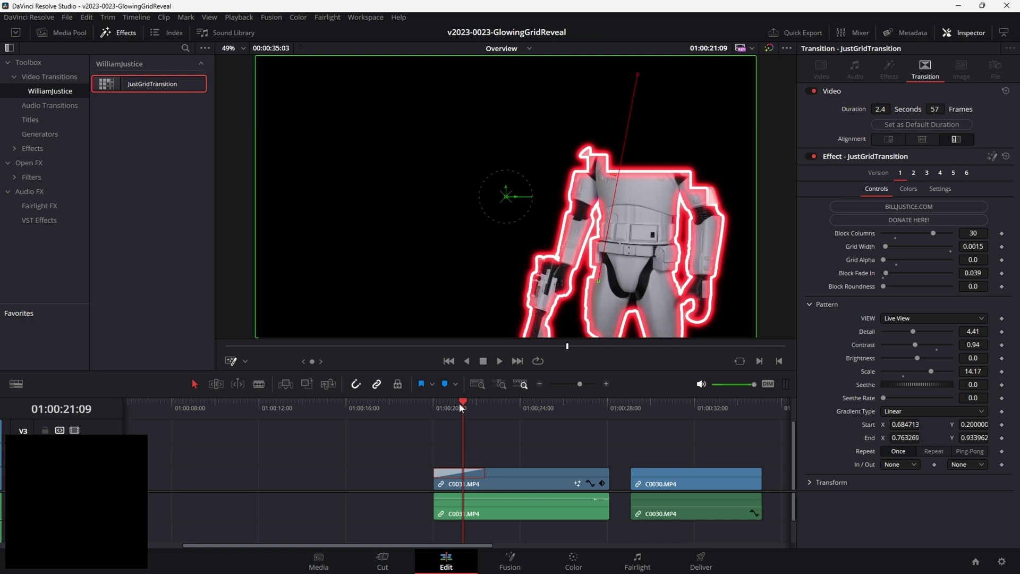
pyautogui.press('Up')
pyautogui.press('space')
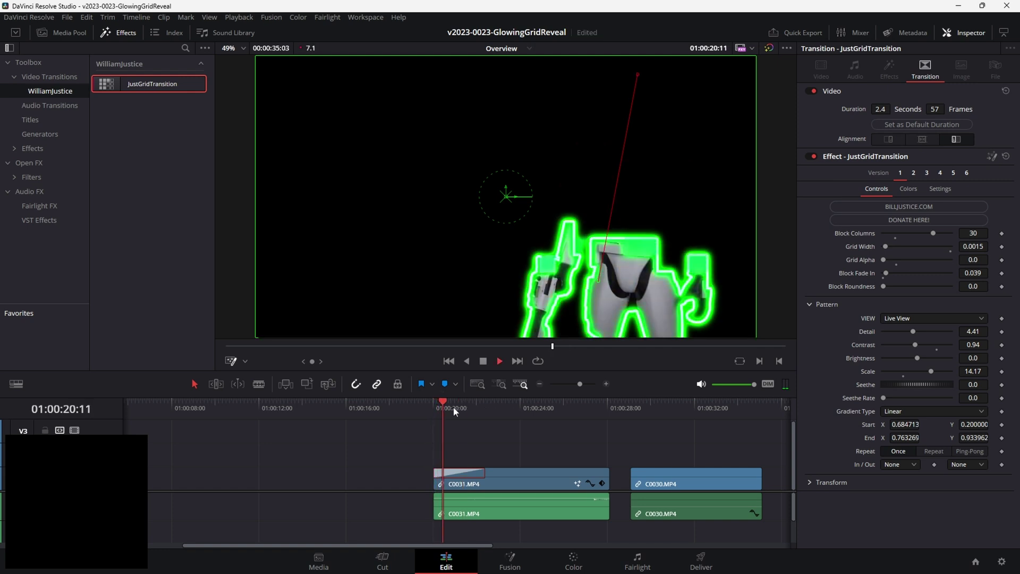
pyautogui.press('space')
# Scrub through the transition and step frame by frame around its end to examine how the glowing outline disappears
pyautogui.moveTo(453, 406); pyautogui.dragTo(483, 408)
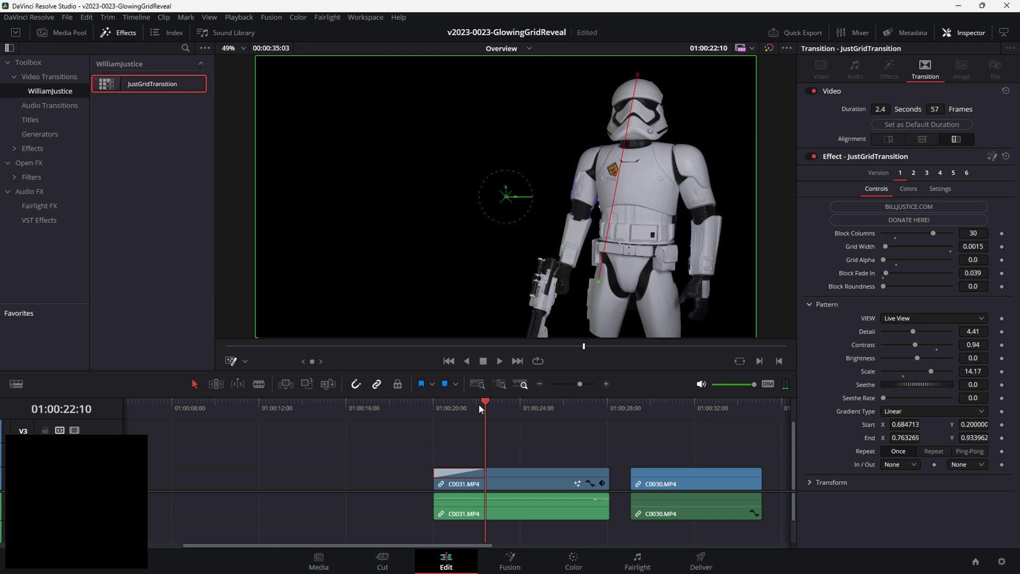
pyautogui.press('Left')
pyautogui.press('Left')
pyautogui.press('Left')
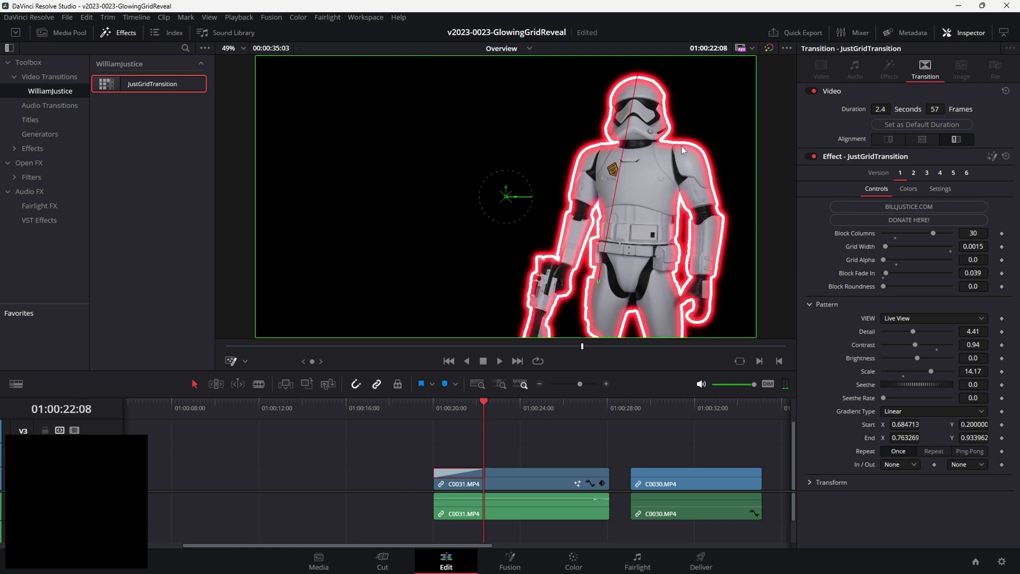
pyautogui.press('Right')
pyautogui.press('Right')
pyautogui.press('Right')
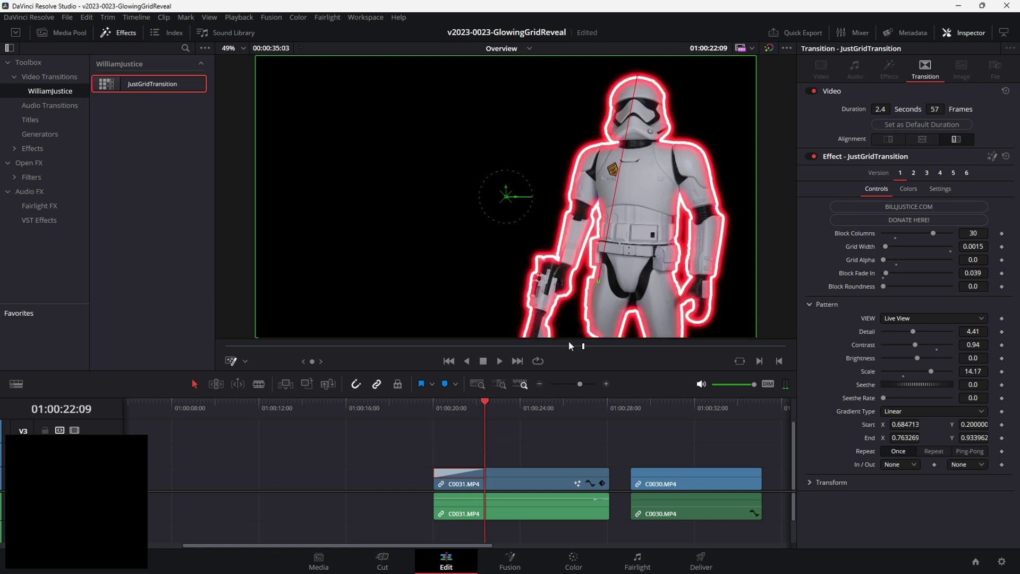
pyautogui.press('Left')
# Open the transition in Fusion and keyframe Merge3's Blend from 1.0 at frame 49 to 0.0 at frame 56, previewing the fade
pyautogui.rightClick(463, 470)
pyautogui.click(510, 410)
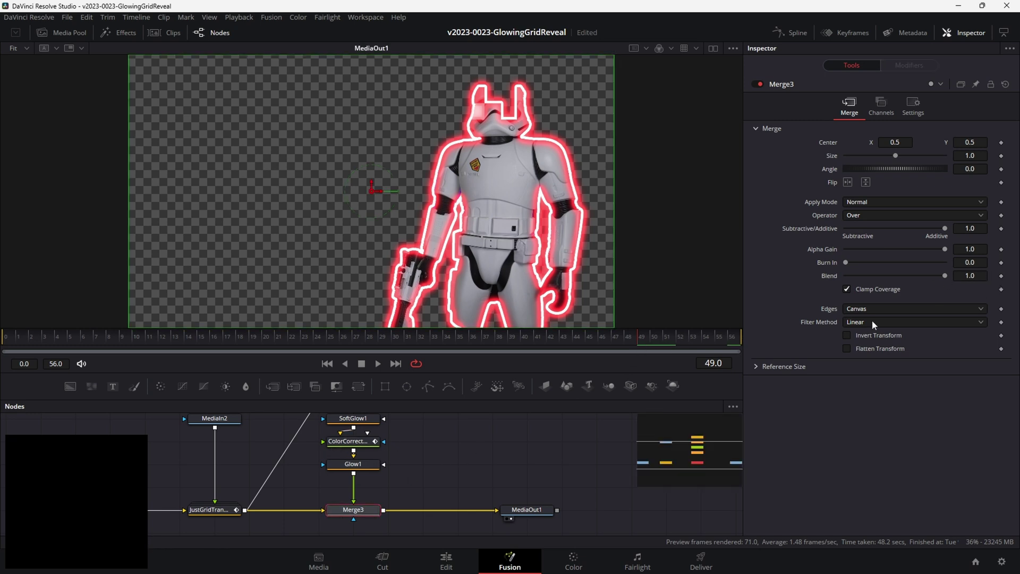
pyautogui.click(1001, 275)
pyautogui.press('End')
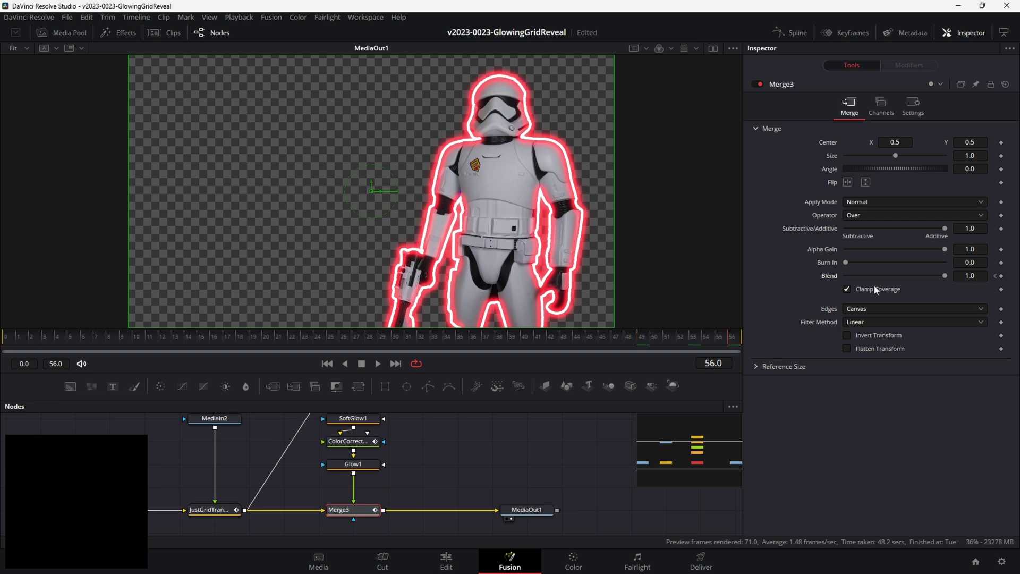
pyautogui.moveTo(945, 275); pyautogui.dragTo(821, 279)
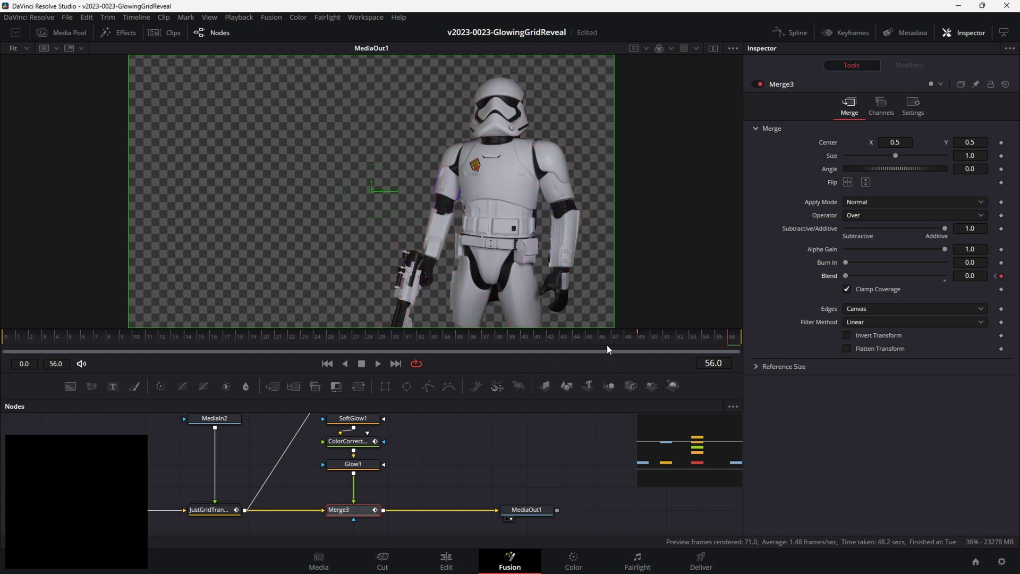
pyautogui.press('space')
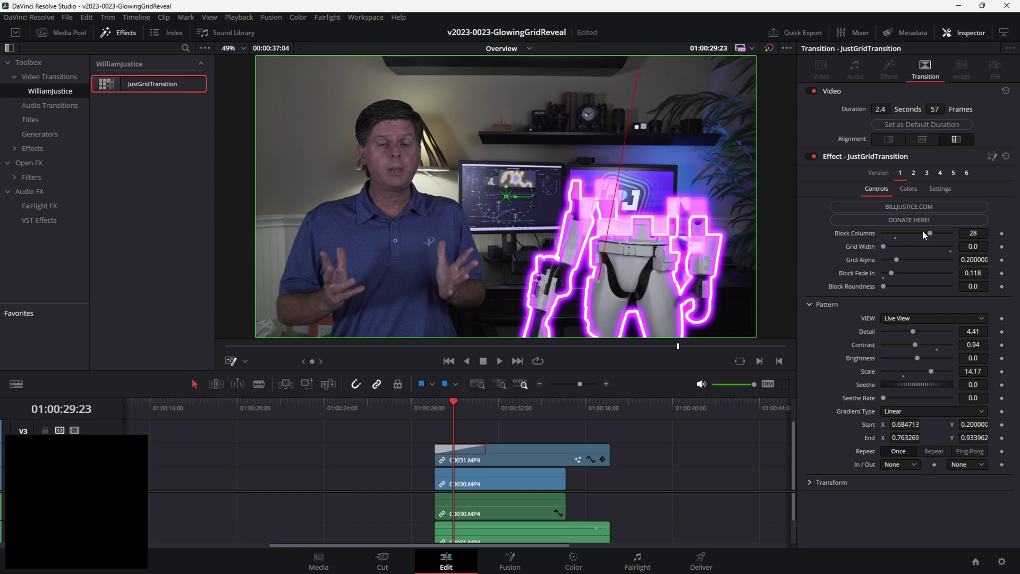
# Try raising the transition's Block Columns to 40 and then 90, and scrub through the finer grid reveal
pyautogui.moveTo(930, 234); pyautogui.dragTo(950, 232)
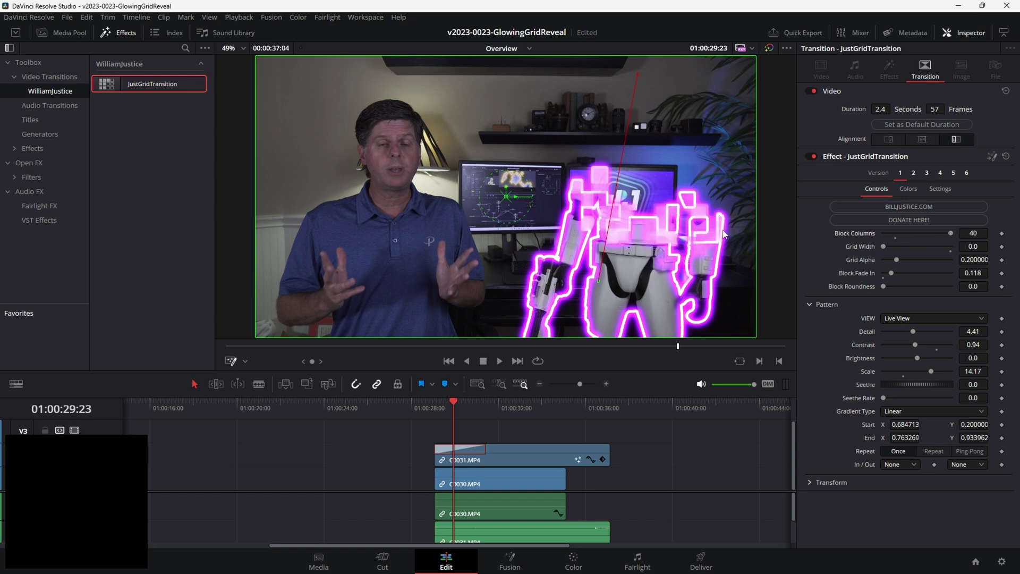
pyautogui.click(974, 232)
pyautogui.write('90')
pyautogui.press('Return')
pyautogui.moveTo(449, 412); pyautogui.dragTo(460, 407)
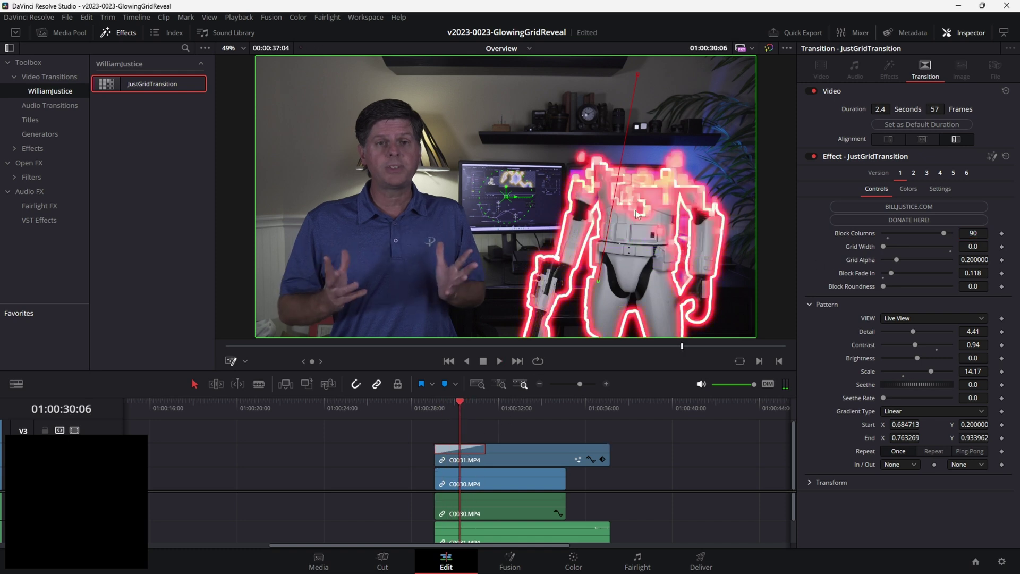
# Set Block Columns to 25, Grid Alpha to 0.0 and Block Fade In to 0.0, and play back the hard-edged reveal
pyautogui.moveTo(924, 234); pyautogui.dragTo(907, 269)
pyautogui.click(976, 233)
pyautogui.doubleClick(975, 233)
pyautogui.write('25')
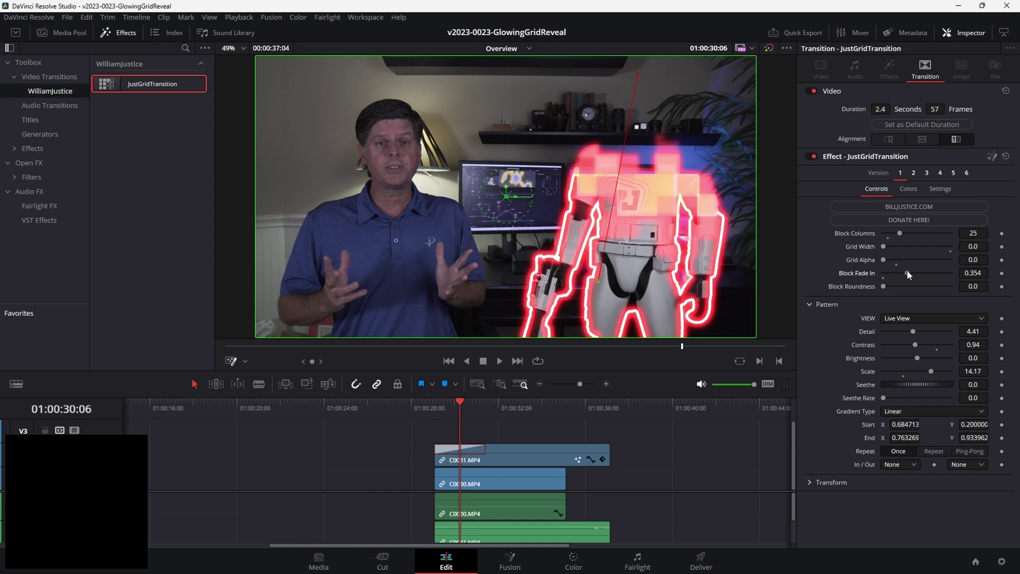
pyautogui.doubleClick(903, 273)
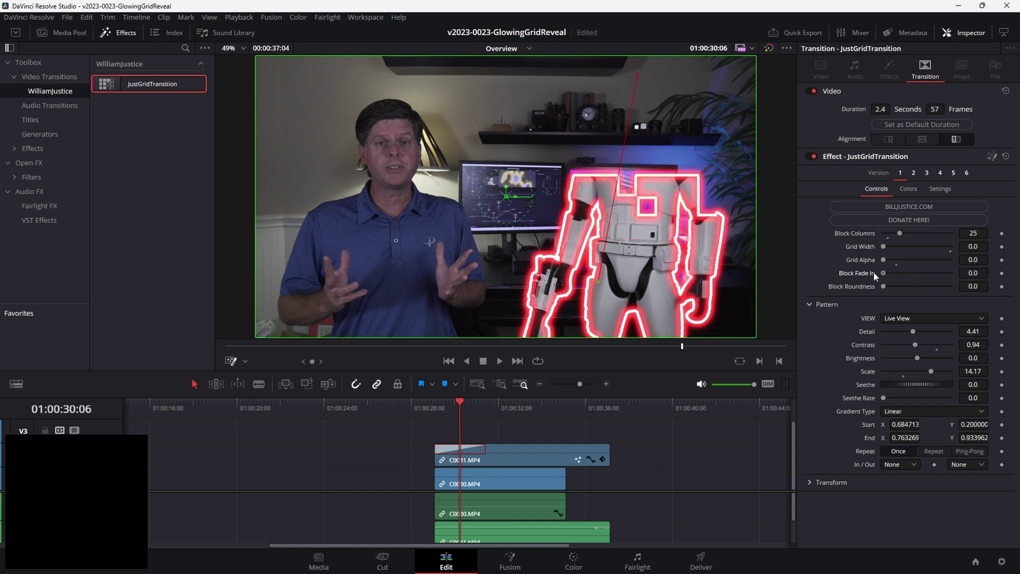
pyautogui.click(448, 405)
pyautogui.press('space')
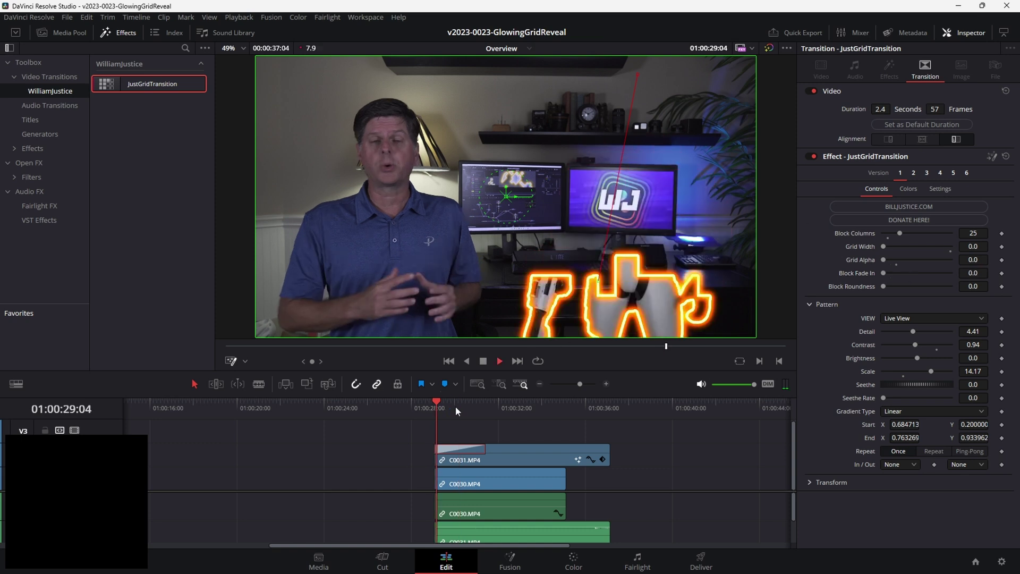
pyautogui.press('space')
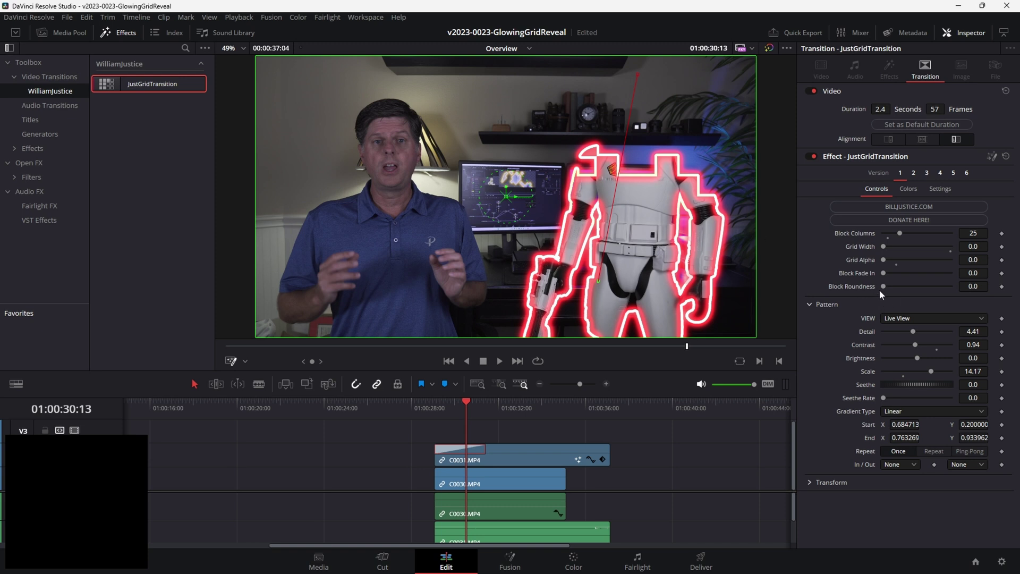
# Set Block Roundness to 0.685, pattern Contrast to 4.56 and Detail to 8.5, and play back the more organic reveal
pyautogui.moveTo(883, 286); pyautogui.dragTo(928, 286)
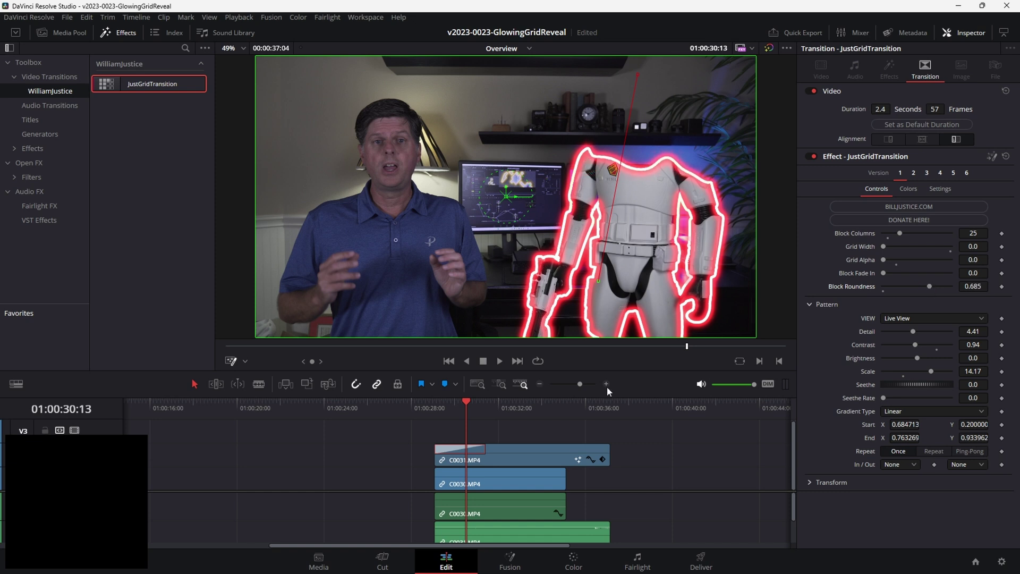
pyautogui.moveTo(448, 407); pyautogui.dragTo(462, 406)
pyautogui.moveTo(915, 345); pyautogui.dragTo(940, 332)
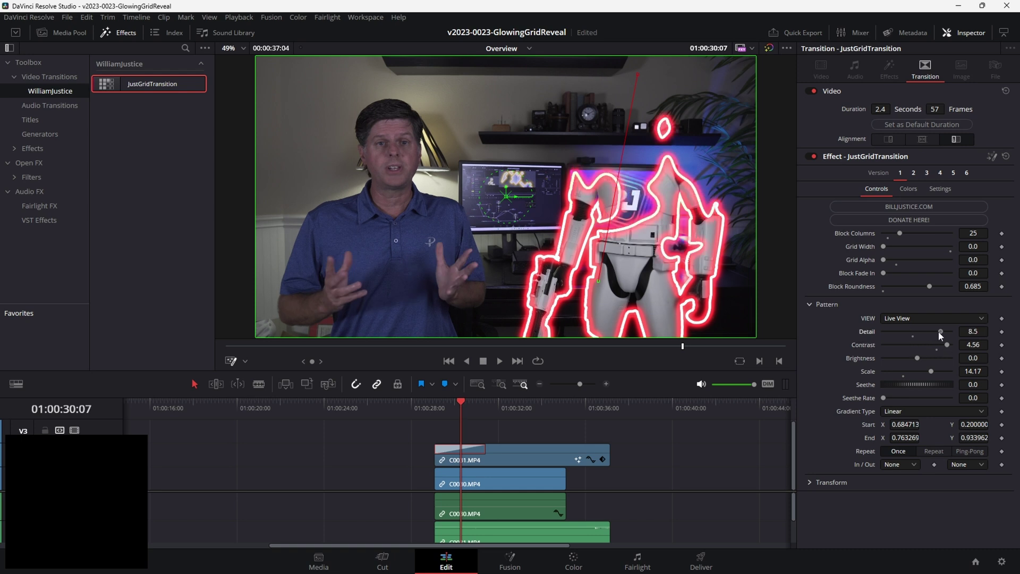
pyautogui.moveTo(453, 411); pyautogui.dragTo(444, 404)
pyautogui.press('space')
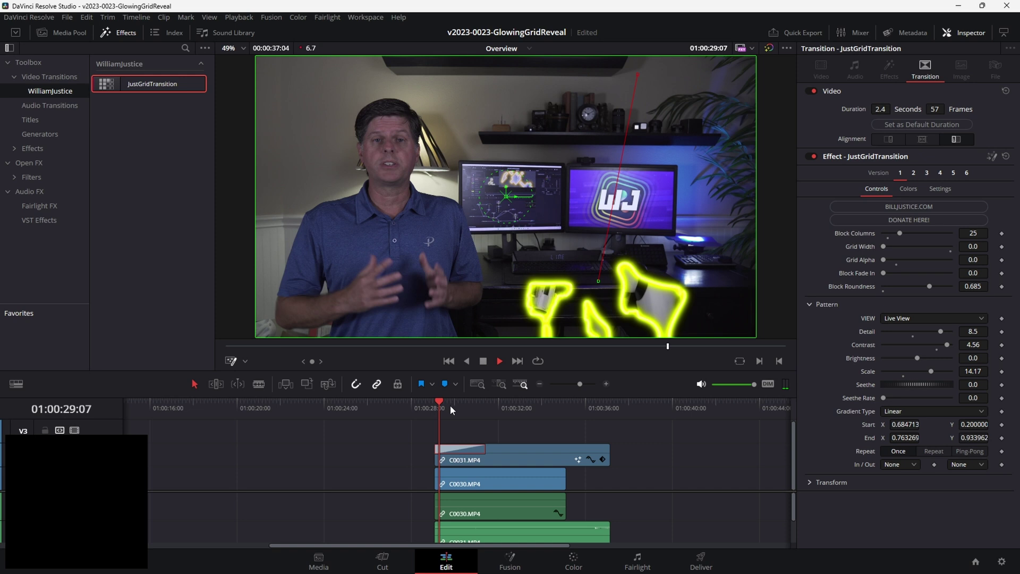
# Stop just past the transition and shift the gradient's start to about X 0.65, Y 0.21 and its end to about X 0.82, Y 0.85
pyautogui.click(496, 404)
pyautogui.press('space')
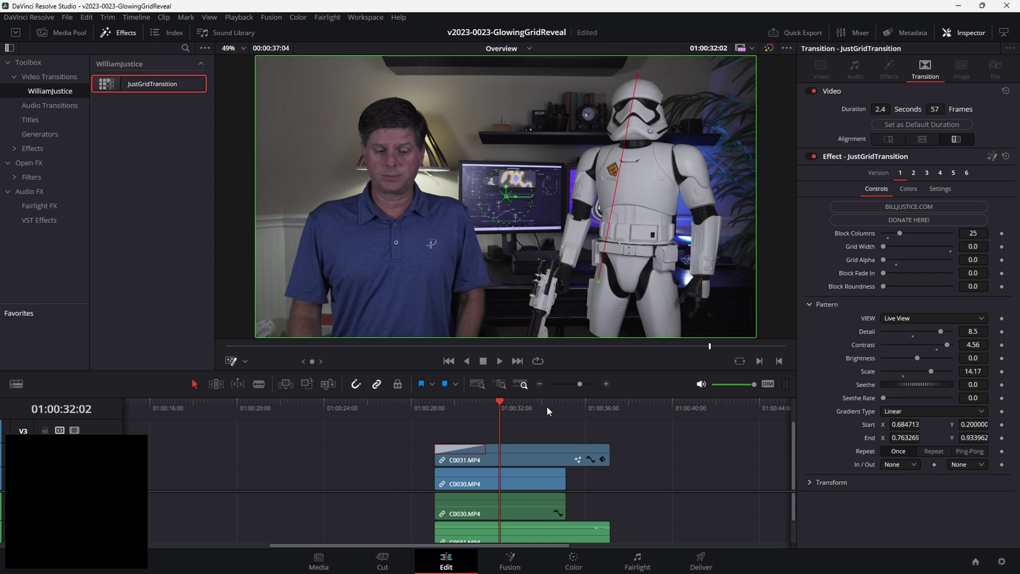
pyautogui.moveTo(636, 75); pyautogui.dragTo(667, 97)
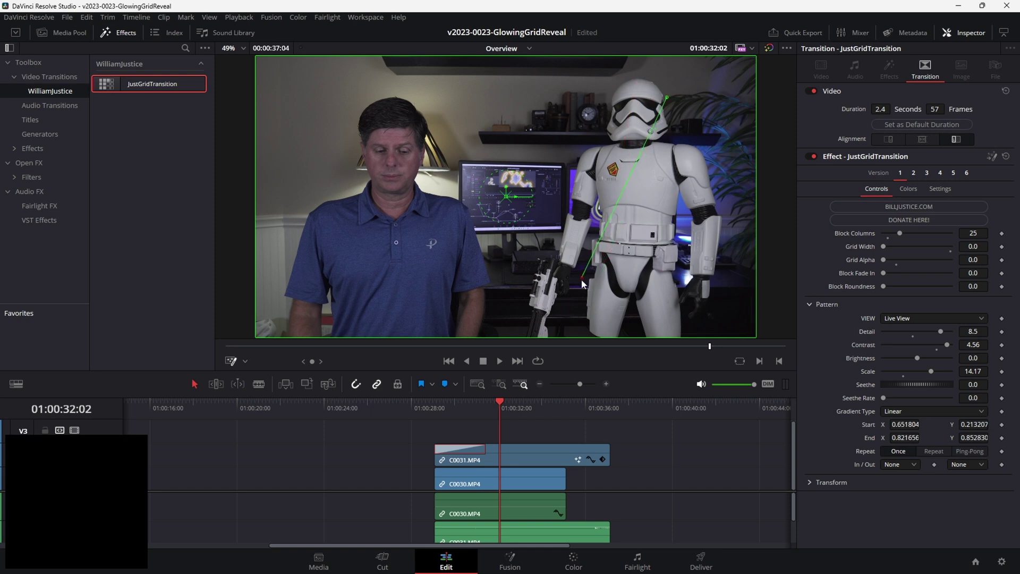
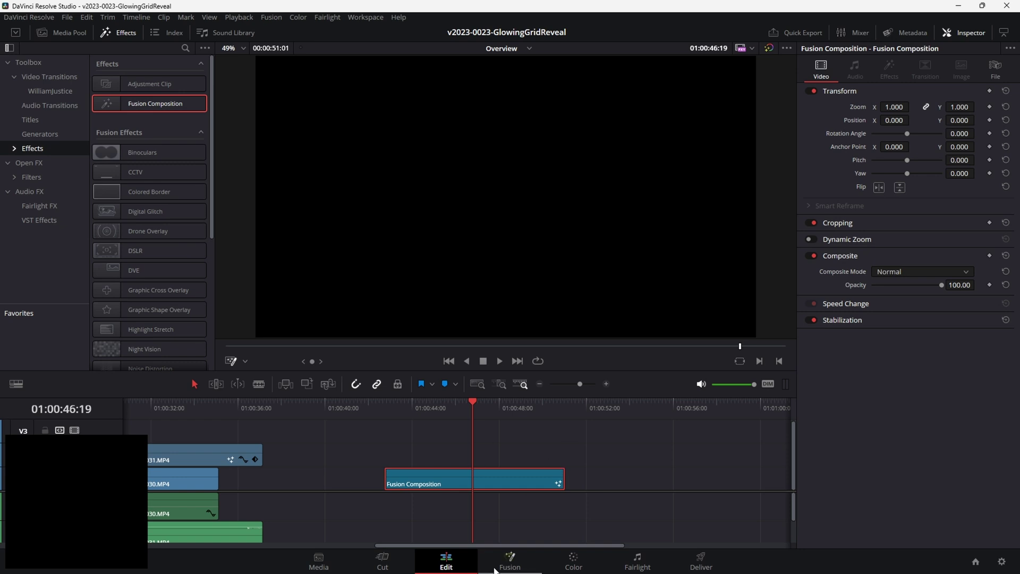
# Switch to the Fusion page, add a Background node coloured dark grey #272727, and connect it to MediaOut1
pyautogui.click(501, 566)
pyautogui.click(154, 480)
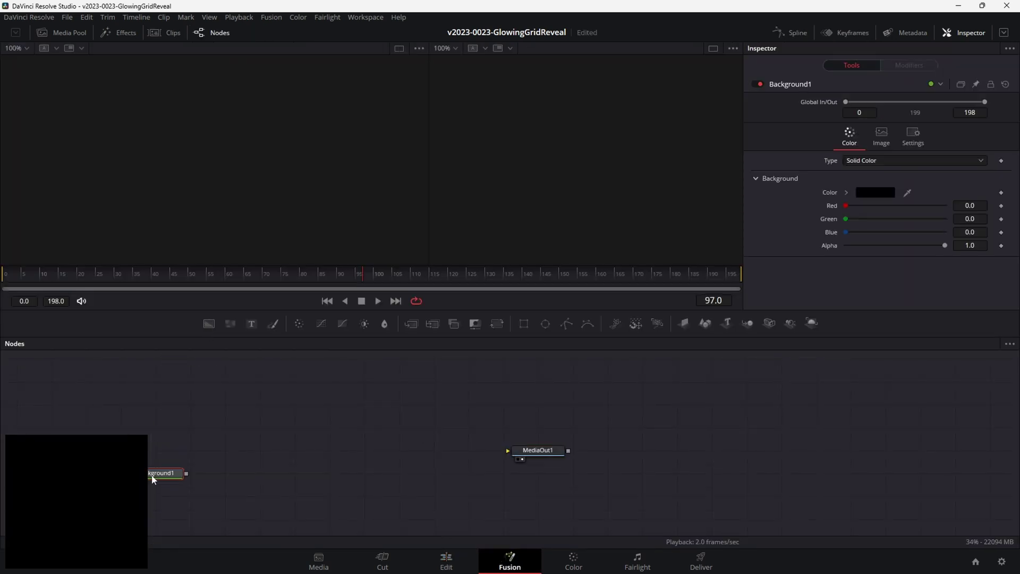
pyautogui.click(877, 195)
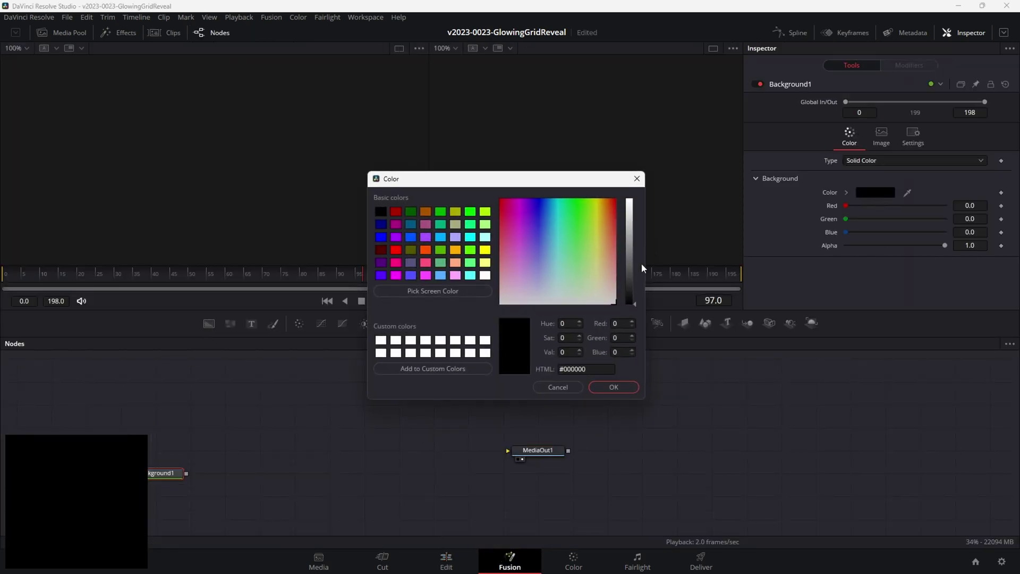
pyautogui.click(631, 289)
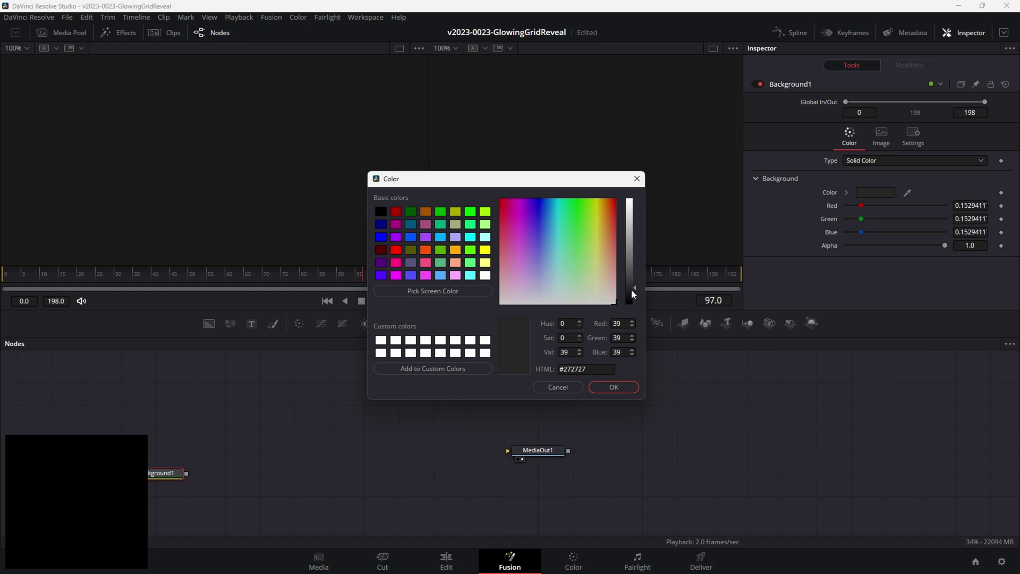
pyautogui.click(621, 390)
pyautogui.moveTo(538, 450); pyautogui.dragTo(573, 472)
pyautogui.moveTo(183, 474); pyautogui.dragTo(543, 473)
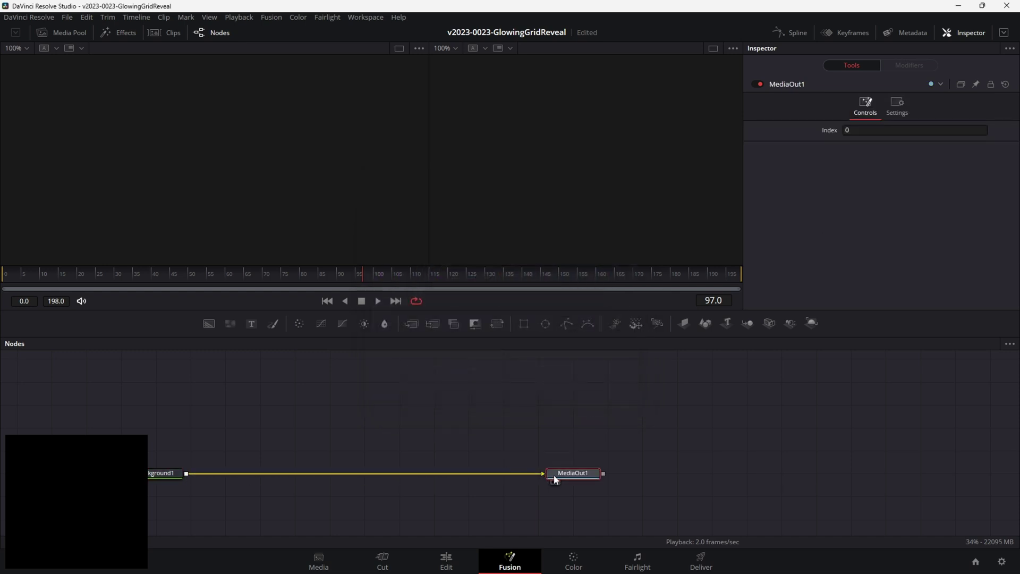
# Add a second Background node and colour it magenta with about Red 0.569, Green 0.063 and Blue 0.369
pyautogui.moveTo(211, 330); pyautogui.dragTo(240, 384)
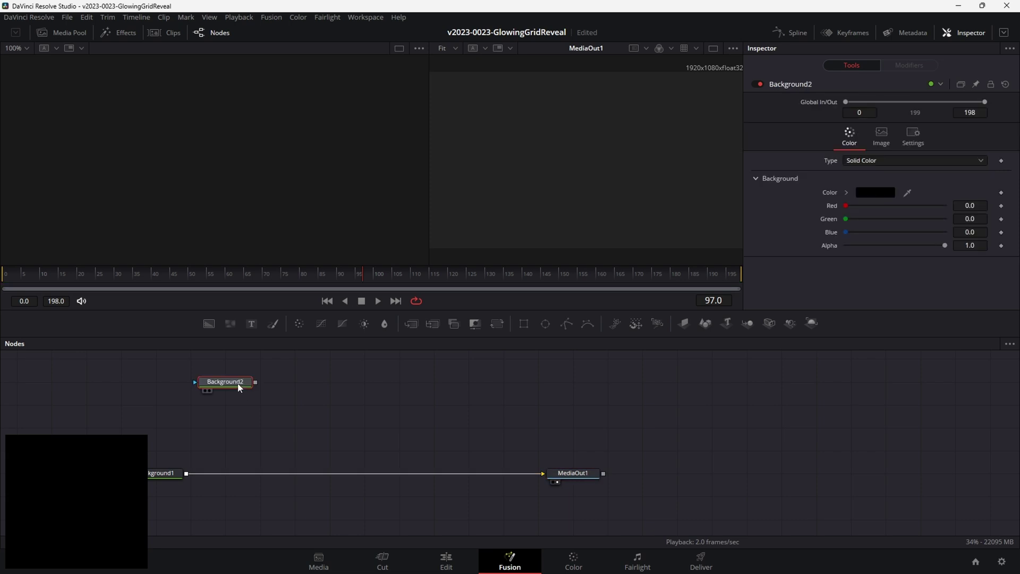
pyautogui.click(885, 192)
pyautogui.moveTo(536, 231); pyautogui.dragTo(508, 213)
pyautogui.moveTo(626, 237)
pyautogui.mouseDown()
pyautogui.moveTo(629, 221)
pyautogui.moveTo(629, 235)
pyautogui.mouseUp()
pyautogui.moveTo(534, 222); pyautogui.dragTo(515, 215)
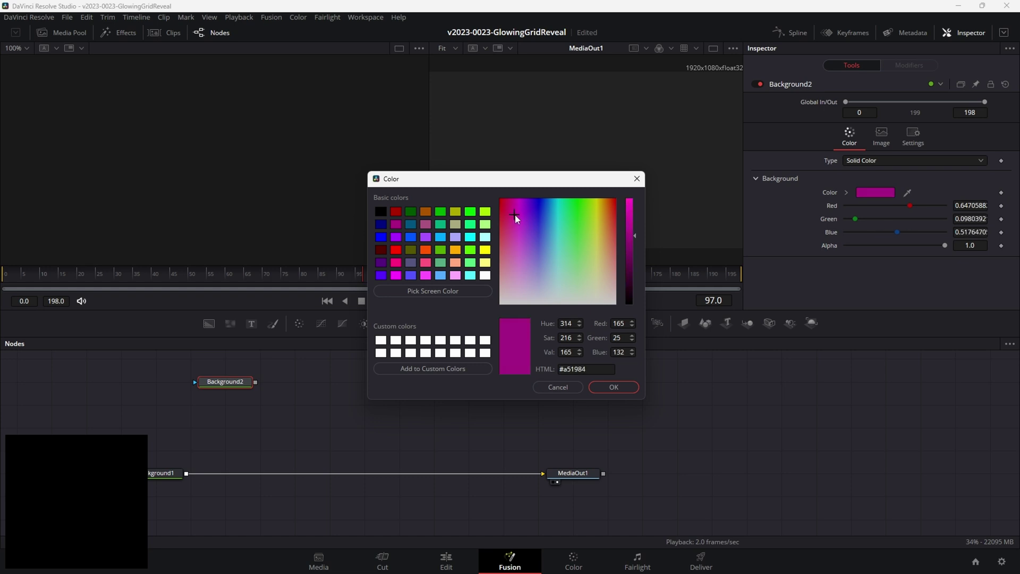
pyautogui.click(618, 389)
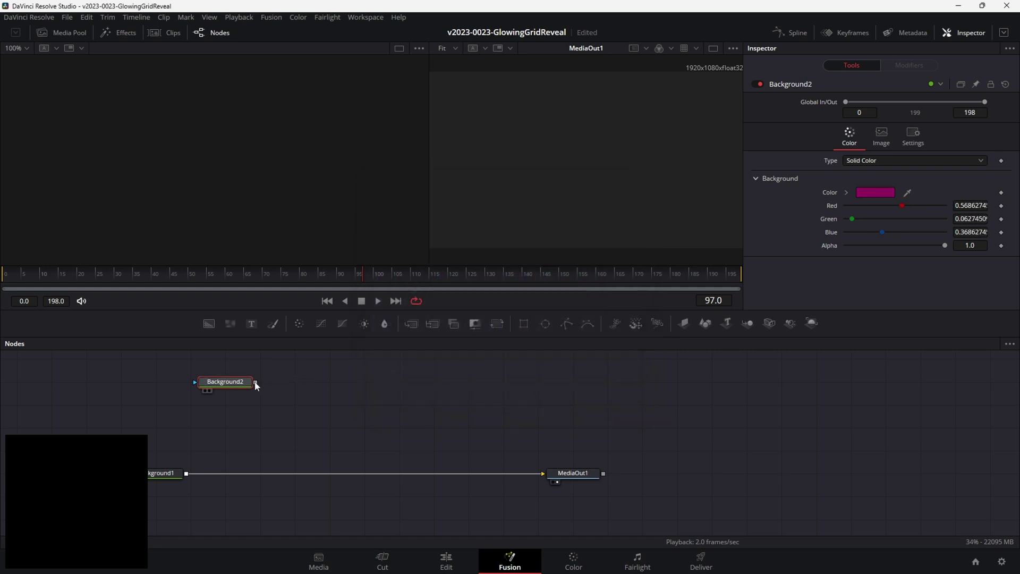
# Merge Background2 over Background1 and test the Merge's Blend by lowering it to 0.0 and raising it to 1.0
pyautogui.moveTo(256, 384); pyautogui.dragTo(186, 476)
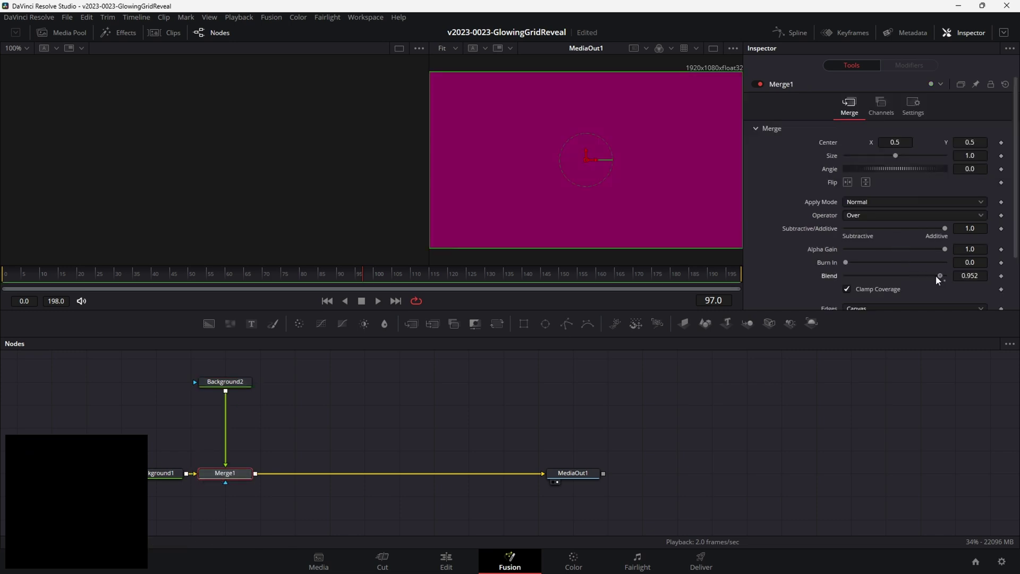
pyautogui.moveTo(936, 276); pyautogui.dragTo(822, 275)
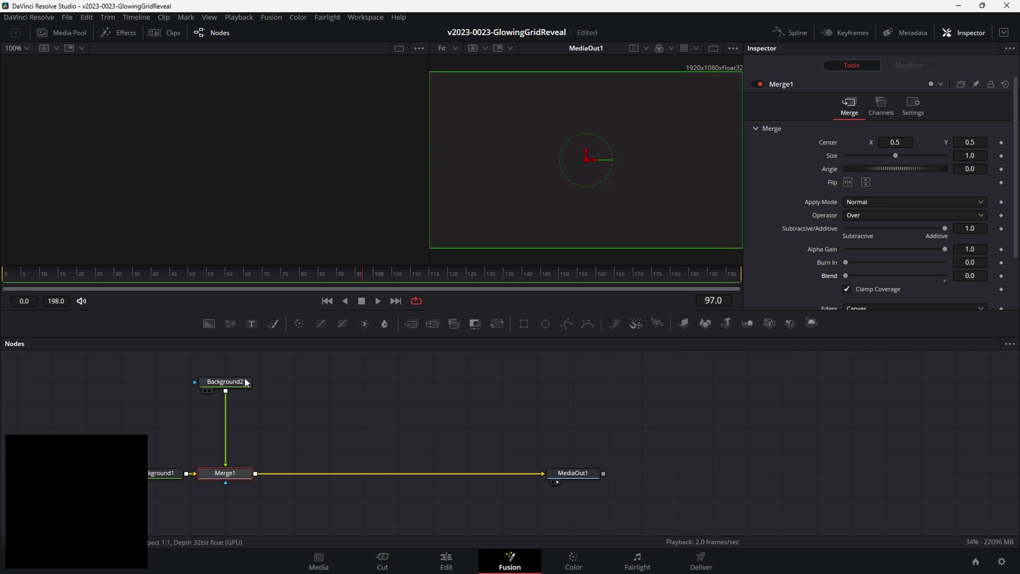
pyautogui.click(225, 384)
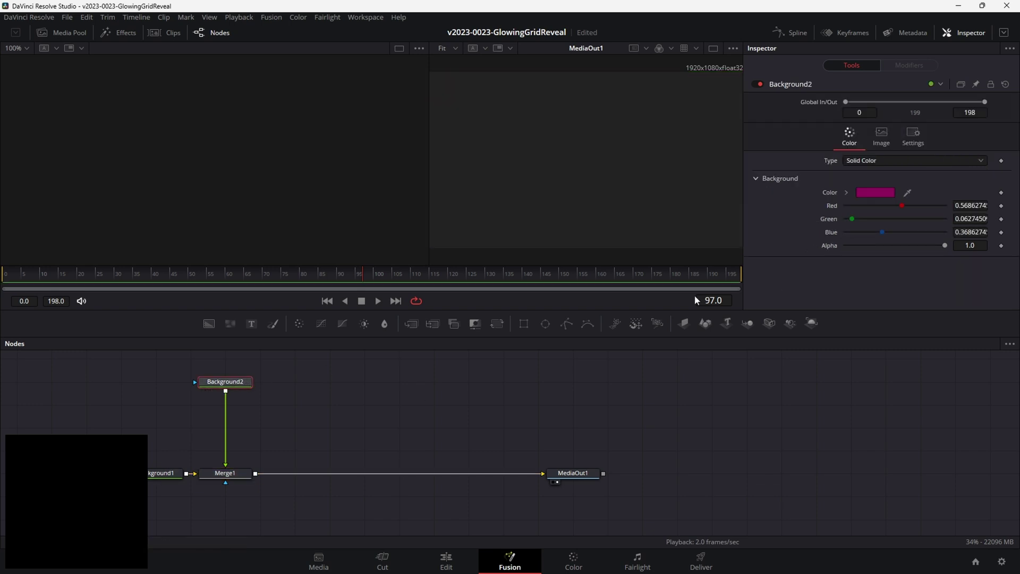
pyautogui.click(237, 474)
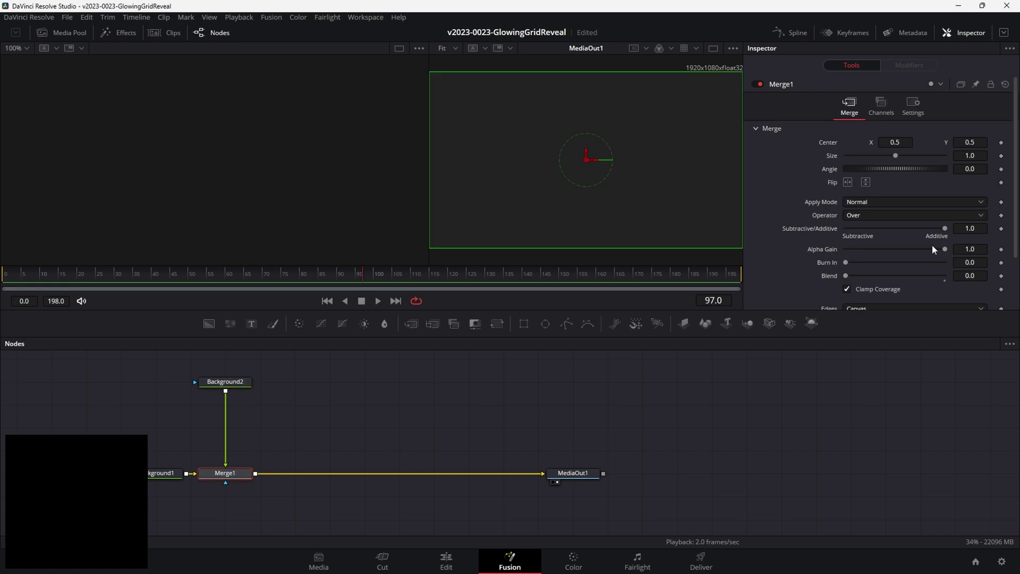
pyautogui.moveTo(848, 275); pyautogui.dragTo(958, 282)
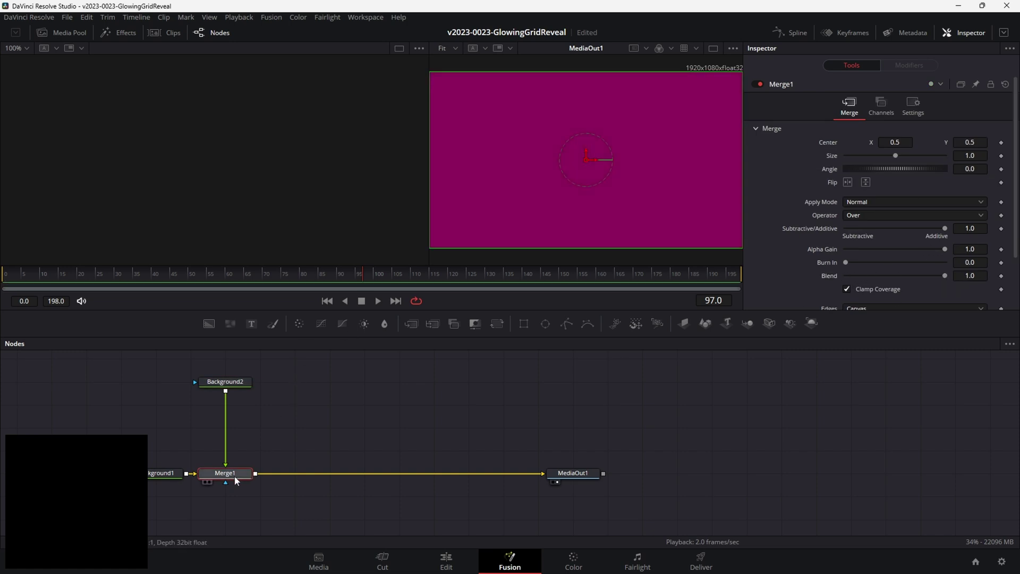
# Insert a Dissolve node after Merge1, reroute Background2 into its foreground input, and save the project
pyautogui.hotkey('shift', 'space')
pyautogui.write('mos')
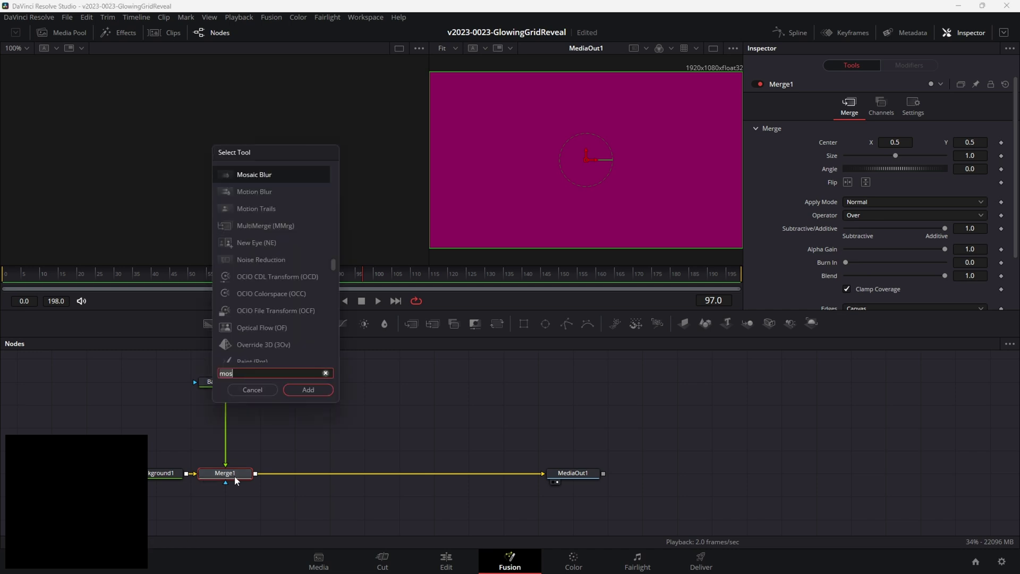
pyautogui.press('BackSpace')
pyautogui.press('BackSpace')
pyautogui.press('BackSpace')
pyautogui.write('dx')
pyautogui.press('Return')
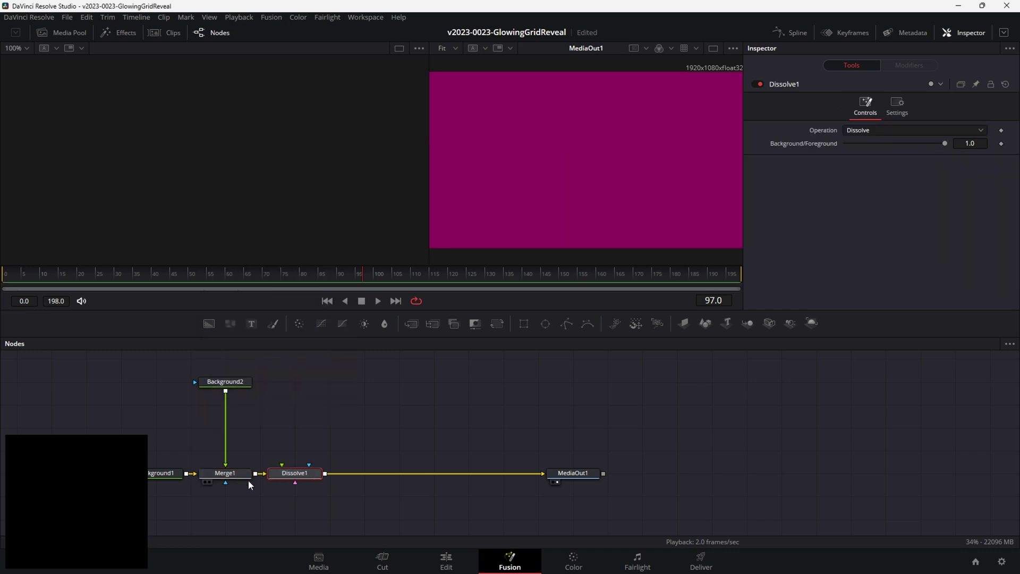
pyautogui.moveTo(225, 465); pyautogui.dragTo(282, 466)
pyautogui.moveTo(944, 144)
pyautogui.mouseDown()
pyautogui.moveTo(821, 147)
pyautogui.moveTo(943, 143)
pyautogui.mouseUp()
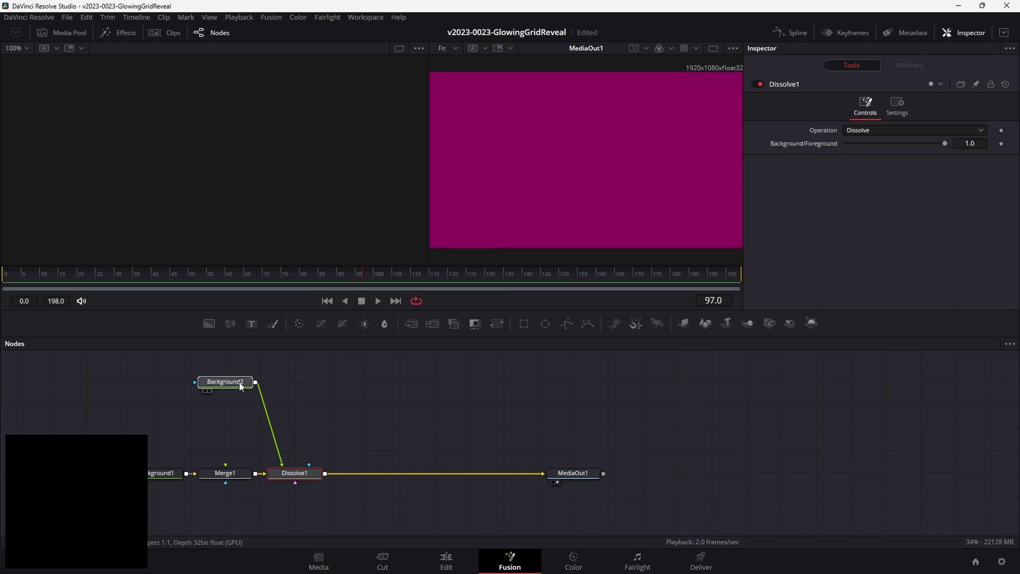
pyautogui.moveTo(244, 383); pyautogui.dragTo(308, 374)
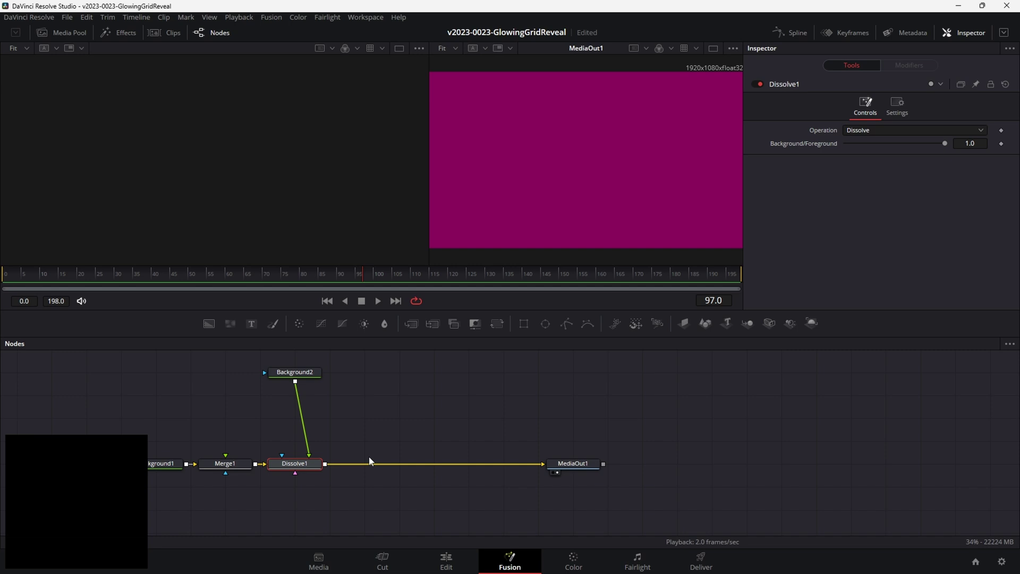
pyautogui.hotkey('ctrl', 's')
# Set Dissolve1's Operation to Gradient Wipe, then add and view a FastNoise node and connect it as the gradient map
pyautogui.click(881, 131)
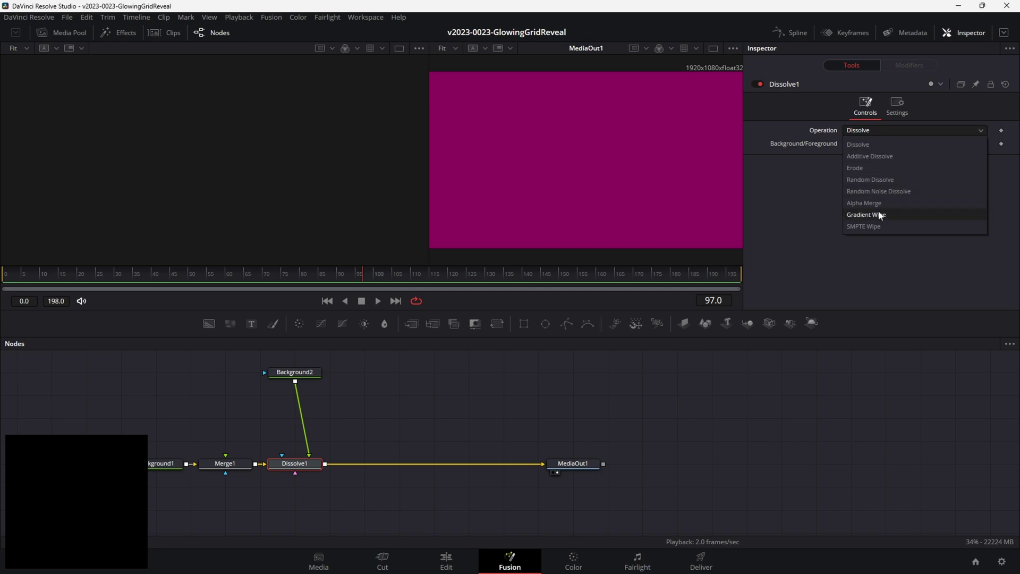
pyautogui.click(897, 216)
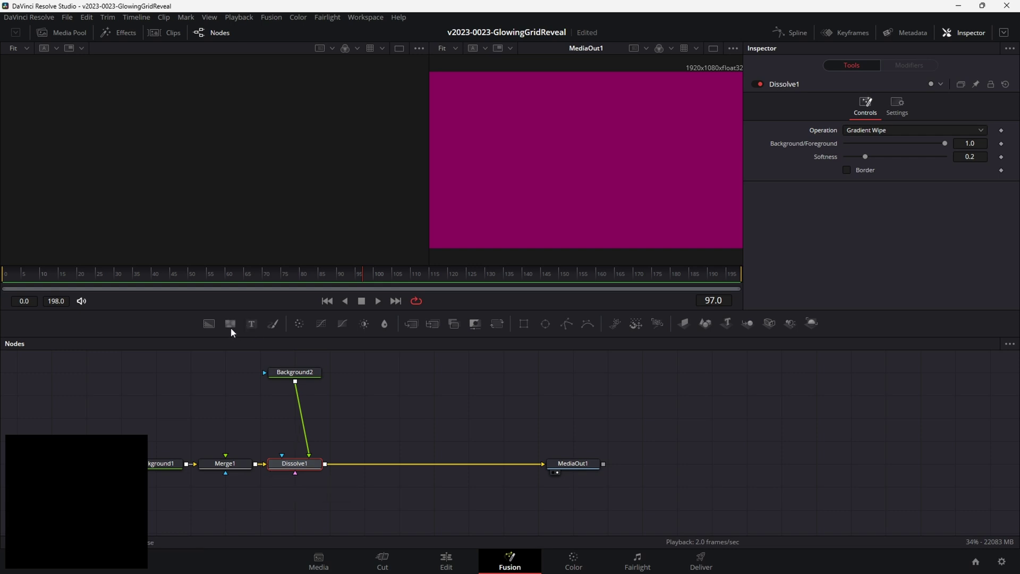
pyautogui.moveTo(231, 325); pyautogui.dragTo(297, 511)
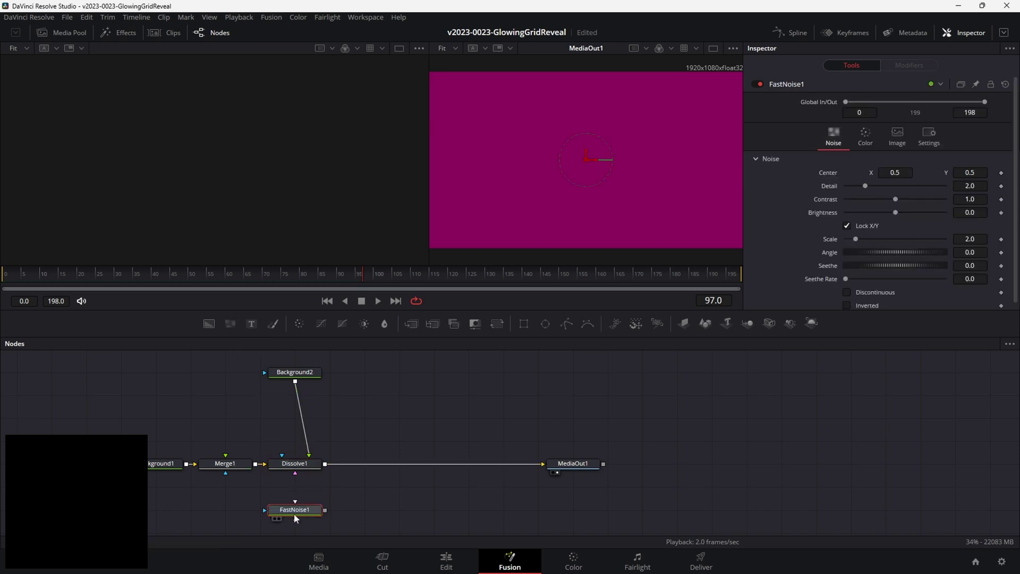
pyautogui.press('1')
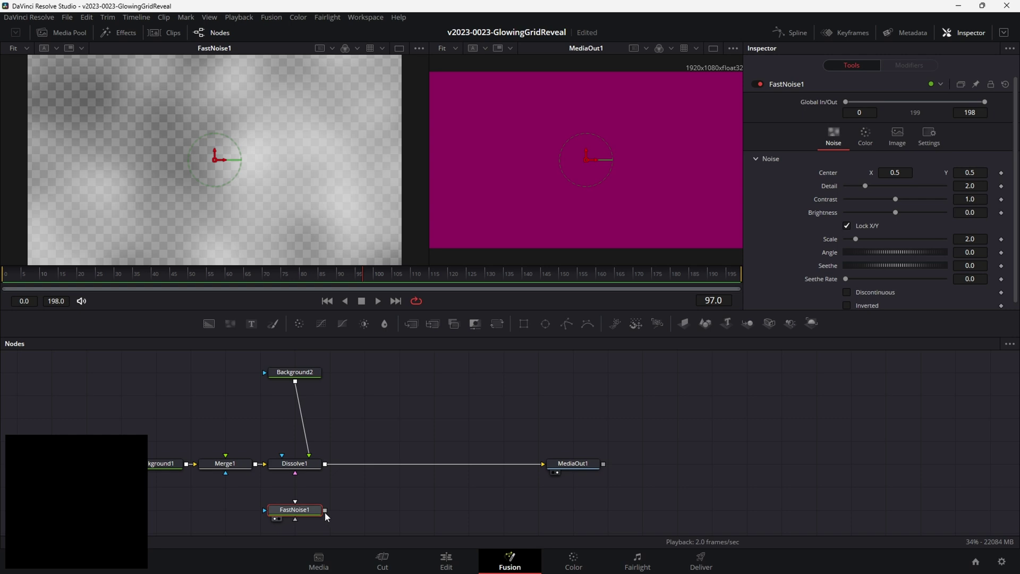
pyautogui.moveTo(337, 484); pyautogui.dragTo(292, 475)
# Test the noise-driven wipe by lowering Dissolve1's Background/Foreground to 0.396 and then to 0.0
pyautogui.click(305, 466)
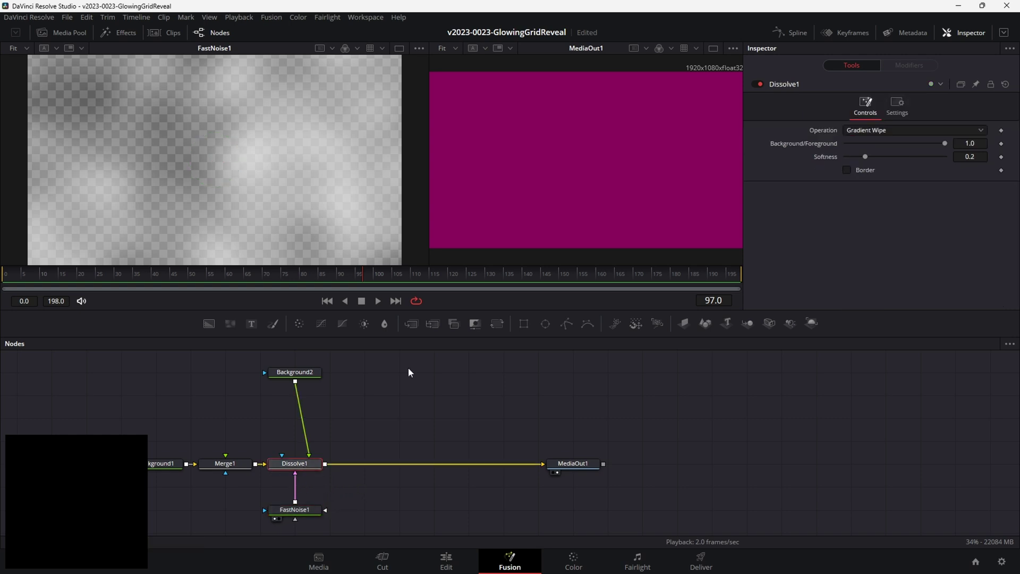
pyautogui.moveTo(945, 144); pyautogui.dragTo(885, 144)
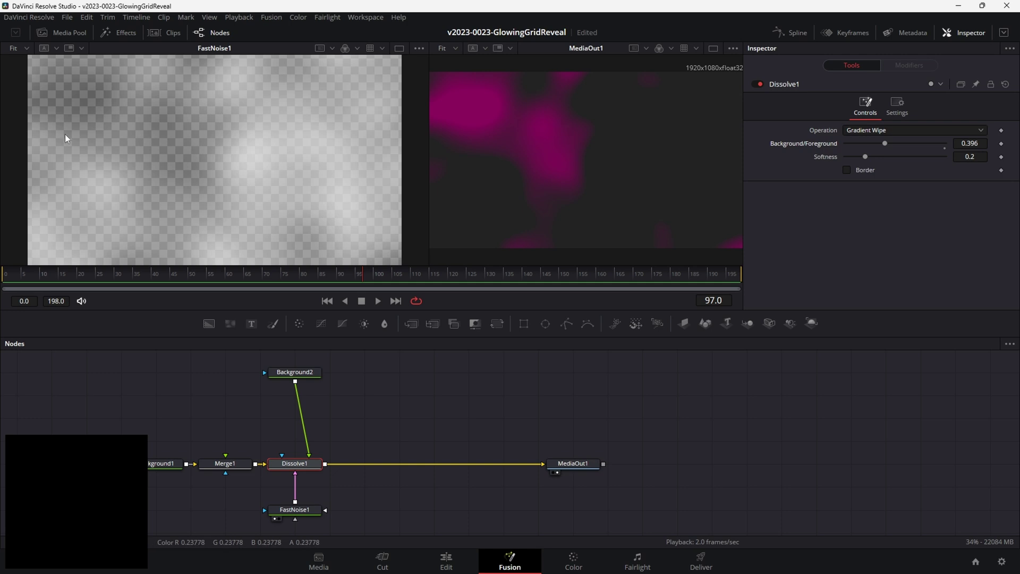
pyautogui.click(295, 510)
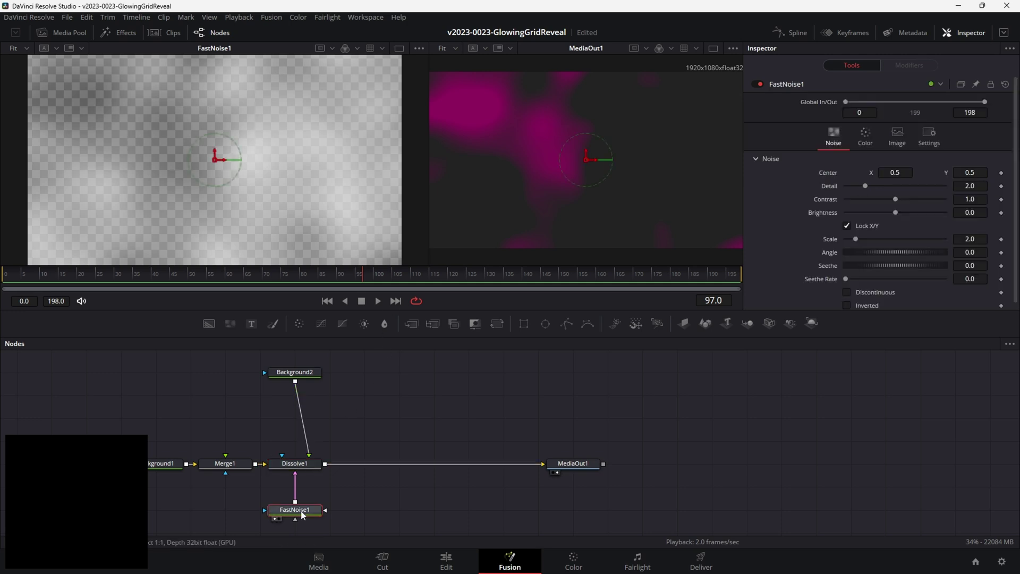
pyautogui.click(295, 463)
pyautogui.moveTo(886, 146); pyautogui.dragTo(662, 209)
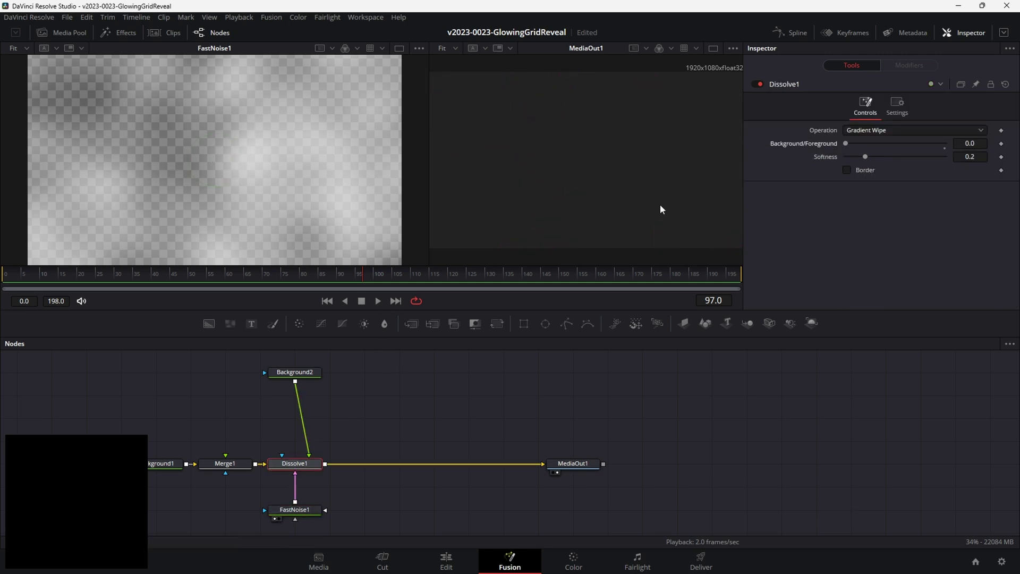
# Make the FastNoise pattern opaque by setting the Alpha of its Color 1 to 1.0
pyautogui.click(298, 508)
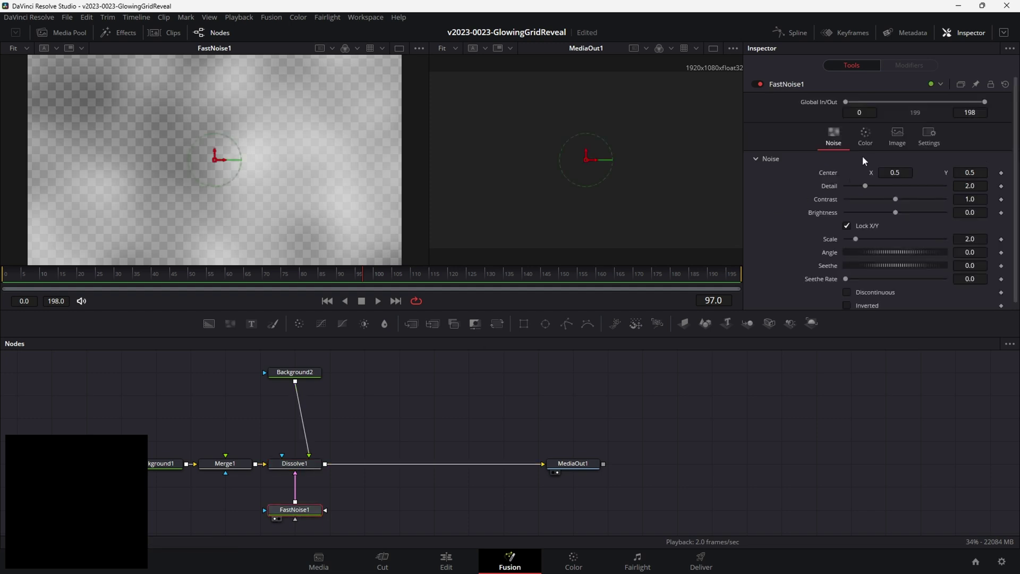
pyautogui.click(866, 137)
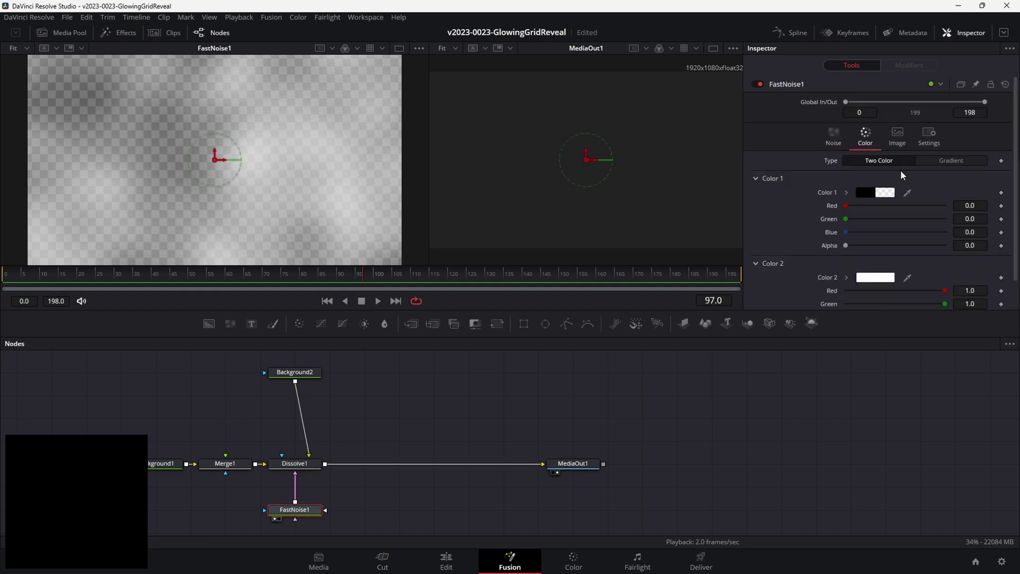
pyautogui.moveTo(846, 245); pyautogui.dragTo(949, 248)
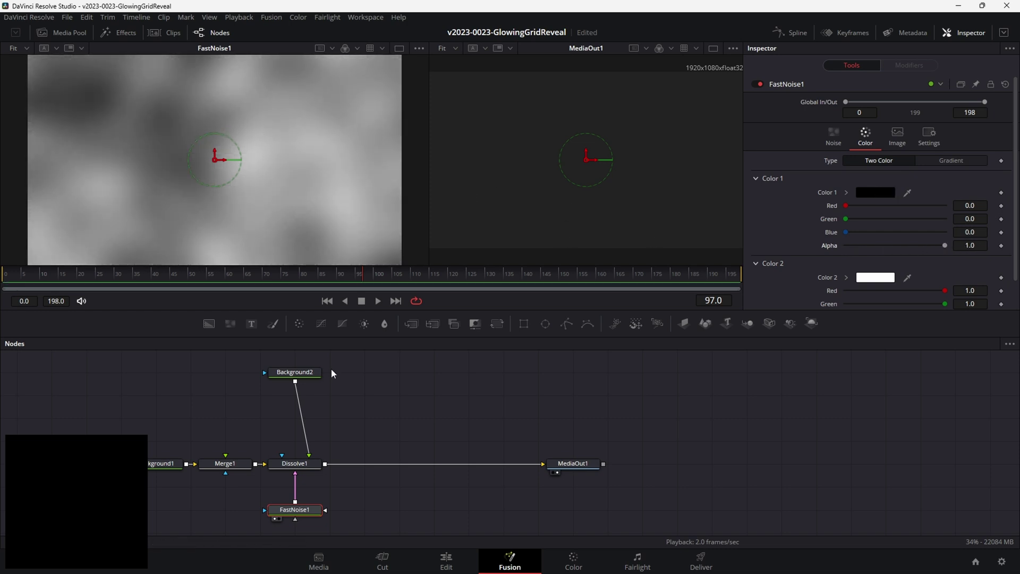
# Try FastNoise1's Contrast at 3.15, 5.0 and 1.09, and settle on 3.84
pyautogui.click(295, 463)
pyautogui.click(293, 514)
pyautogui.click(834, 140)
pyautogui.moveTo(896, 202); pyautogui.dragTo(923, 199)
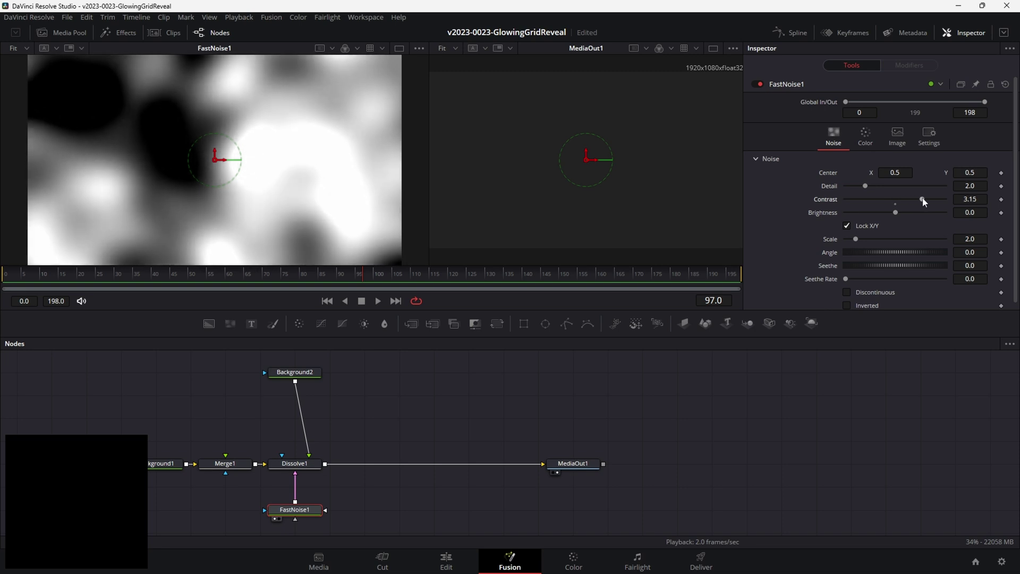
pyautogui.moveTo(923, 200); pyautogui.dragTo(958, 201)
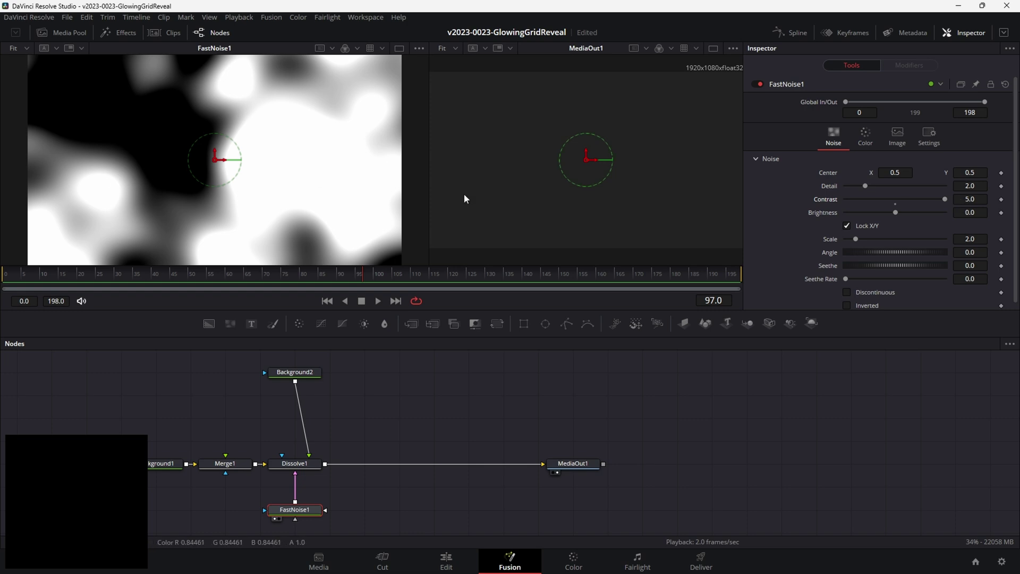
pyautogui.moveTo(945, 201); pyautogui.dragTo(896, 200)
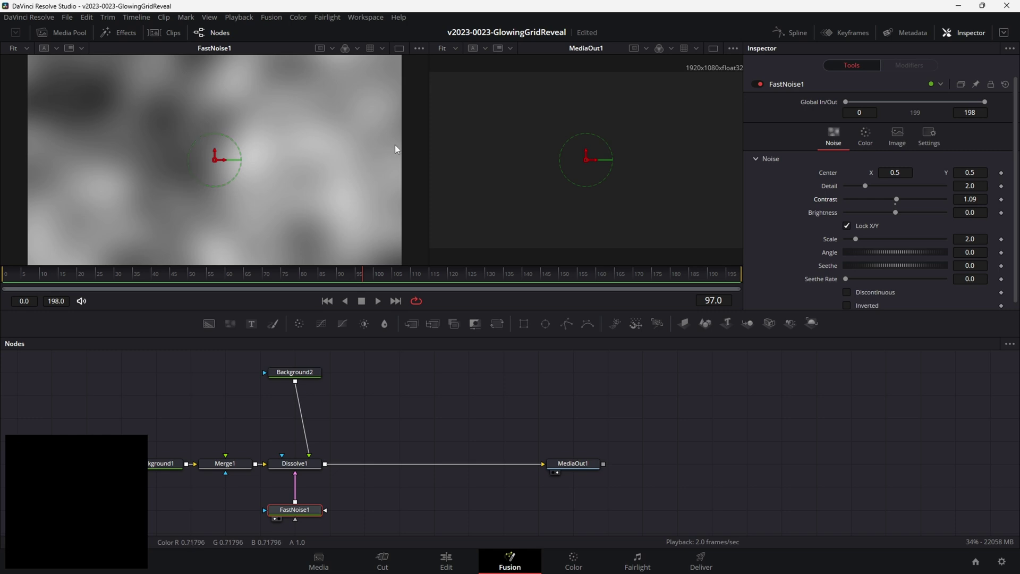
pyautogui.moveTo(895, 200); pyautogui.dragTo(932, 202)
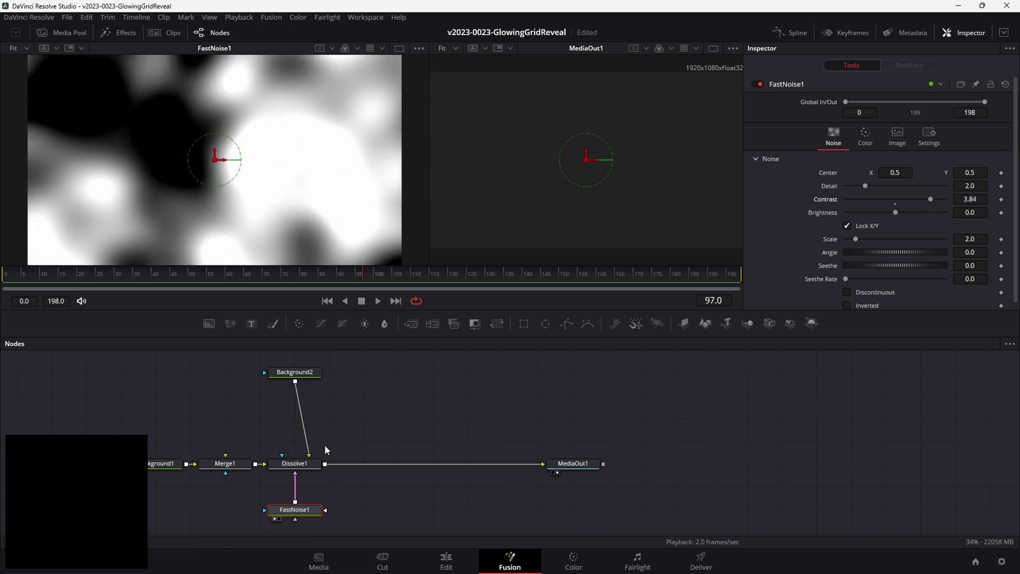
# Move Dissolve1's Background/Foreground through 0.075 and 0.925 to check how the wipe follows the high-contrast noise
pyautogui.click(314, 463)
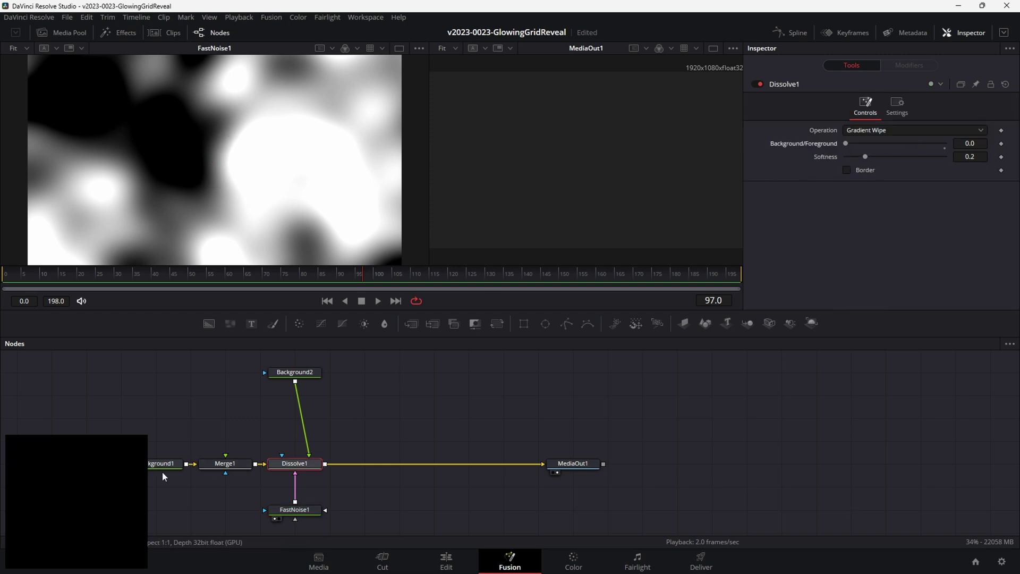
pyautogui.moveTo(845, 144); pyautogui.dragTo(853, 144)
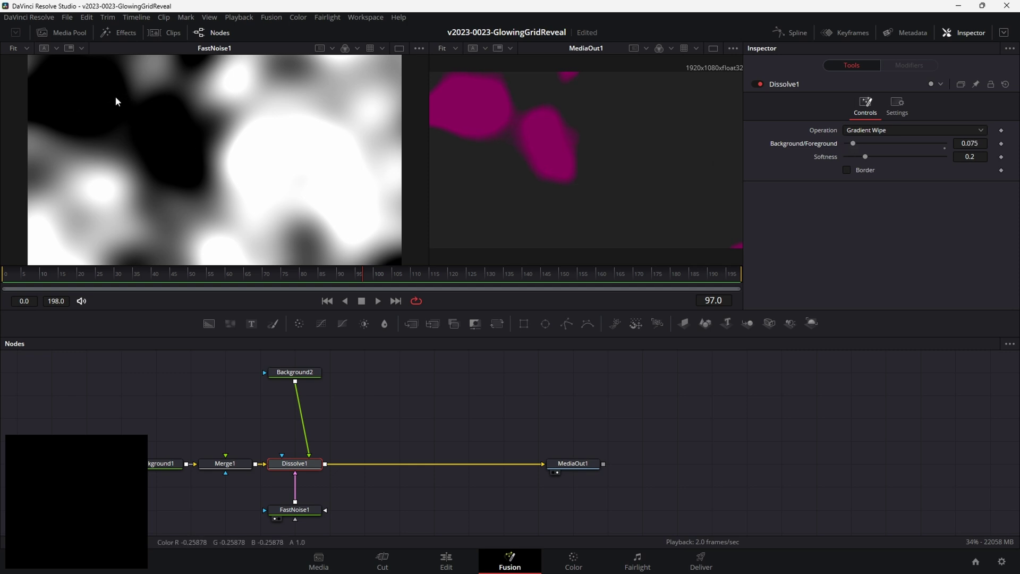
pyautogui.moveTo(853, 143); pyautogui.dragTo(941, 150)
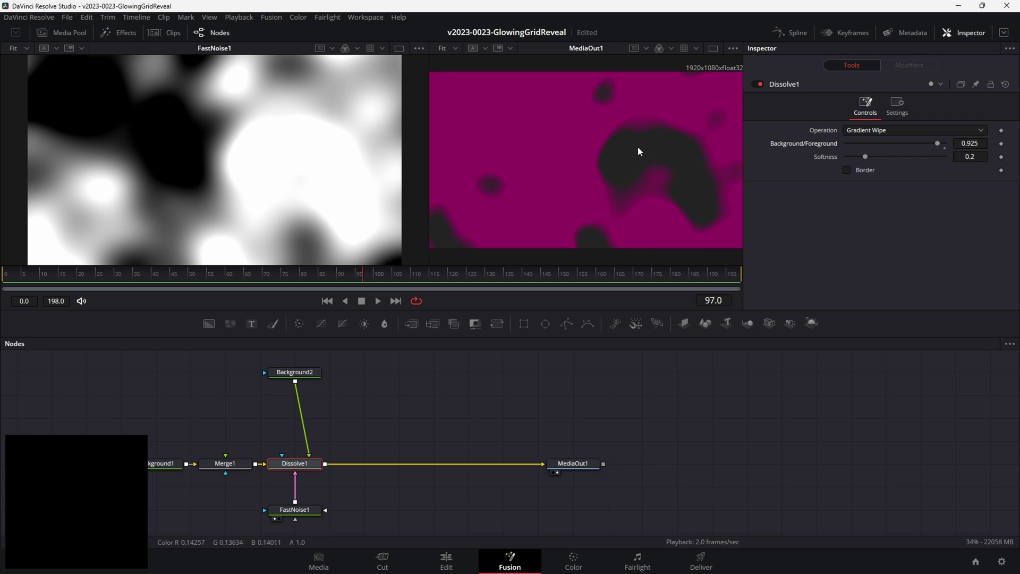
pyautogui.moveTo(939, 148); pyautogui.dragTo(945, 142)
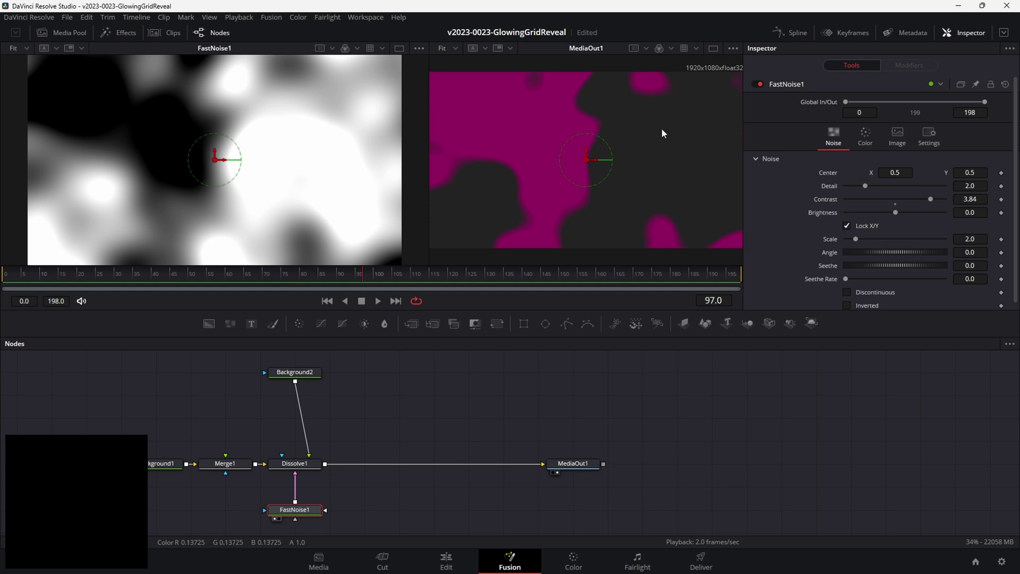
# Save the project and switch FastNoise1's colour from Two Color to a Linear gradient
pyautogui.hotkey('ctrl', 's')
pyautogui.click(865, 136)
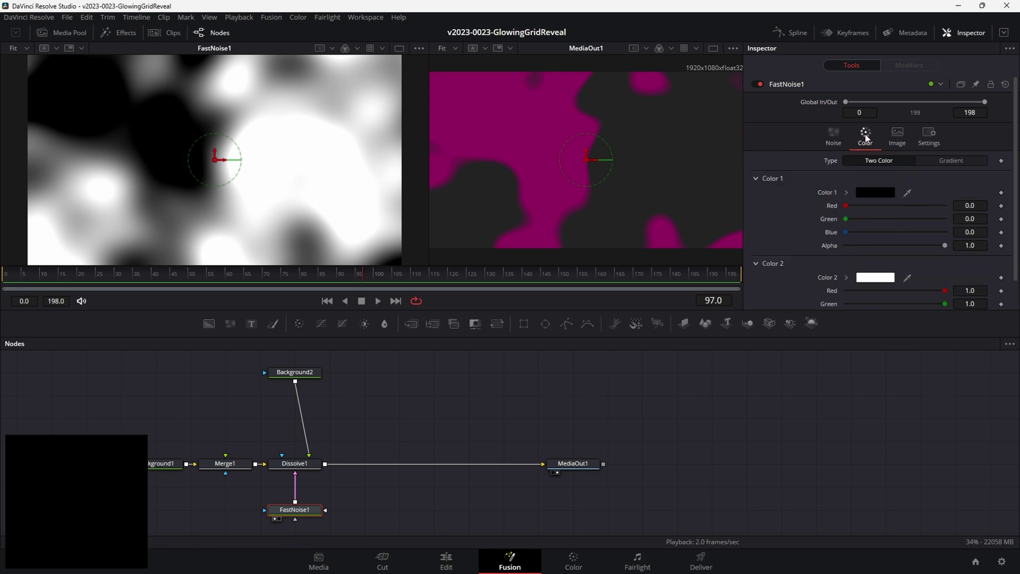
pyautogui.click(951, 162)
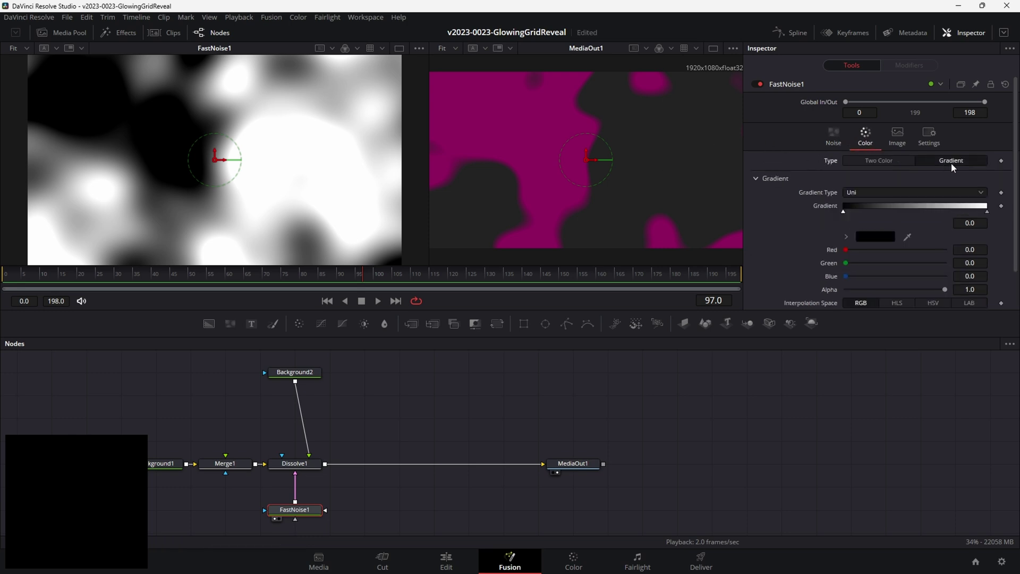
pyautogui.click(902, 191)
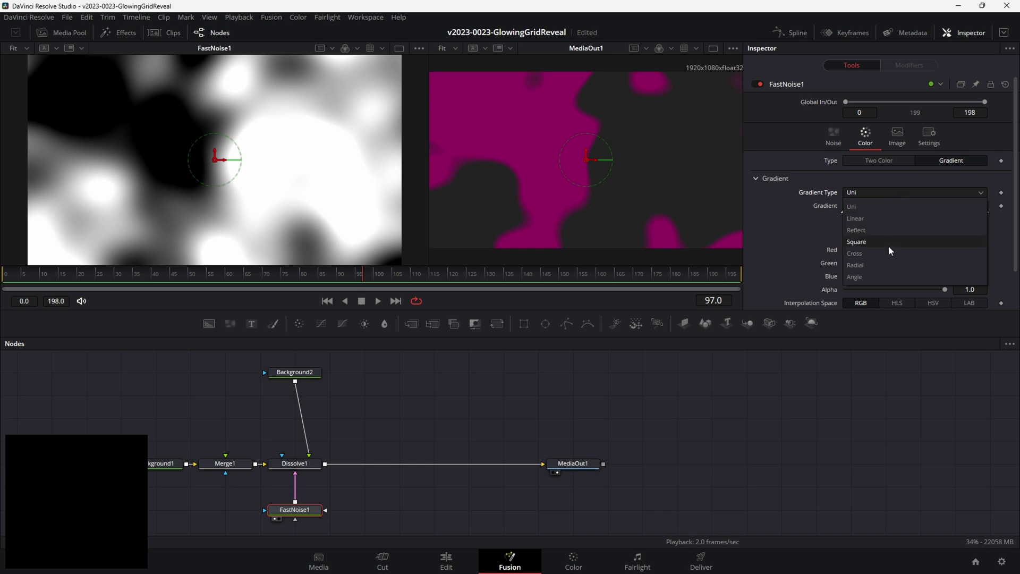
pyautogui.click(883, 222)
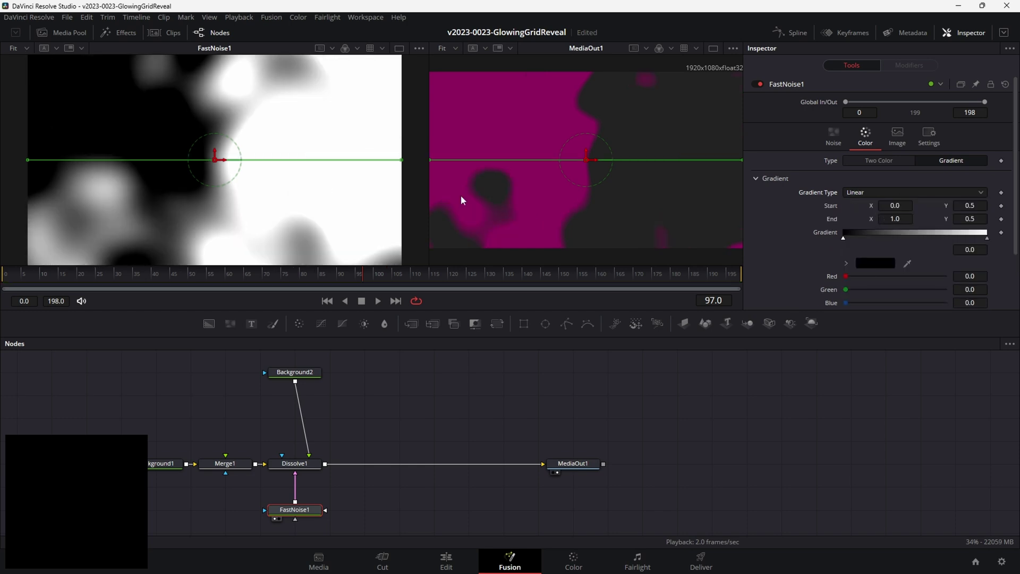
# Reorient FastNoise1's linear gradient to run from near the image's upper edge down to an End at about X 0.496, Y 0.003
pyautogui.moveTo(28, 160); pyautogui.dragTo(78, 98)
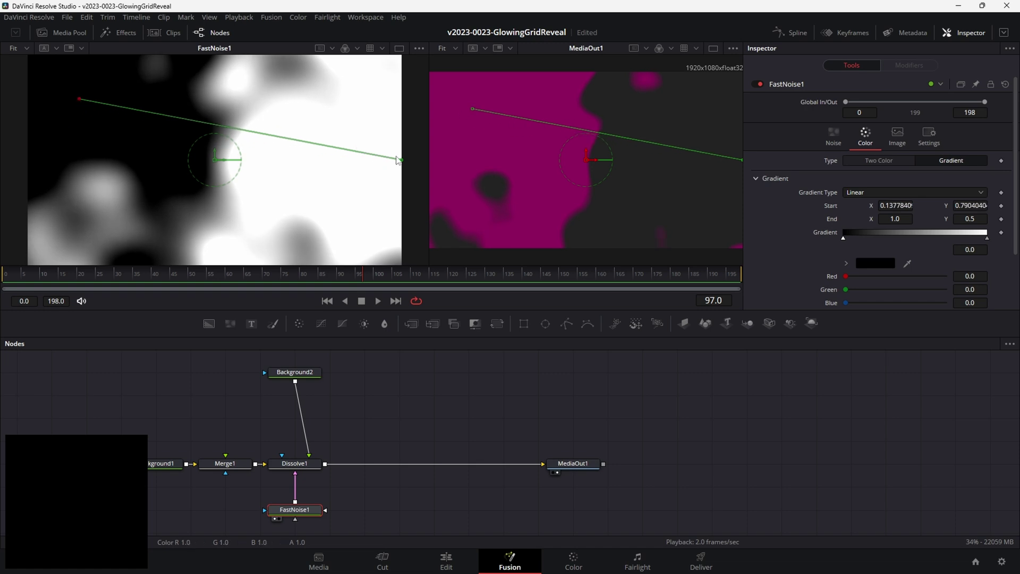
pyautogui.moveTo(402, 163); pyautogui.dragTo(324, 245)
pyautogui.moveTo(79, 99); pyautogui.dragTo(282, 67)
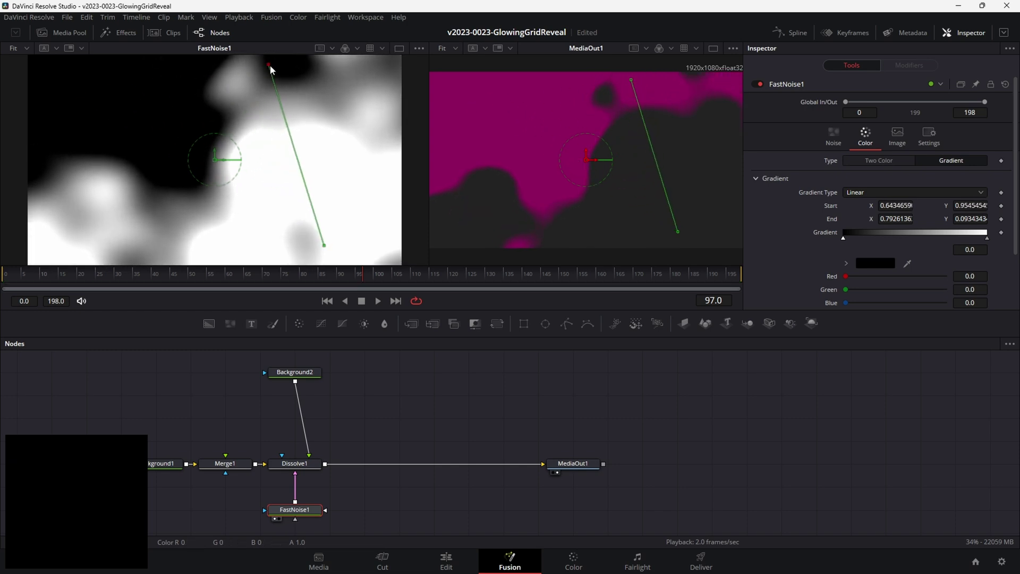
pyautogui.moveTo(325, 244); pyautogui.dragTo(213, 264)
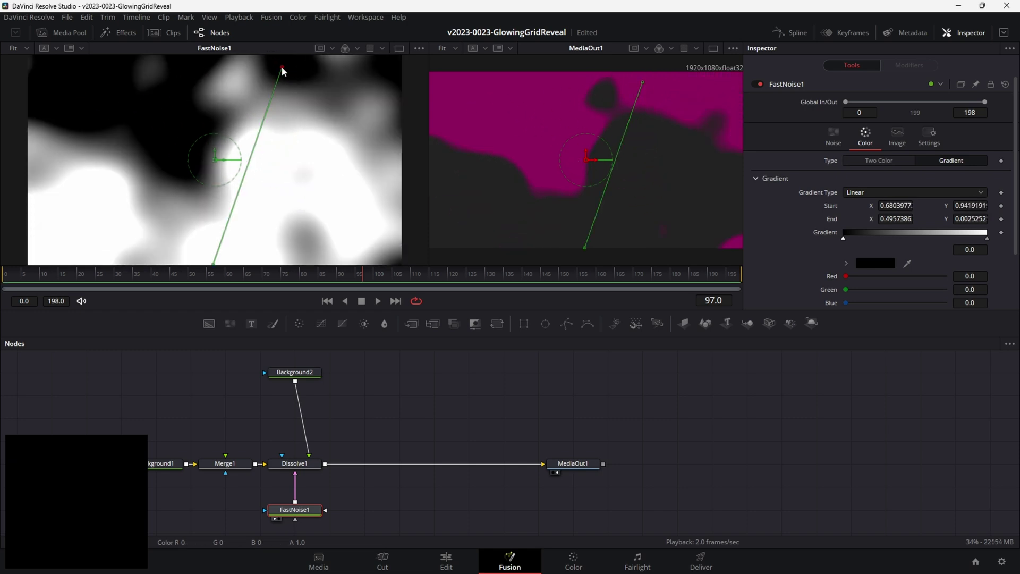
pyautogui.moveTo(282, 66); pyautogui.dragTo(271, 68)
# Flatten the FastNoise1 pattern by setting Contrast to 0.0 and Detail to 4.33
pyautogui.click(830, 135)
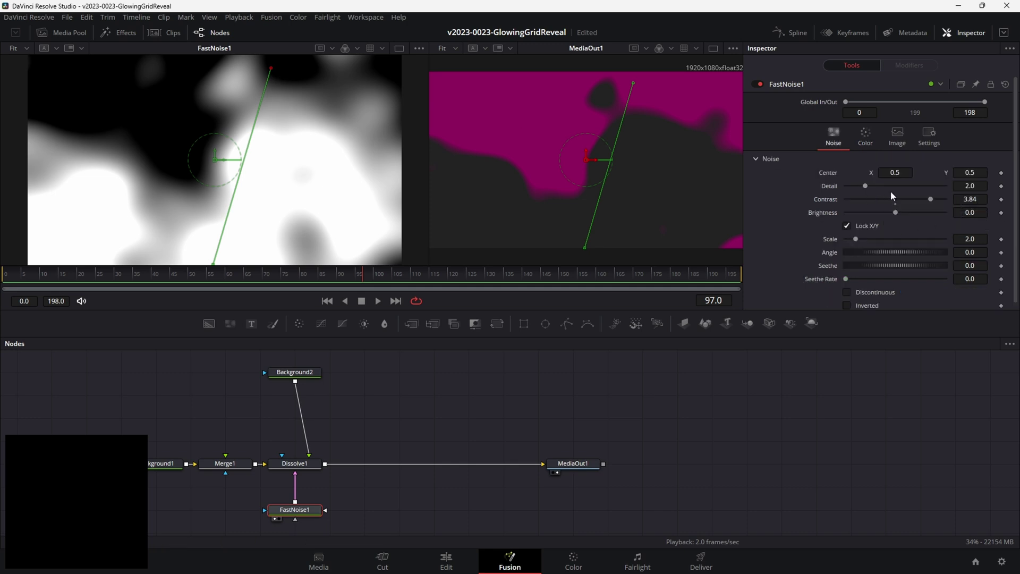
pyautogui.moveTo(930, 201); pyautogui.dragTo(888, 186)
pyautogui.scroll(-2, 316, 153)
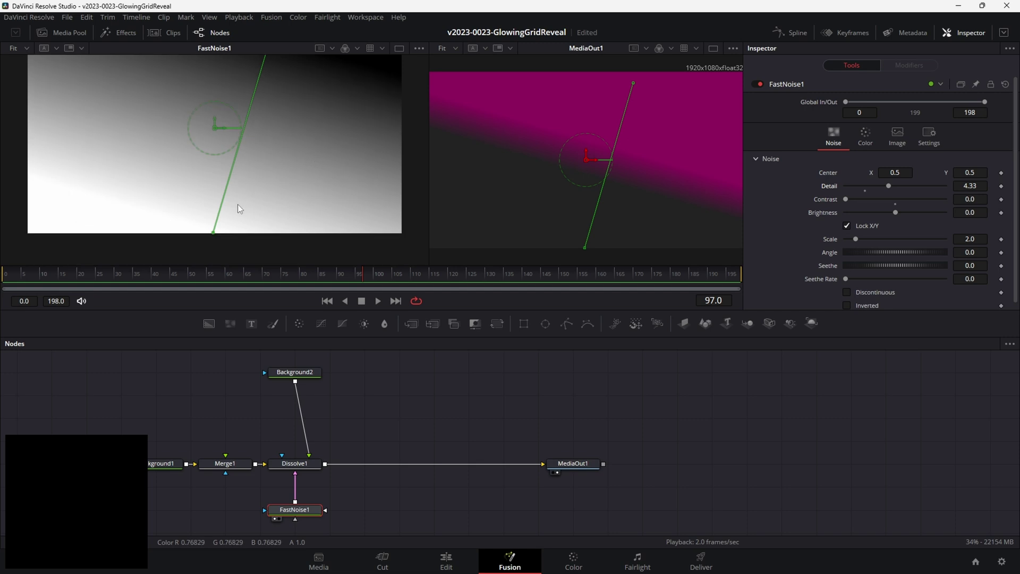
pyautogui.scroll(2, 260, 138)
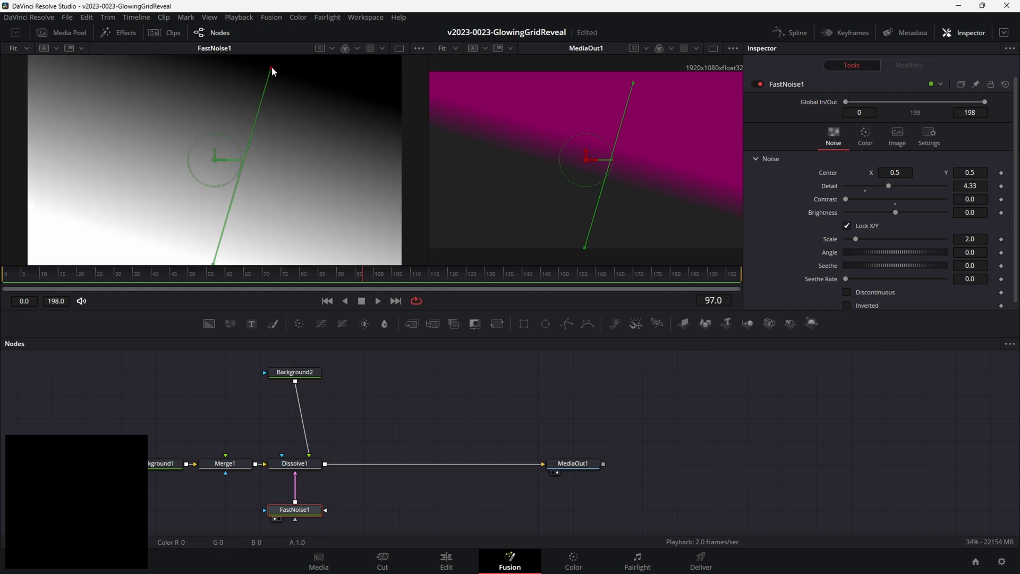
# Move the gradient's Start to about X 0.548, Y 0.896 and set Dissolve1's Background/Foreground to 0.647
pyautogui.moveTo(272, 66); pyautogui.dragTo(233, 80)
pyautogui.click(294, 463)
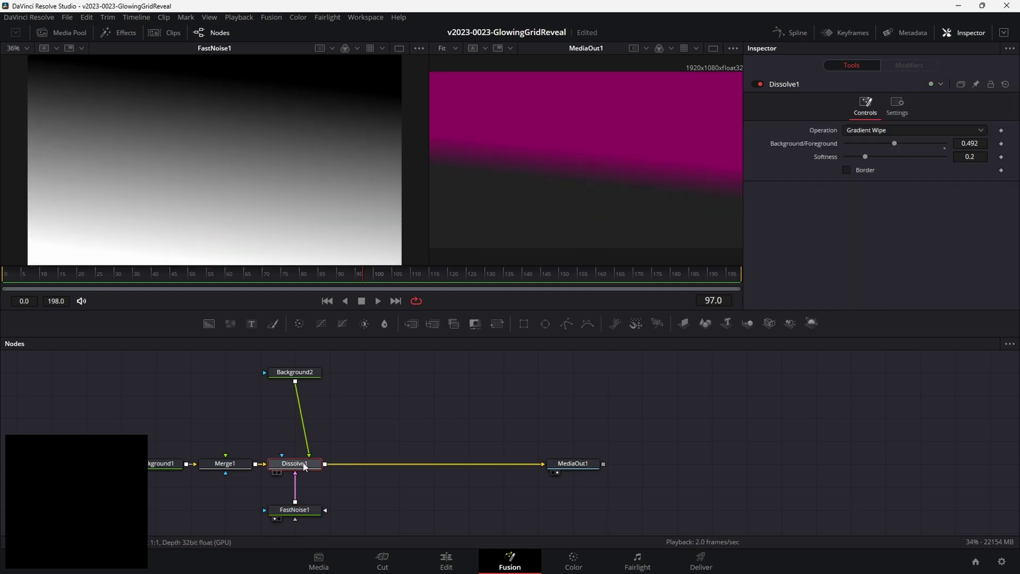
pyautogui.moveTo(895, 147)
pyautogui.mouseDown()
pyautogui.moveTo(855, 144)
pyautogui.moveTo(965, 148)
pyautogui.moveTo(876, 146)
pyautogui.moveTo(910, 150)
pyautogui.mouseUp()
# Bring the noise back into the gradient by setting FastNoise1's Contrast to 0.77 and Scale to 3.64
pyautogui.click(298, 511)
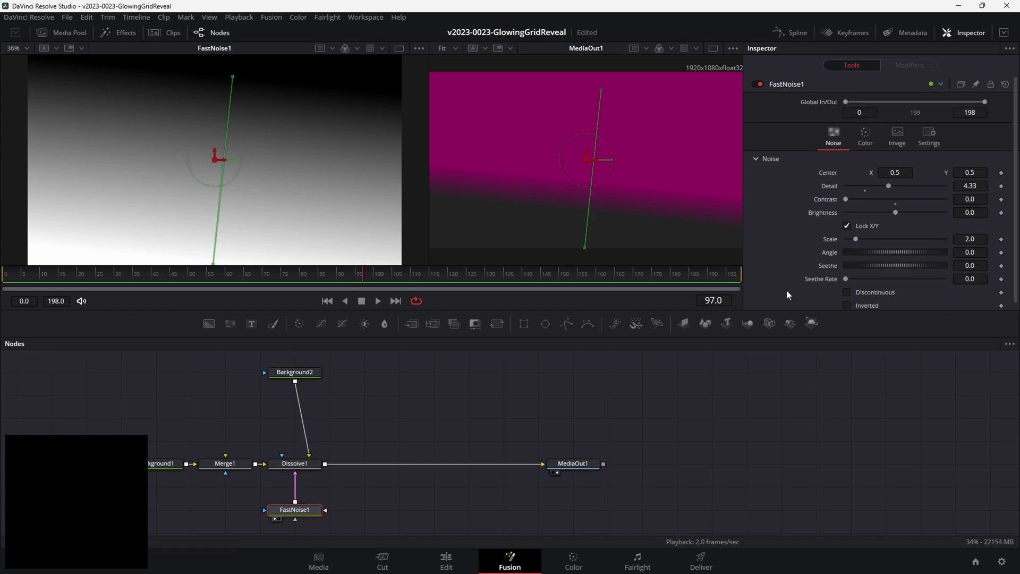
pyautogui.moveTo(849, 198); pyautogui.dragTo(887, 196)
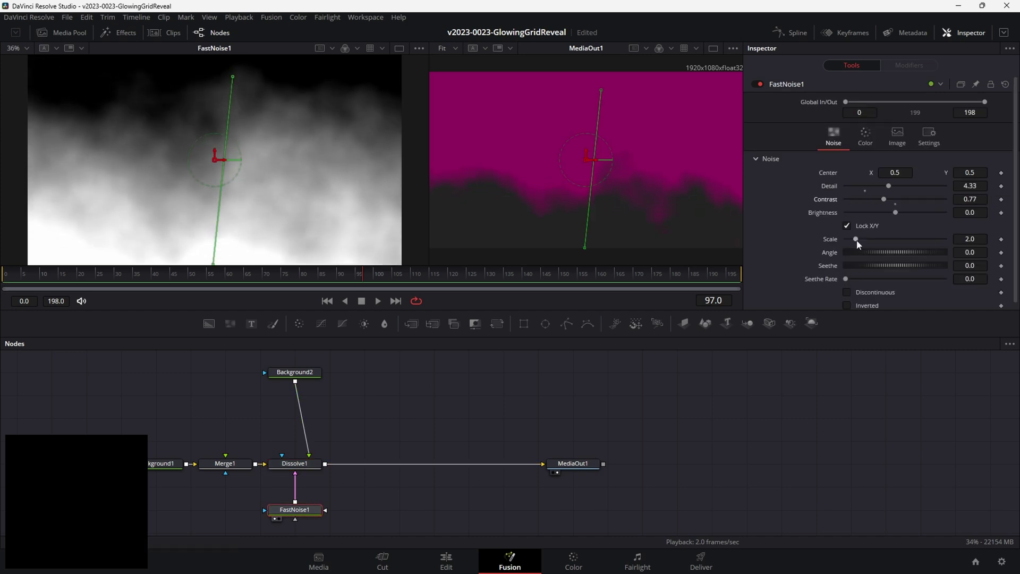
pyautogui.moveTo(856, 239); pyautogui.dragTo(862, 240)
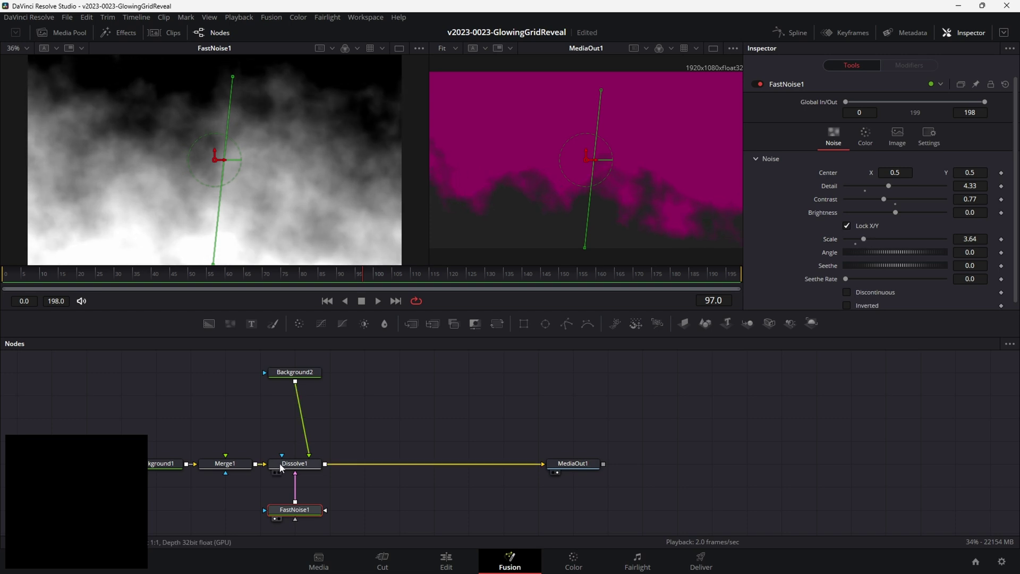
# Sweep Dissolve1's Background/Foreground to test the cloudy linear wipe, and settle on 0.626
pyautogui.click(302, 463)
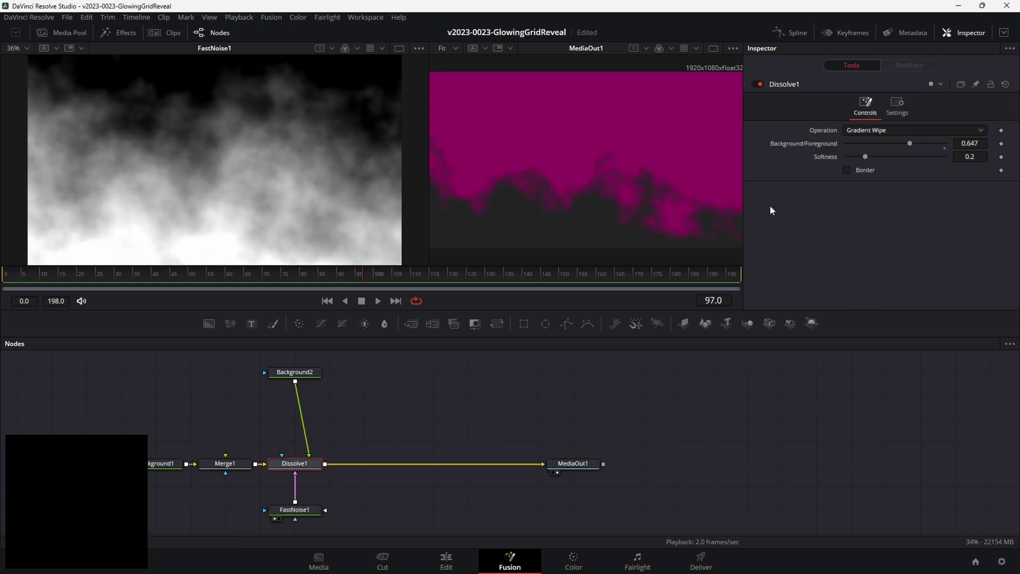
pyautogui.moveTo(924, 147); pyautogui.dragTo(865, 153)
pyautogui.moveTo(907, 148); pyautogui.dragTo(908, 148)
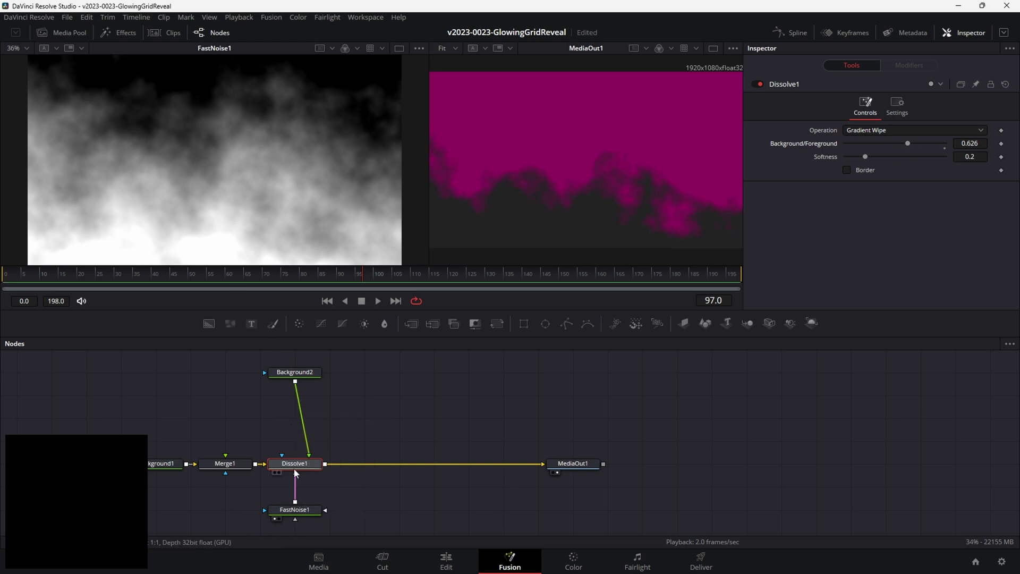
# Shorten and rotate FastNoise1's gradient, placing Start at about X 0.630, Y 0.517 and End at about X 0.479, Y 0.397
pyautogui.click(295, 511)
pyautogui.click(866, 136)
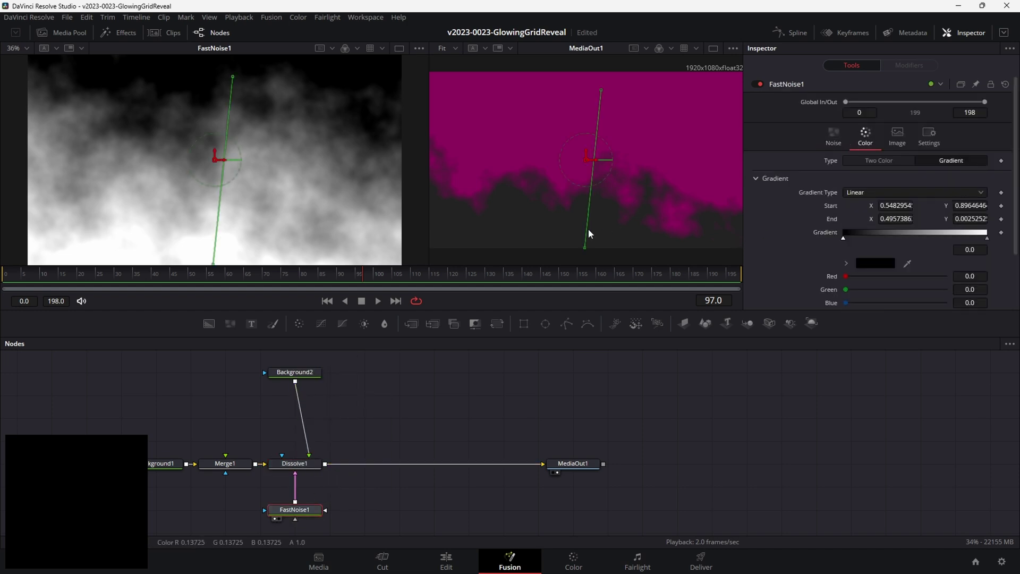
pyautogui.moveTo(584, 247); pyautogui.dragTo(582, 180)
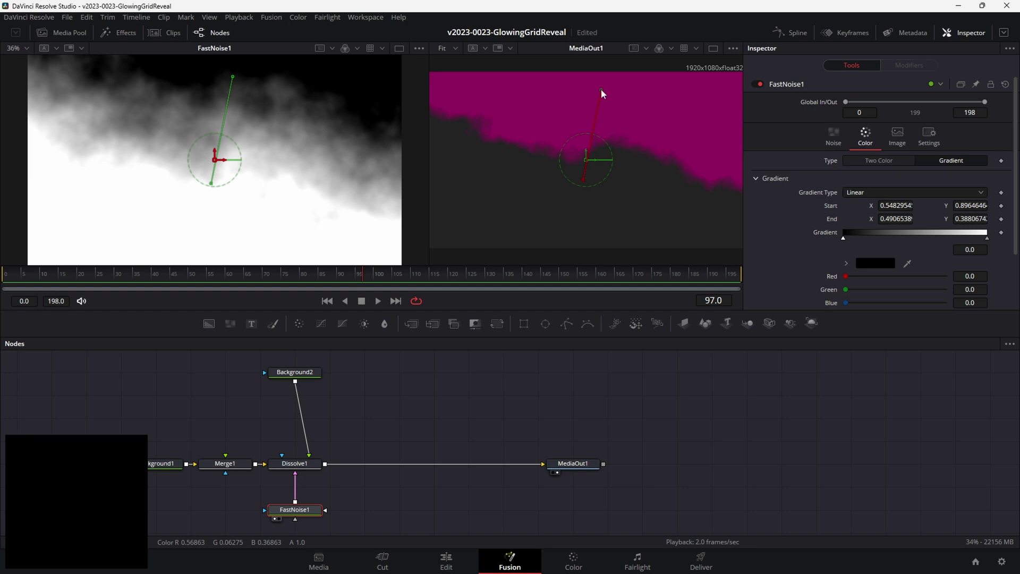
pyautogui.moveTo(601, 88); pyautogui.dragTo(580, 178)
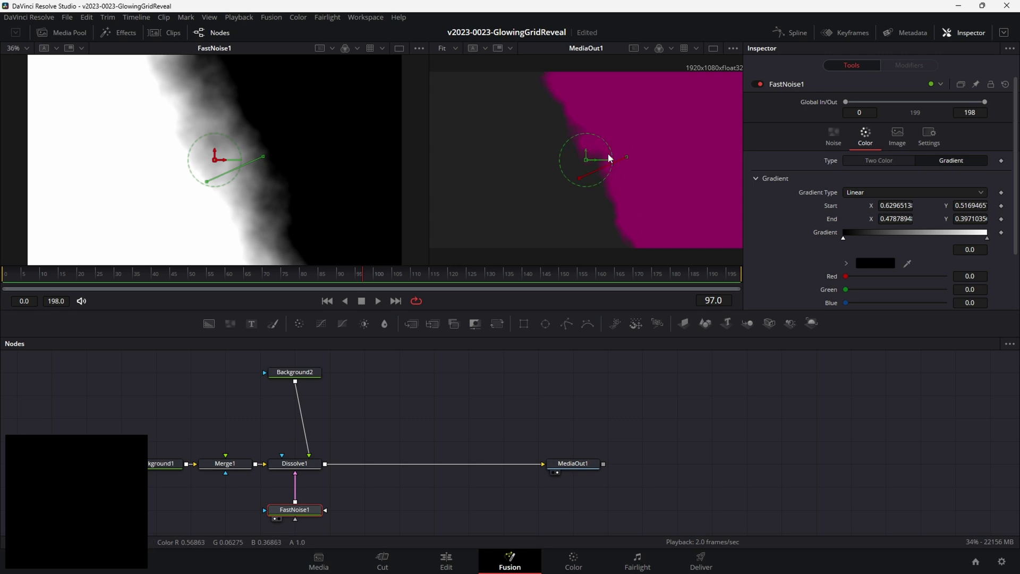
# Expand the Inspector to full height, set the gradient's Repeat to Ping-Pong and move its Start to about X 0.586, Y 0.493
pyautogui.scroll(-2, 882, 208)
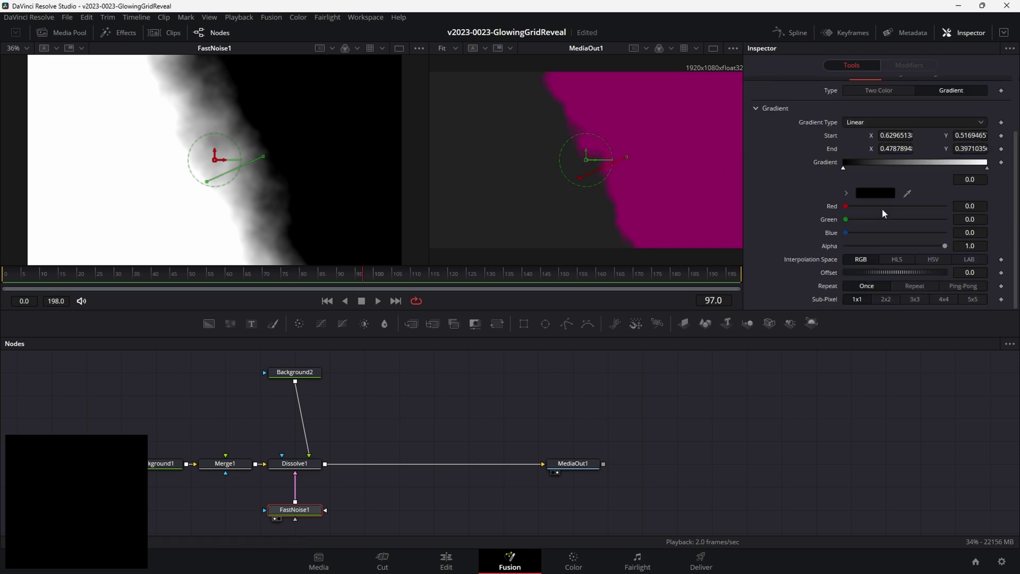
pyautogui.scroll(2, 882, 208)
pyautogui.click(1003, 33)
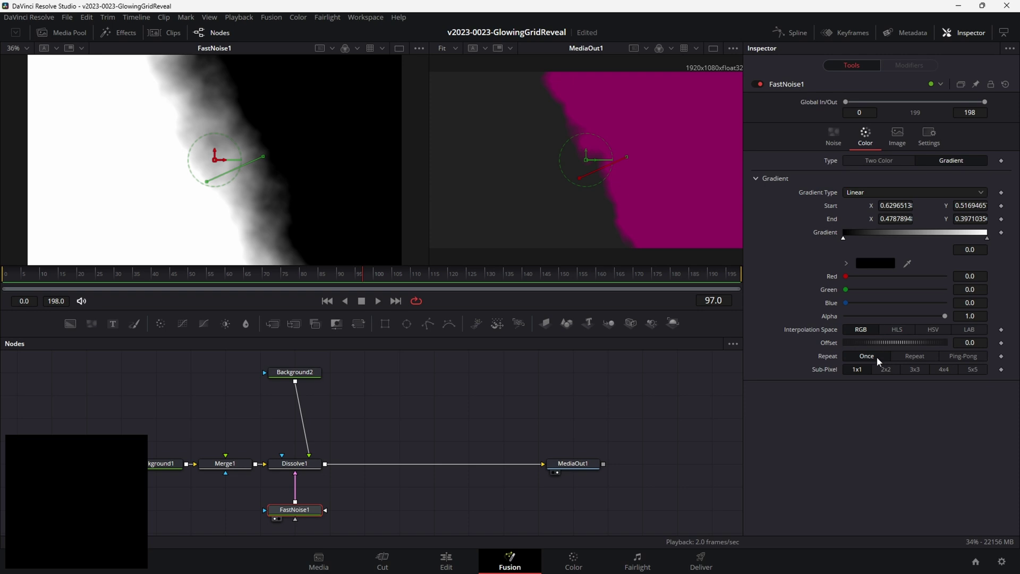
pyautogui.click(959, 357)
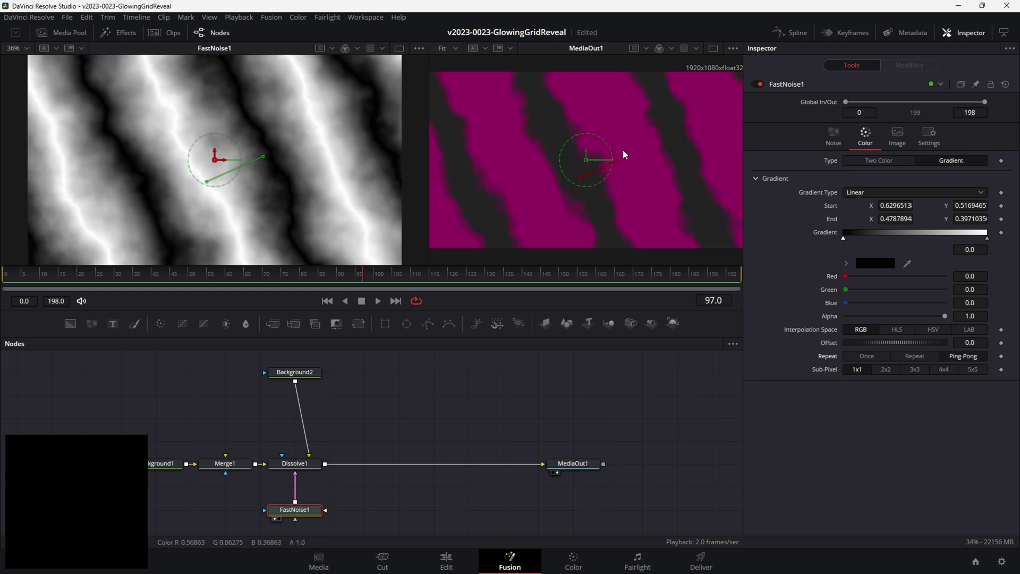
pyautogui.moveTo(627, 157); pyautogui.dragTo(609, 167)
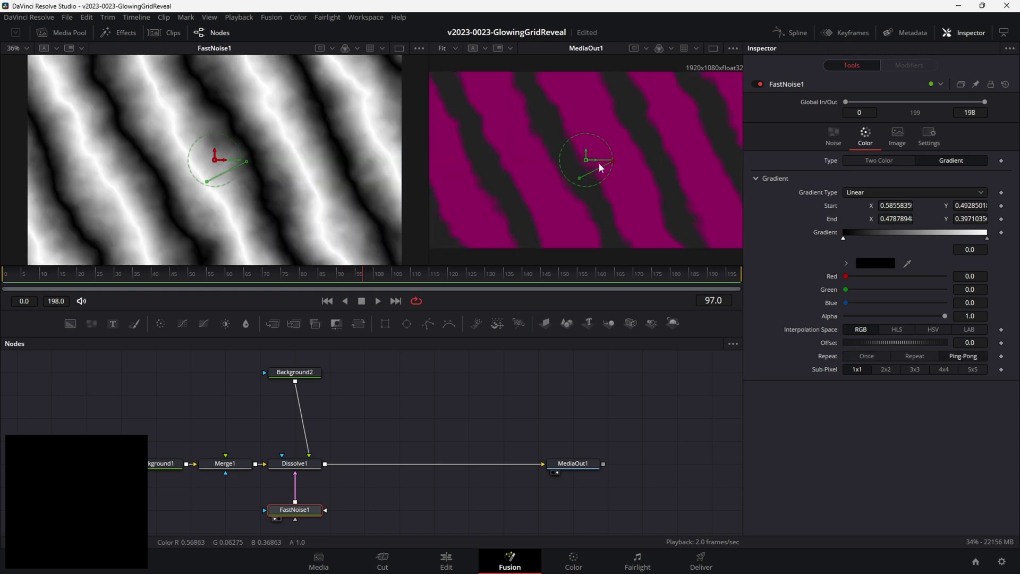
# Move Dissolve1's Background/Foreground to 0.406 and back up to check how the striped wipe behaves
pyautogui.click(299, 466)
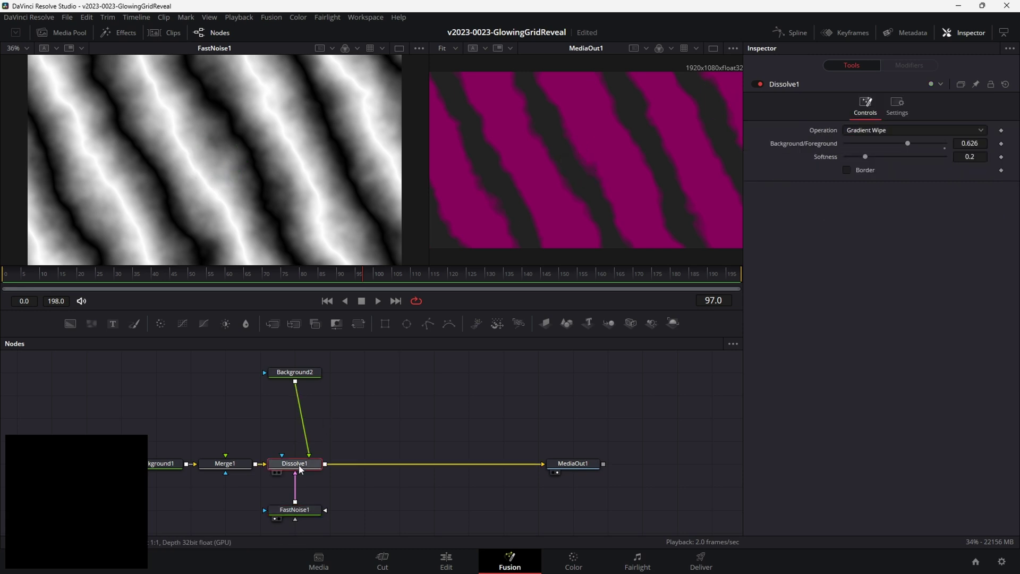
pyautogui.moveTo(909, 147)
pyautogui.mouseDown()
pyautogui.moveTo(845, 149)
pyautogui.moveTo(907, 148)
pyautogui.mouseUp()
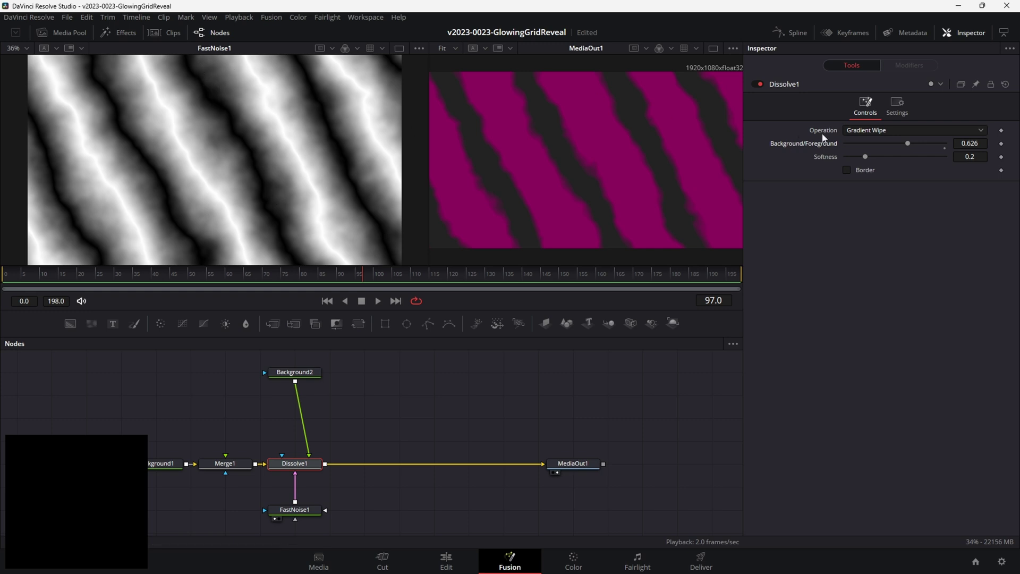
pyautogui.moveTo(908, 149); pyautogui.dragTo(885, 148)
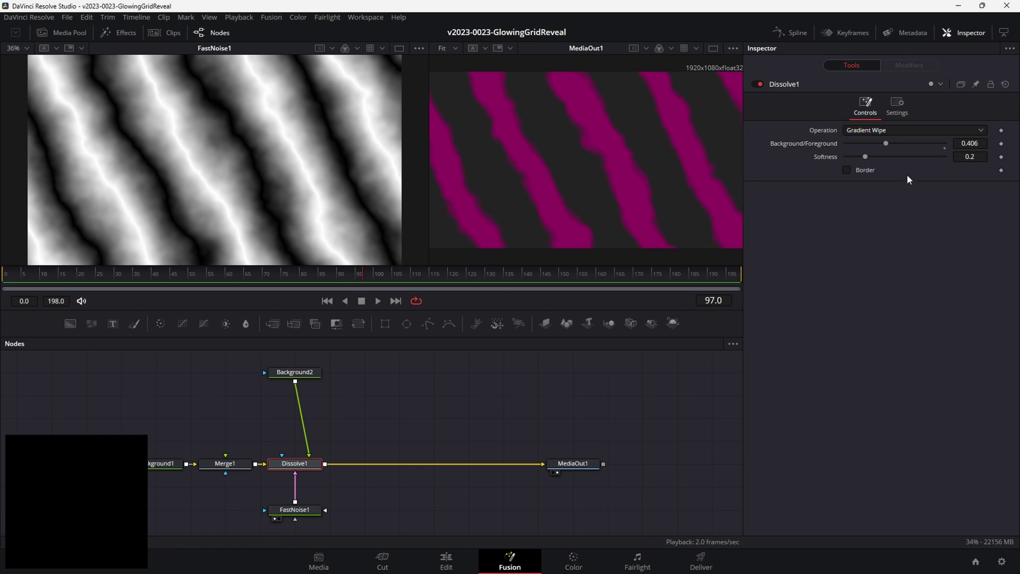
pyautogui.moveTo(886, 144); pyautogui.dragTo(908, 144)
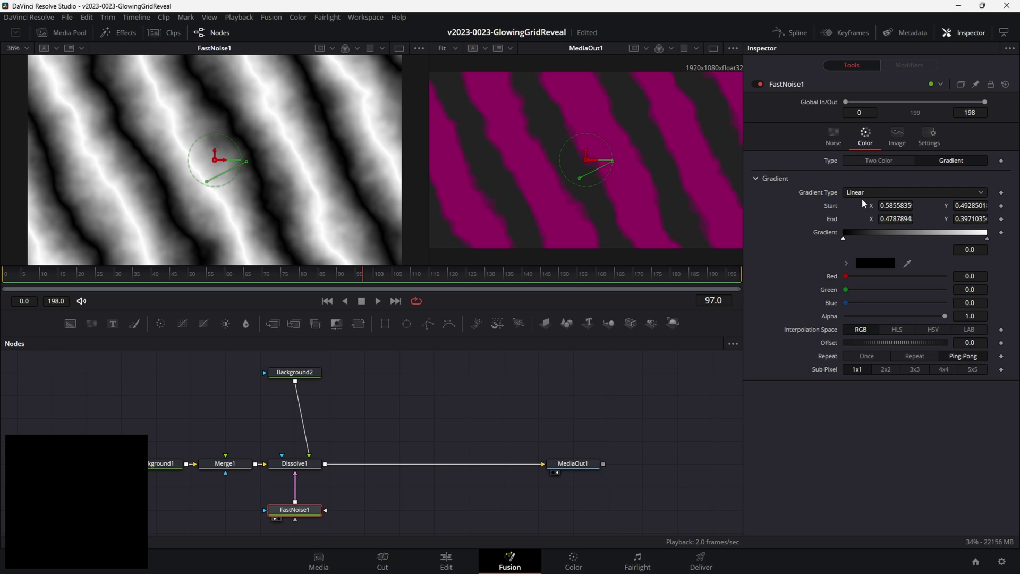
# Change FastNoise1's Gradient Type to Radial and move the gradient's End to about X 0.474, Y 0.301
pyautogui.click(878, 192)
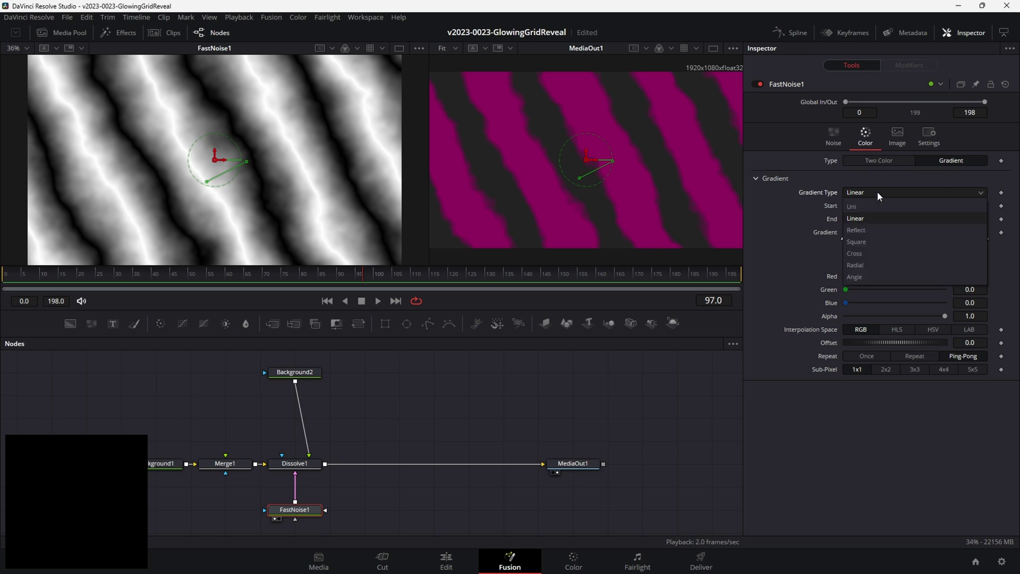
pyautogui.click(877, 191)
pyautogui.click(874, 193)
pyautogui.click(866, 265)
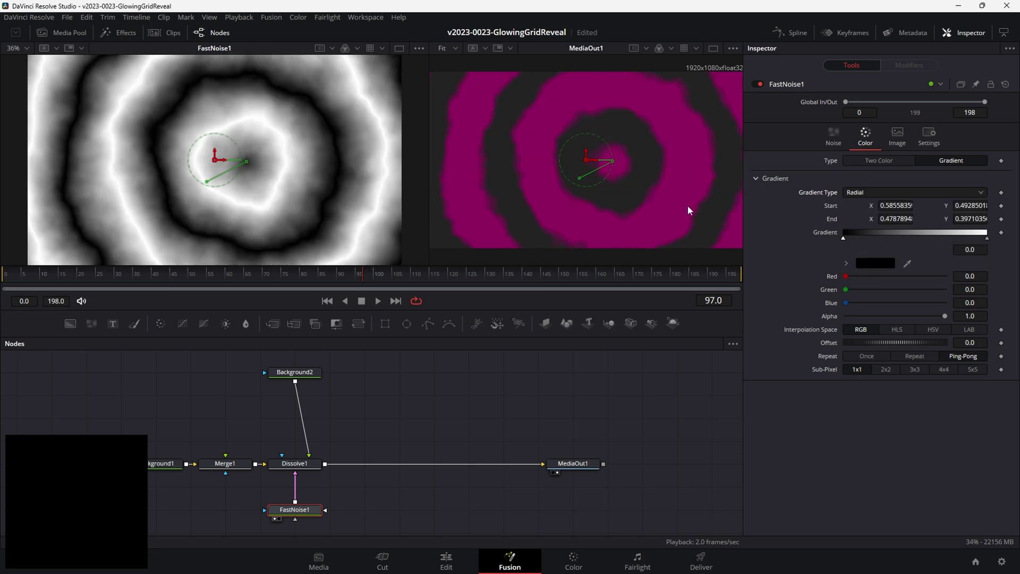
pyautogui.moveTo(580, 178)
pyautogui.mouseDown()
pyautogui.moveTo(559, 199)
pyautogui.moveTo(588, 183)
pyautogui.moveTo(579, 198)
pyautogui.mouseUp()
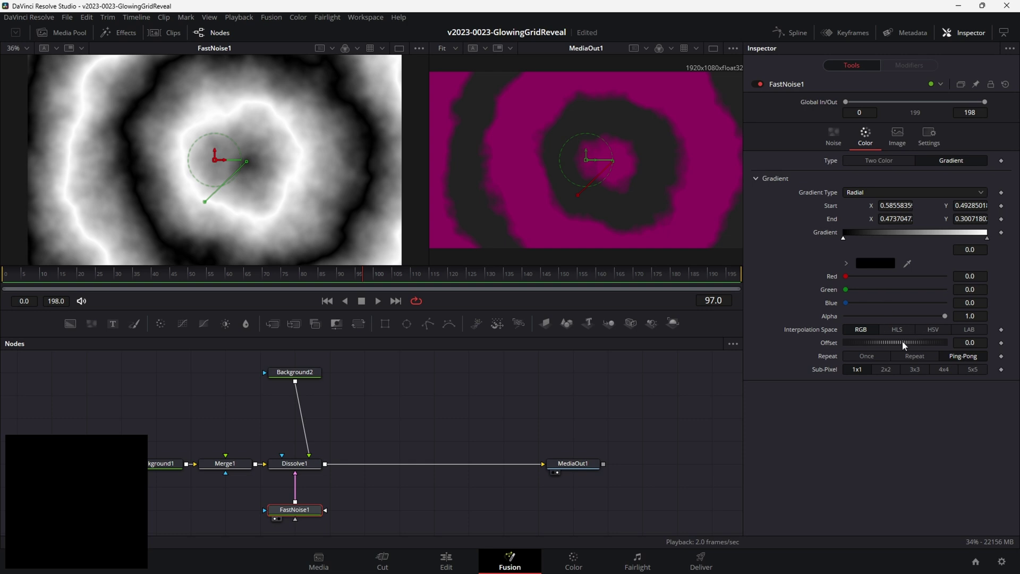
# Set the radial gradient's Repeat to Once and stretch its End out to the image's lower-left corner
pyautogui.click(874, 356)
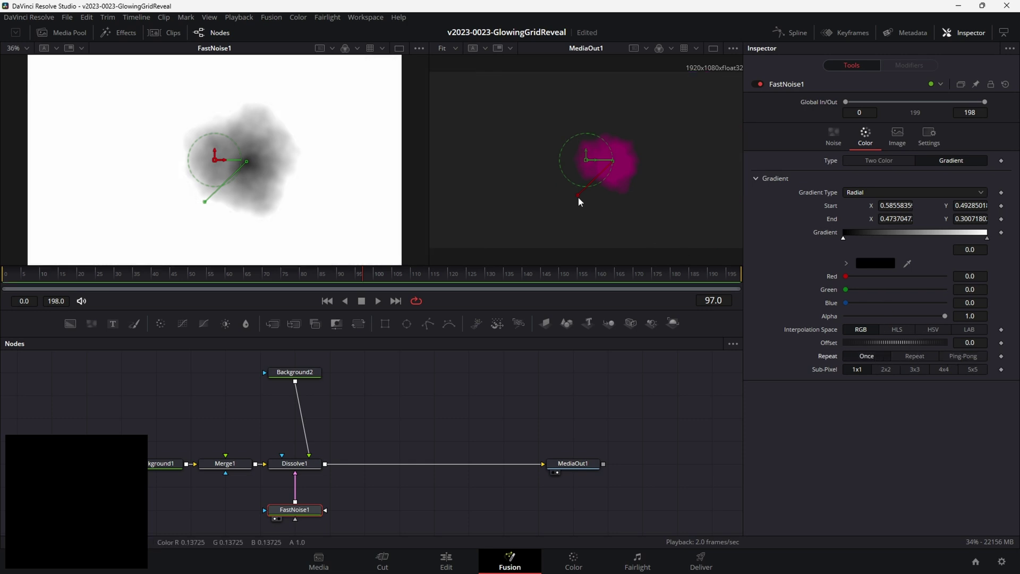
pyautogui.scroll(-2, 608, 186)
pyautogui.moveTo(576, 166); pyautogui.dragTo(451, 217)
# Soften FastNoise1's noise by setting Contrast to 0.59, Detail to 2.78 and Scale to 3.53
pyautogui.click(833, 136)
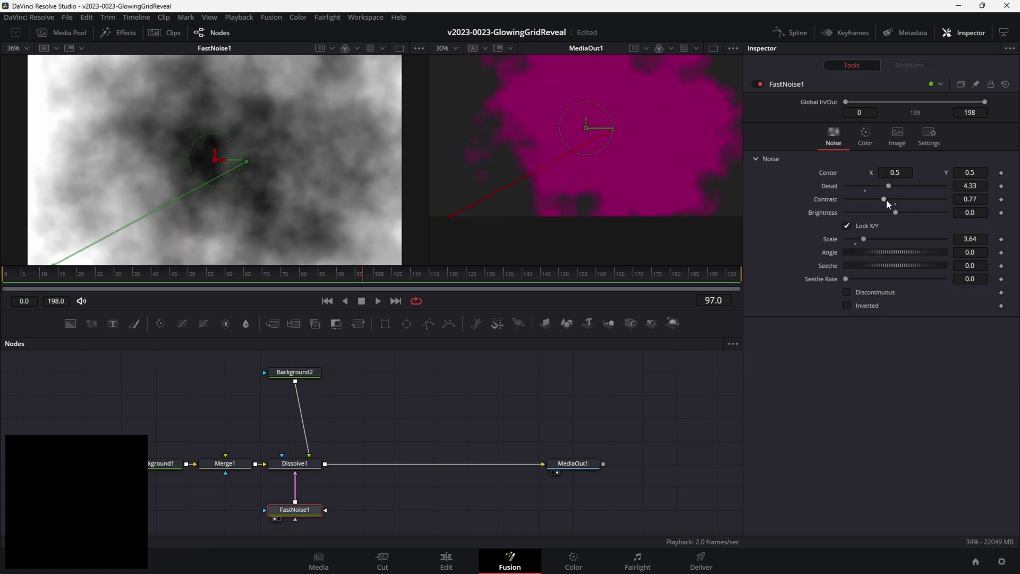
pyautogui.moveTo(878, 198); pyautogui.dragTo(871, 197)
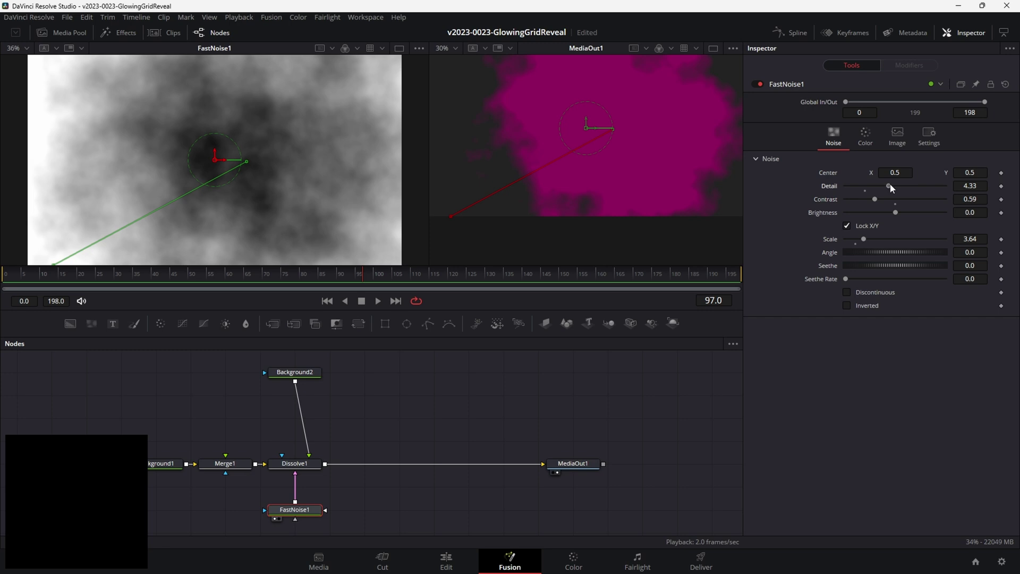
pyautogui.moveTo(874, 241); pyautogui.dragTo(866, 241)
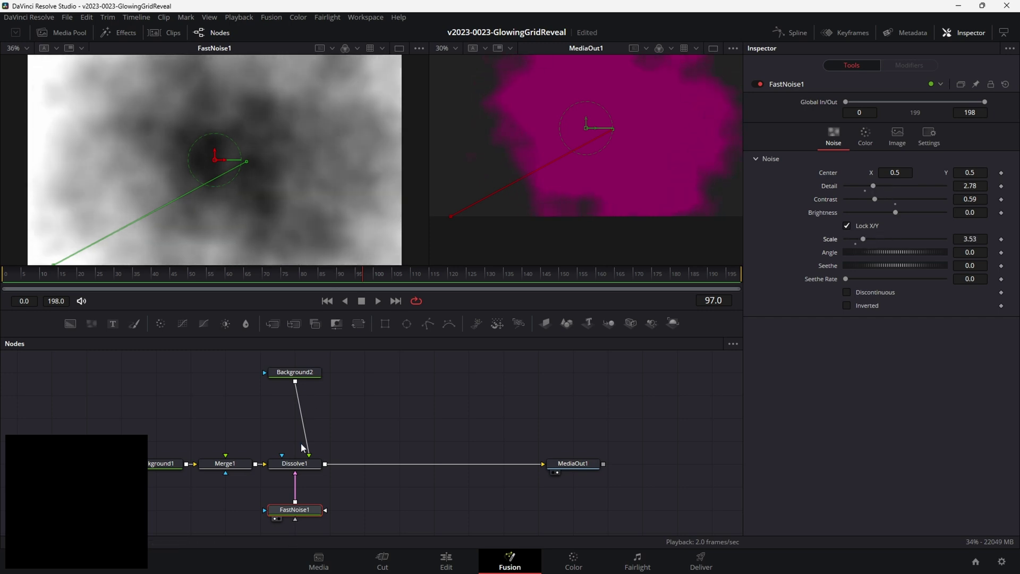
# Adjust Dissolve1's Background/Foreground to 0.471 to test the radial wipe, and show MediaOut1 in a single viewer
pyautogui.click(296, 463)
pyautogui.moveTo(902, 146)
pyautogui.mouseDown()
pyautogui.moveTo(845, 147)
pyautogui.moveTo(920, 145)
pyautogui.mouseUp()
pyautogui.moveTo(421, 209); pyautogui.dragTo(244, 180)
pyautogui.click(713, 50)
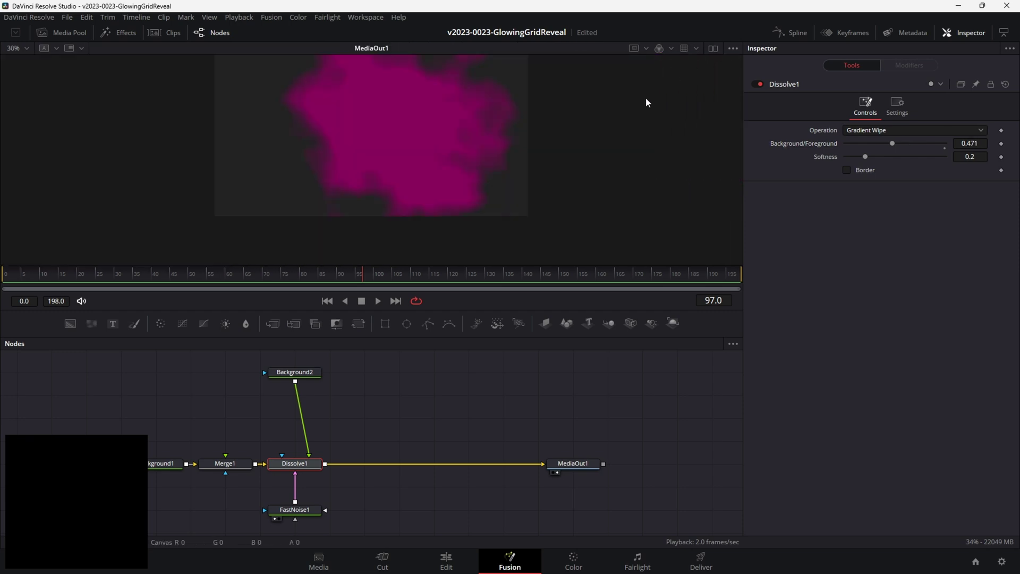
# Add a Mosaic Blur node fed by Dissolve1's output and set its Pixel Frequency to 33.3
pyautogui.moveTo(448, 309); pyautogui.dragTo(445, 381)
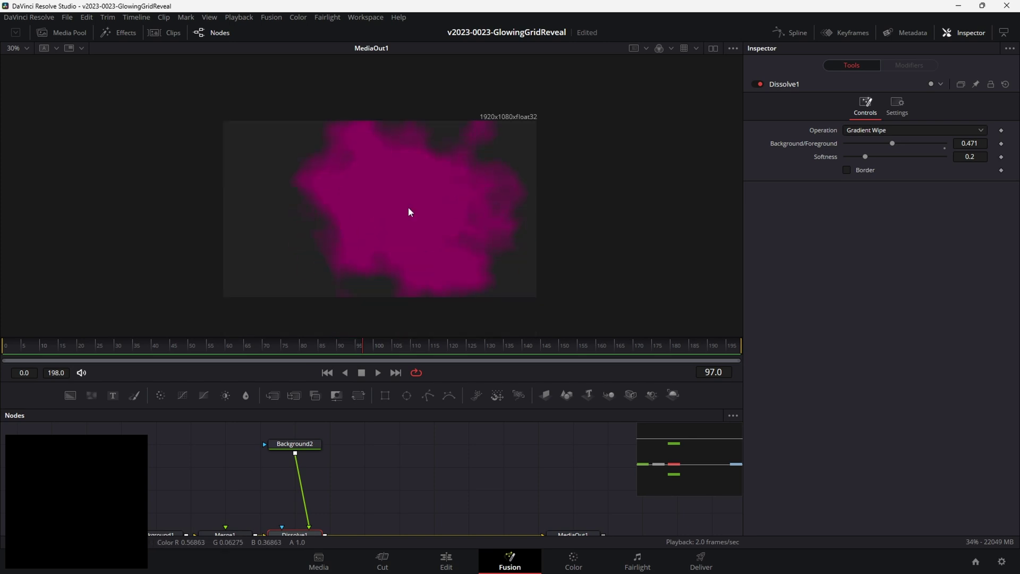
pyautogui.scroll(3, 409, 211)
pyautogui.scroll(-2, 409, 212)
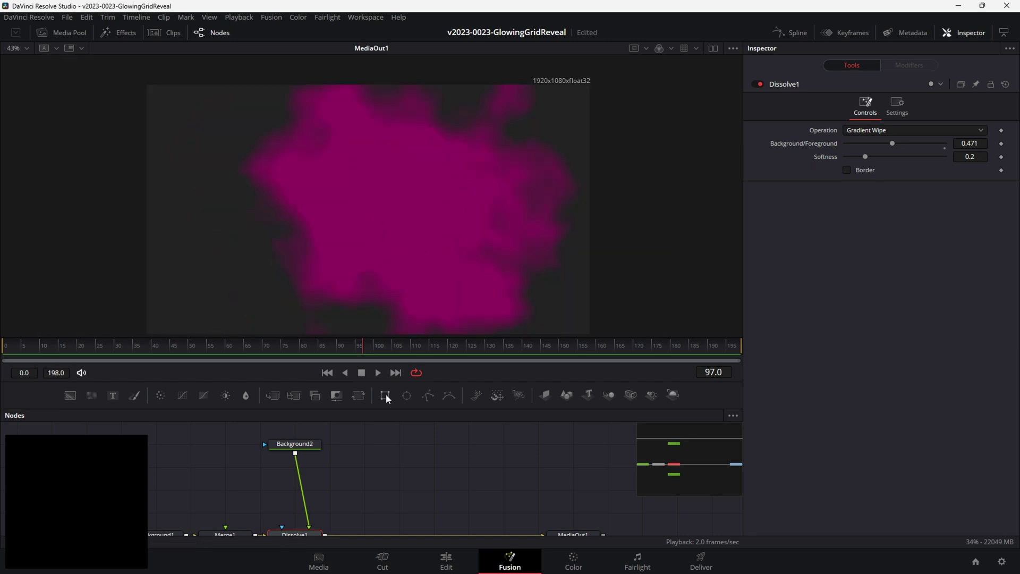
pyautogui.click(392, 432)
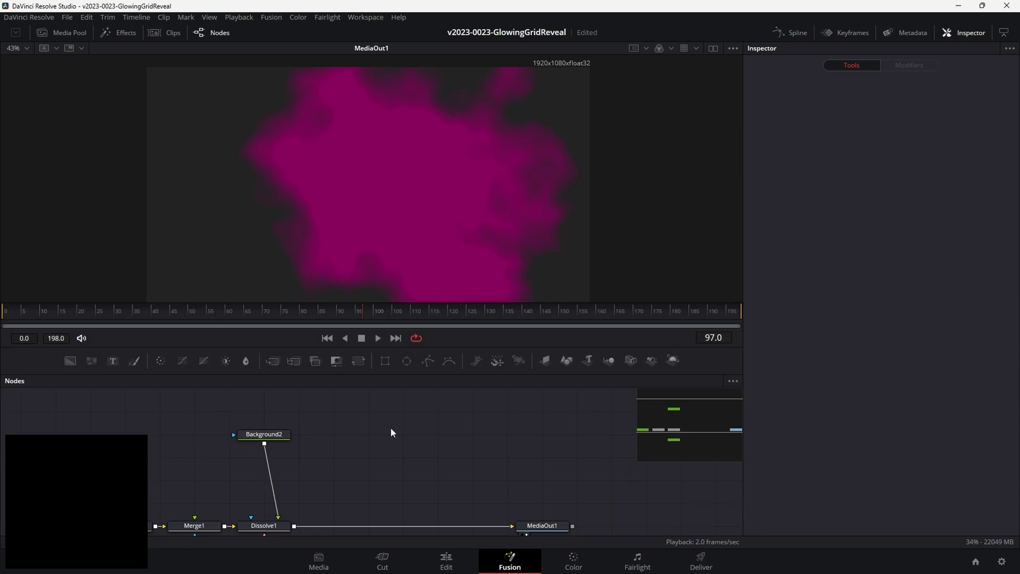
pyautogui.hotkey('shift', 'space')
pyautogui.write('m')
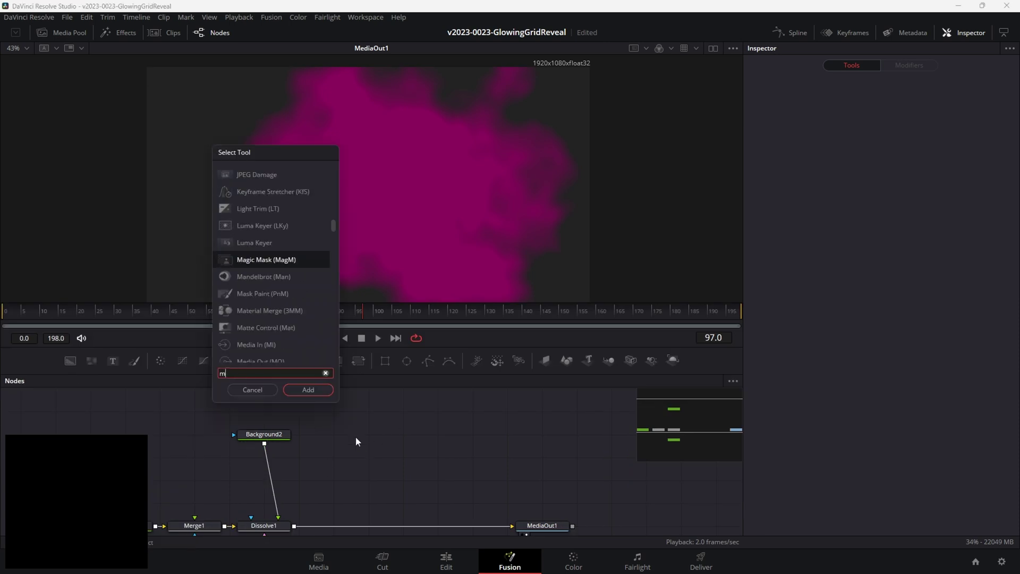
pyautogui.write('osaic')
pyautogui.press('Return')
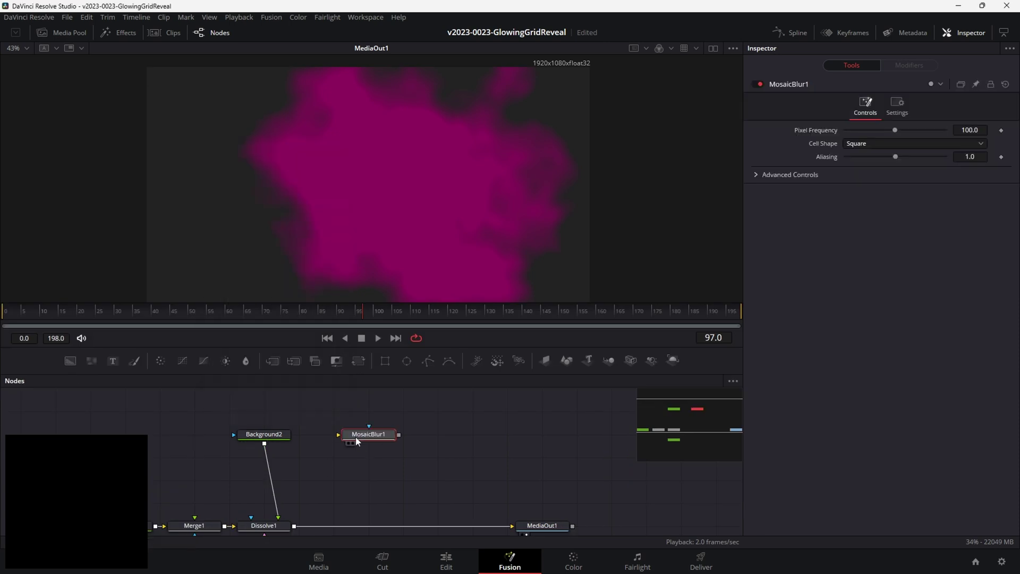
pyautogui.moveTo(294, 526); pyautogui.dragTo(376, 438)
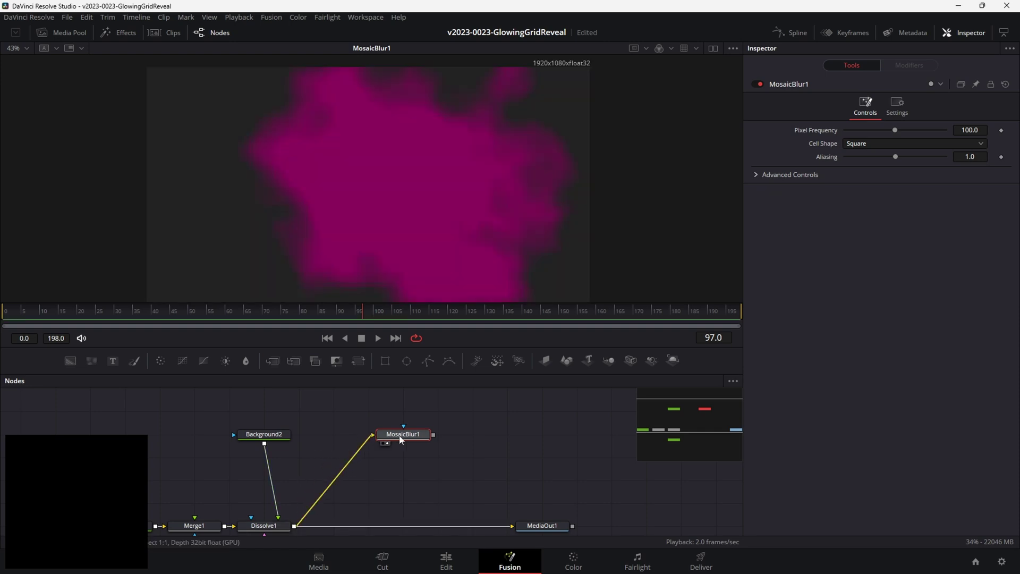
pyautogui.moveTo(895, 131); pyautogui.dragTo(886, 132)
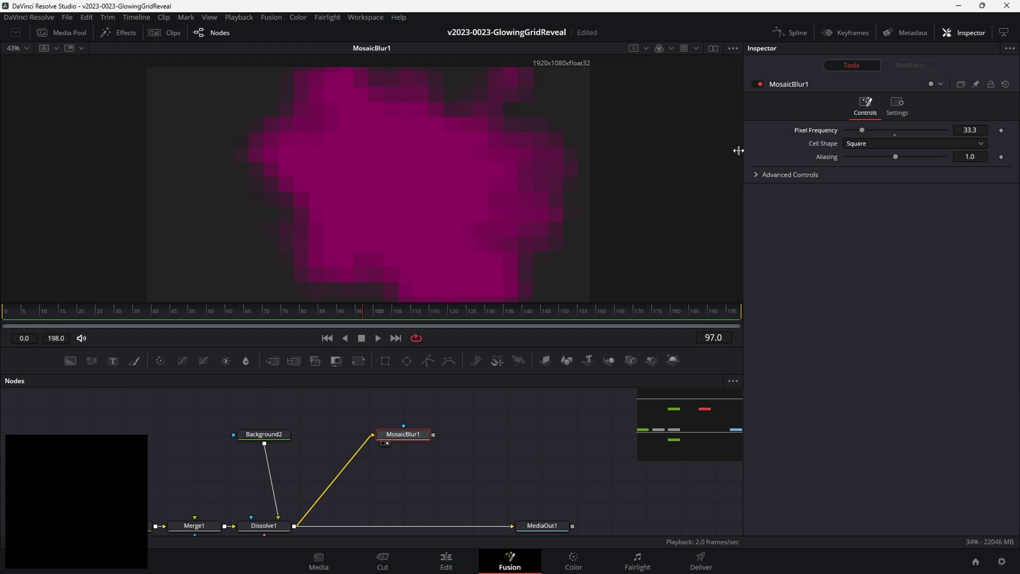
# Paste a copy of Background1 into the node graph and place it below and beside FastNoise1
pyautogui.moveTo(389, 445); pyautogui.dragTo(327, 425)
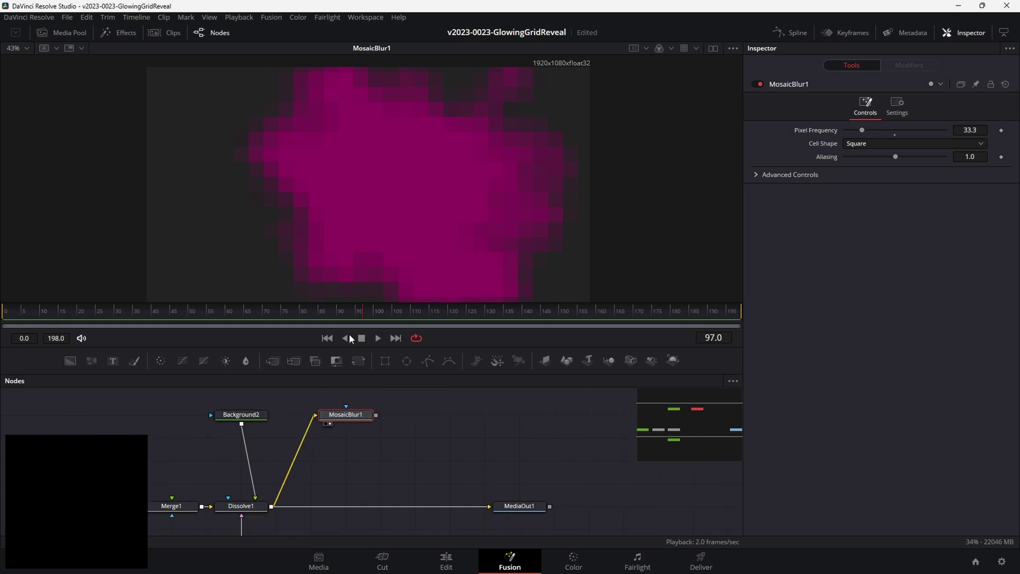
pyautogui.scroll(-3, 342, 441)
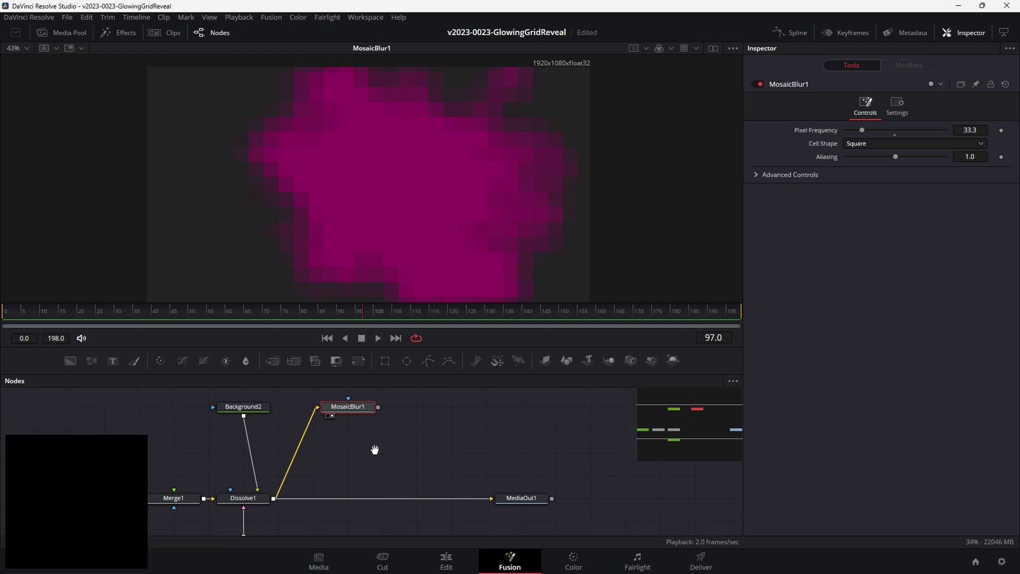
pyautogui.click(144, 460)
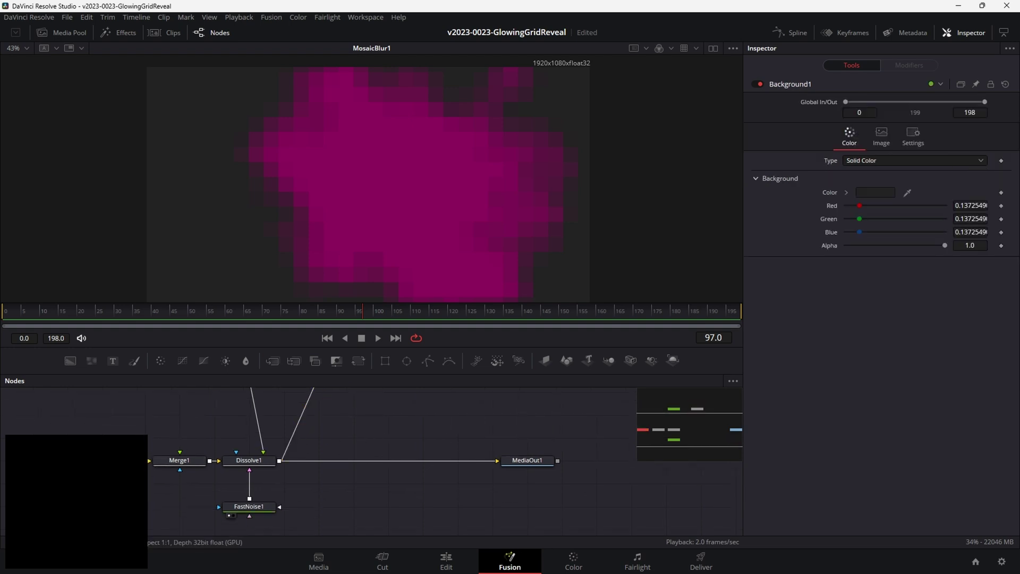
pyautogui.hotkey('ctrl', 'v')
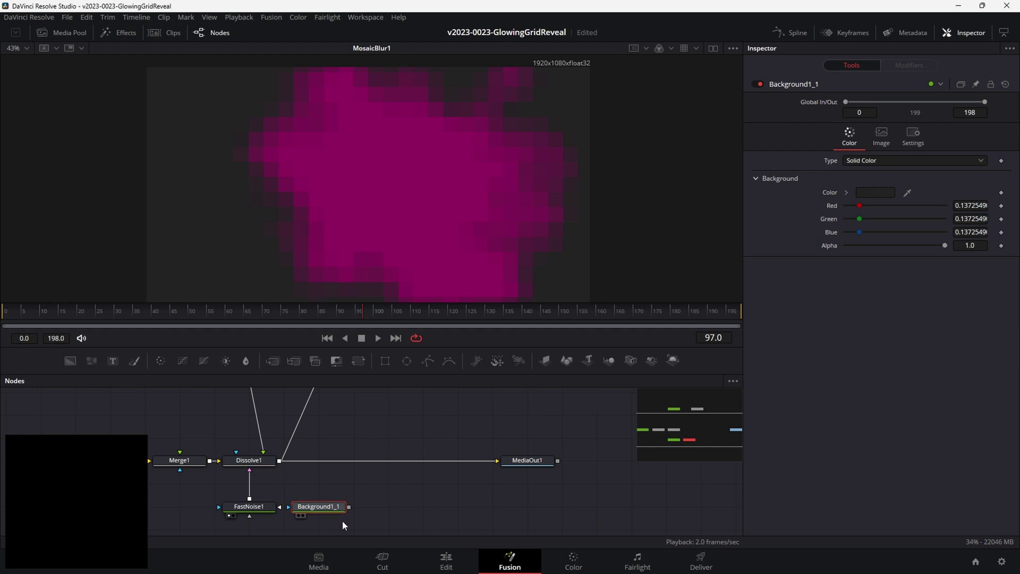
pyautogui.moveTo(340, 507); pyautogui.dragTo(335, 527)
# Make Background1 transparent black by setting Alpha and all color channels to 0.0, and disconnect Dissolve1 from MediaOut1
pyautogui.click(148, 460)
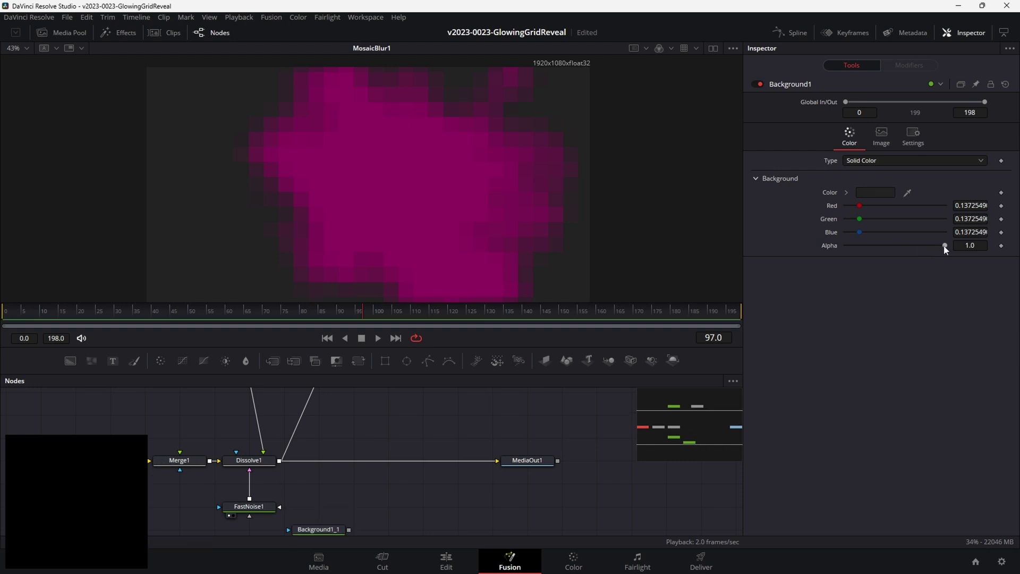
pyautogui.moveTo(945, 246); pyautogui.dragTo(828, 245)
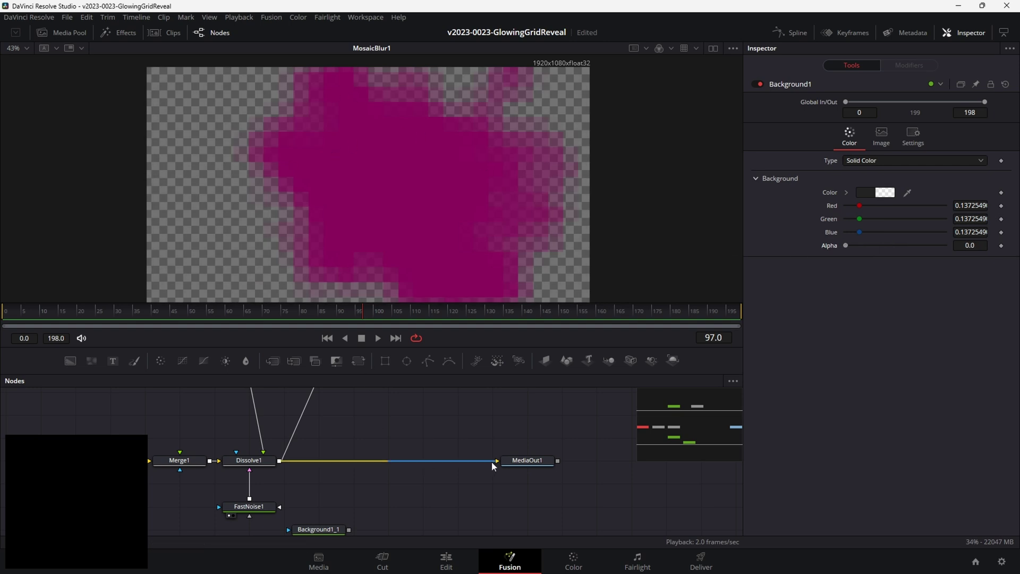
pyautogui.moveTo(492, 461); pyautogui.dragTo(438, 462)
pyautogui.moveTo(859, 206); pyautogui.dragTo(823, 205)
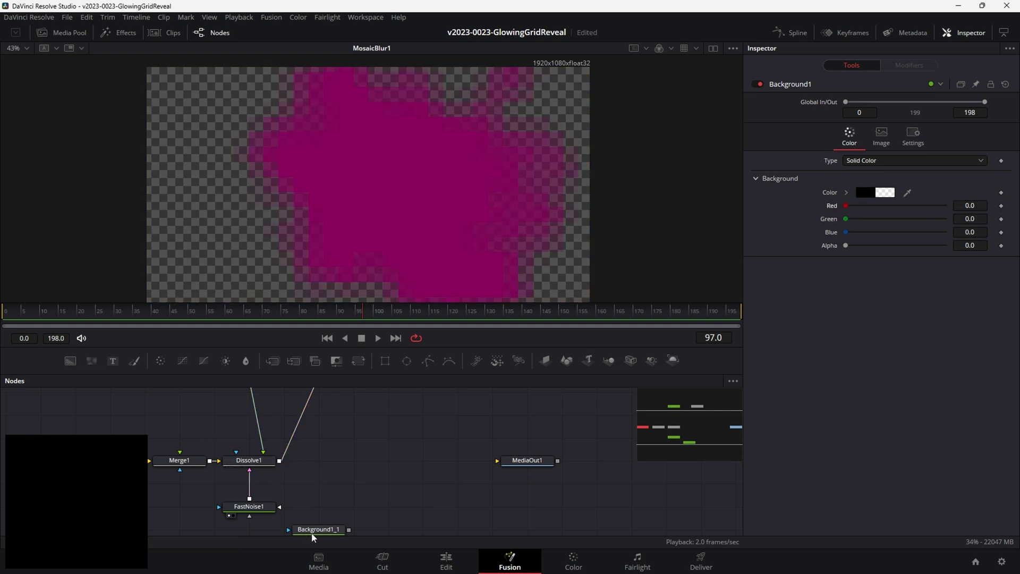
# Merge Dissolve1's output over Background1_1 and connect the new merge to MediaOut1
pyautogui.moveTo(317, 530); pyautogui.dragTo(422, 530)
pyautogui.moveTo(280, 461); pyautogui.dragTo(453, 530)
pyautogui.moveTo(522, 511); pyautogui.dragTo(603, 489)
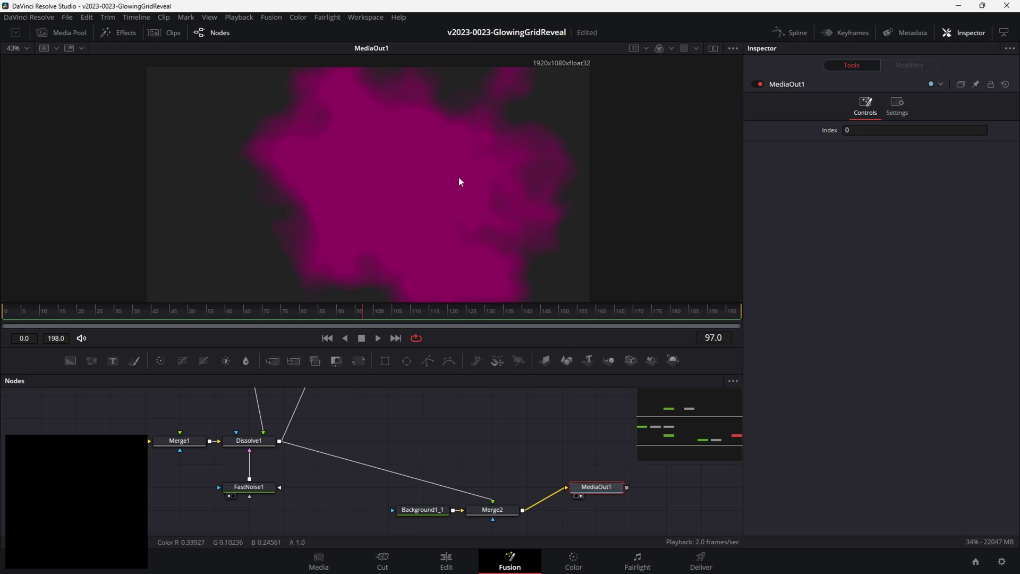
# Add the JustBorder effect from the Edit effects templates and connect MosaicBlur1's output to it
pyautogui.scroll(3, 419, 463)
pyautogui.click(365, 422)
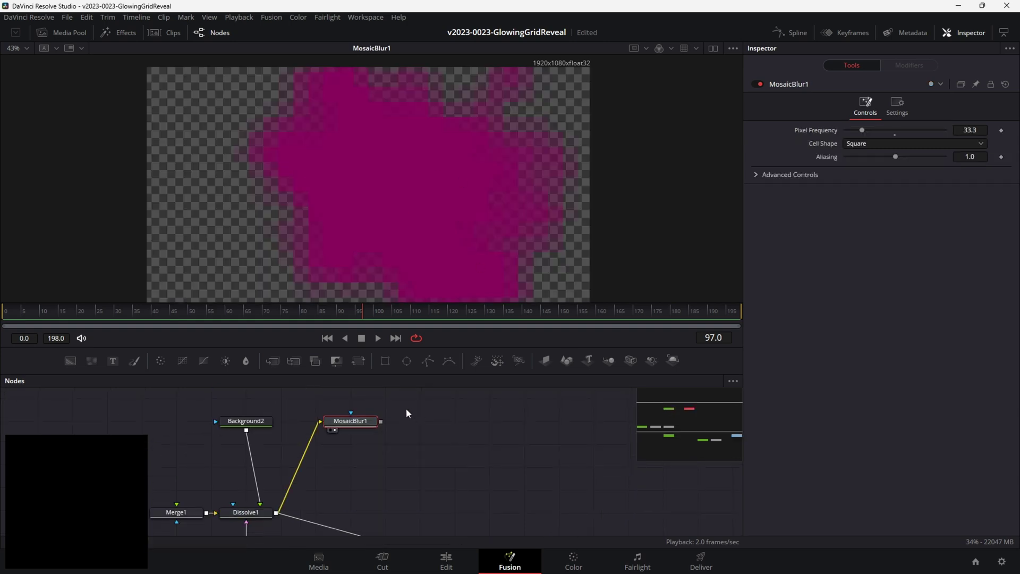
pyautogui.click(125, 33)
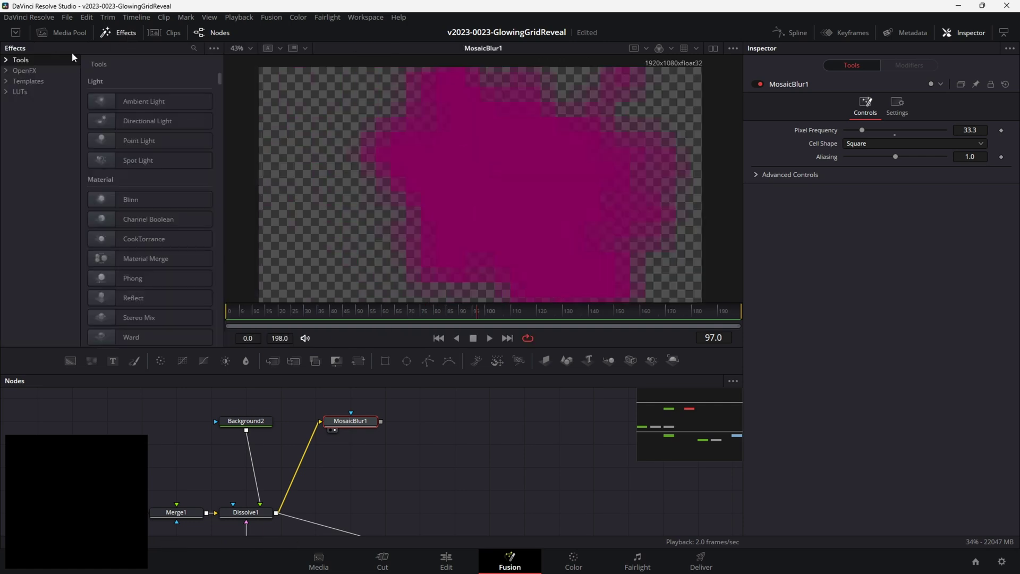
pyautogui.click(7, 82)
pyautogui.click(17, 91)
pyautogui.click(27, 102)
pyautogui.click(59, 113)
pyautogui.moveTo(97, 97); pyautogui.dragTo(129, 108)
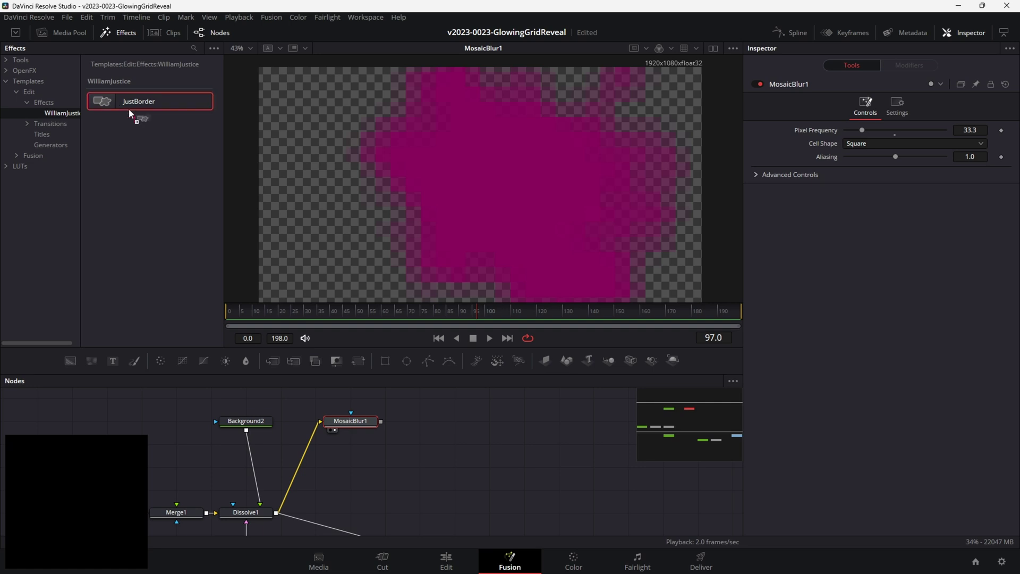
pyautogui.moveTo(447, 421); pyautogui.dragTo(447, 421)
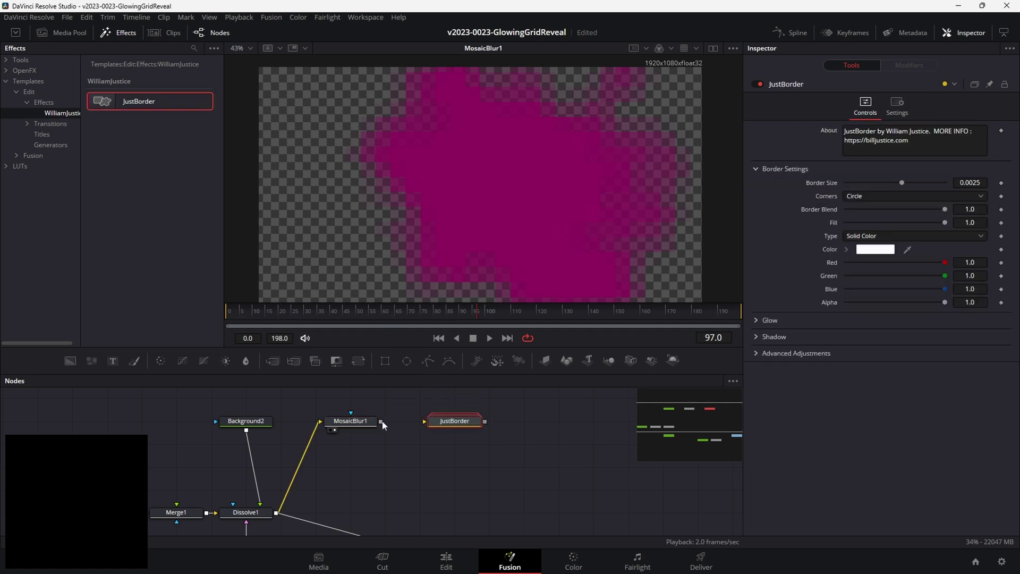
pyautogui.moveTo(381, 421); pyautogui.dragTo(438, 424)
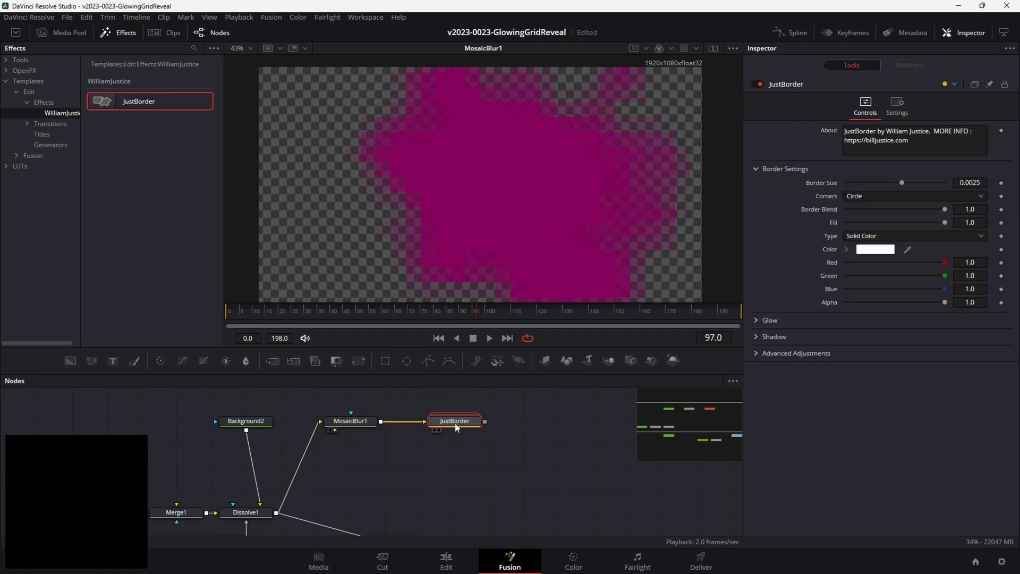
# Show JustBorder in the viewer and set its Border Size to 0.0032 and Fill to 0.0
pyautogui.press('1')
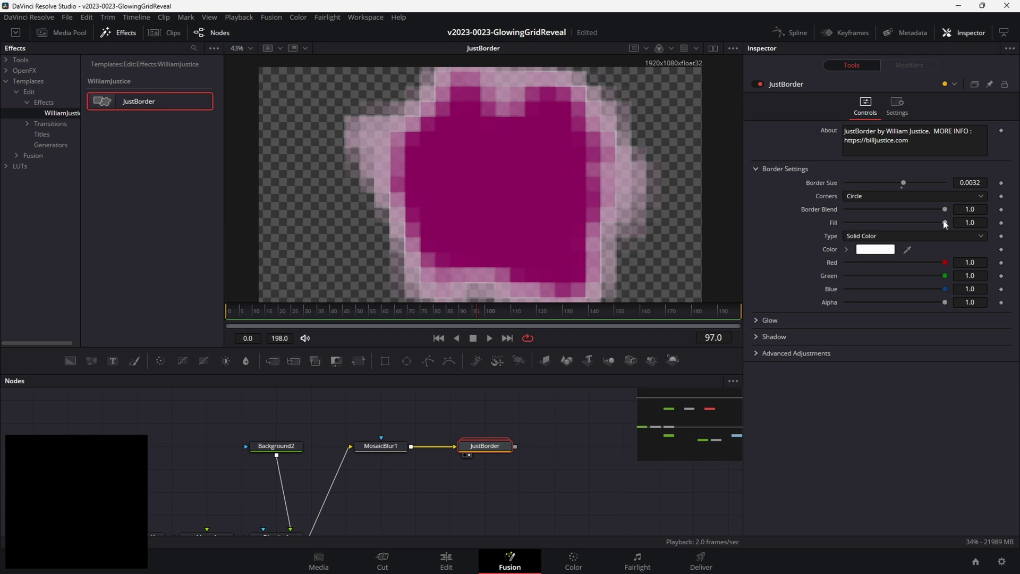
pyautogui.moveTo(929, 219); pyautogui.dragTo(845, 222)
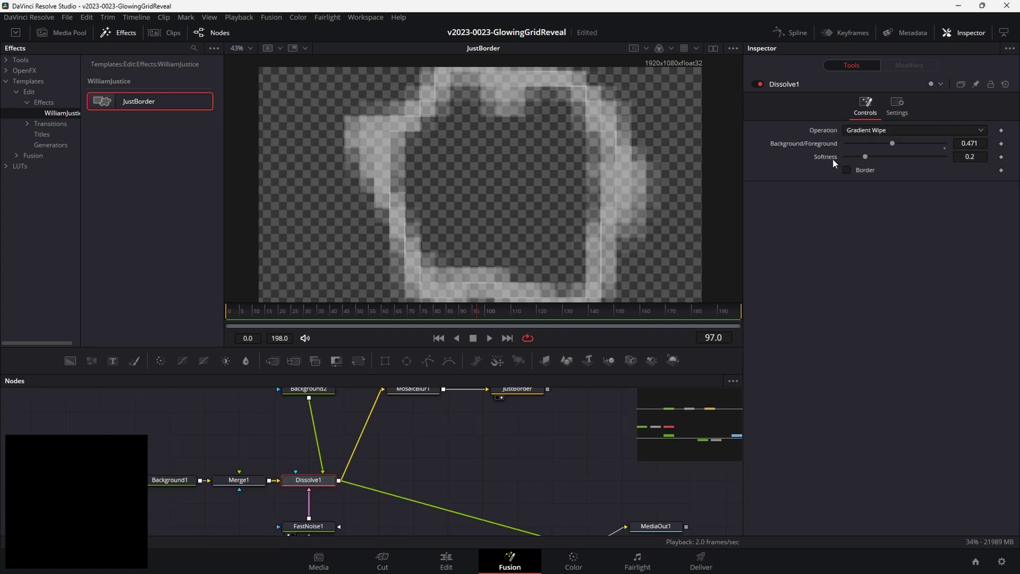
# Set Dissolve1's Softness to 0.0 and lower its Background/Foreground to shrink the revealed shape, checking the result on JustBorder
pyautogui.press('1')
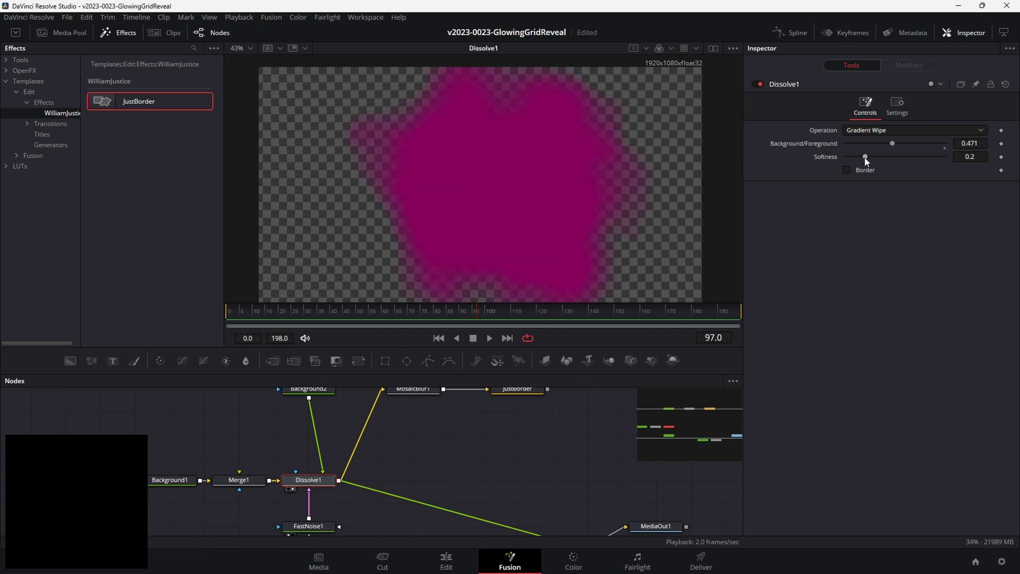
pyautogui.moveTo(865, 157); pyautogui.dragTo(849, 157)
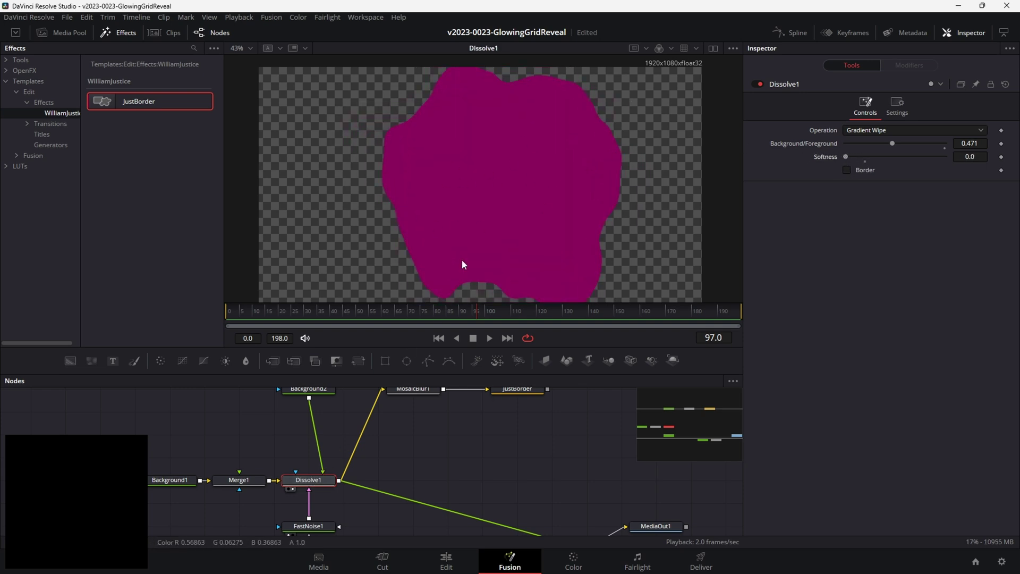
pyautogui.click(369, 431)
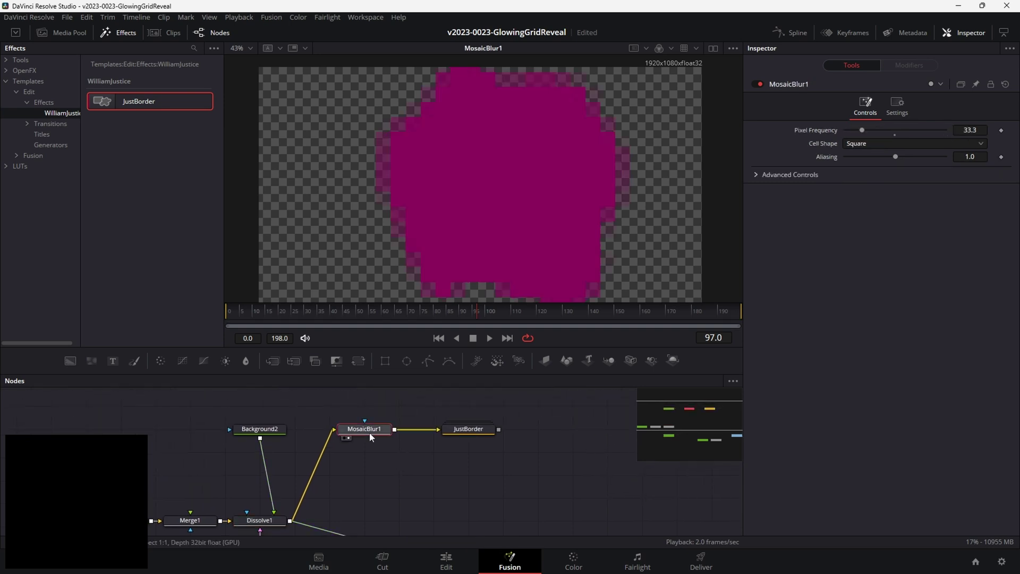
pyautogui.click(468, 429)
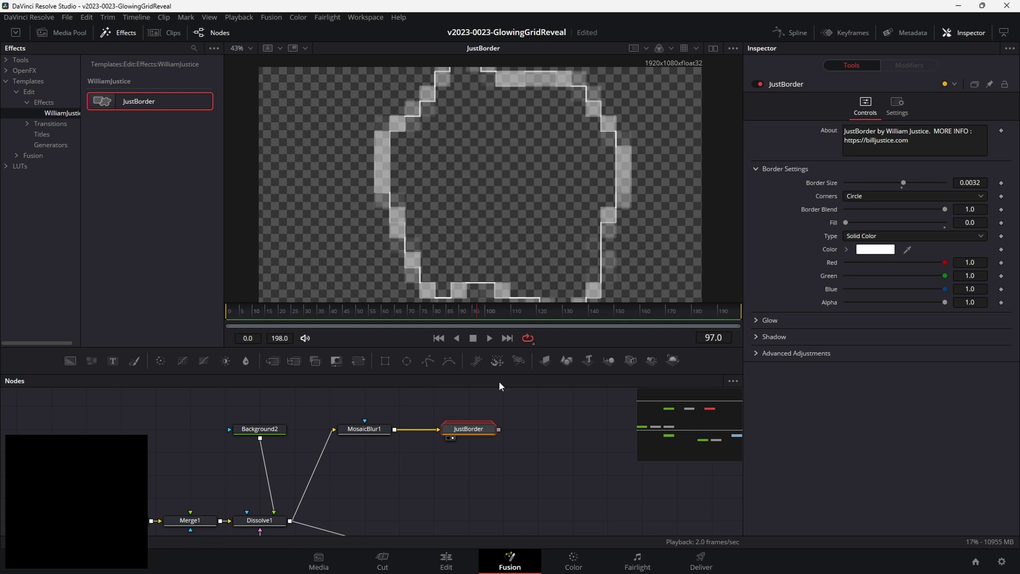
pyautogui.click(260, 520)
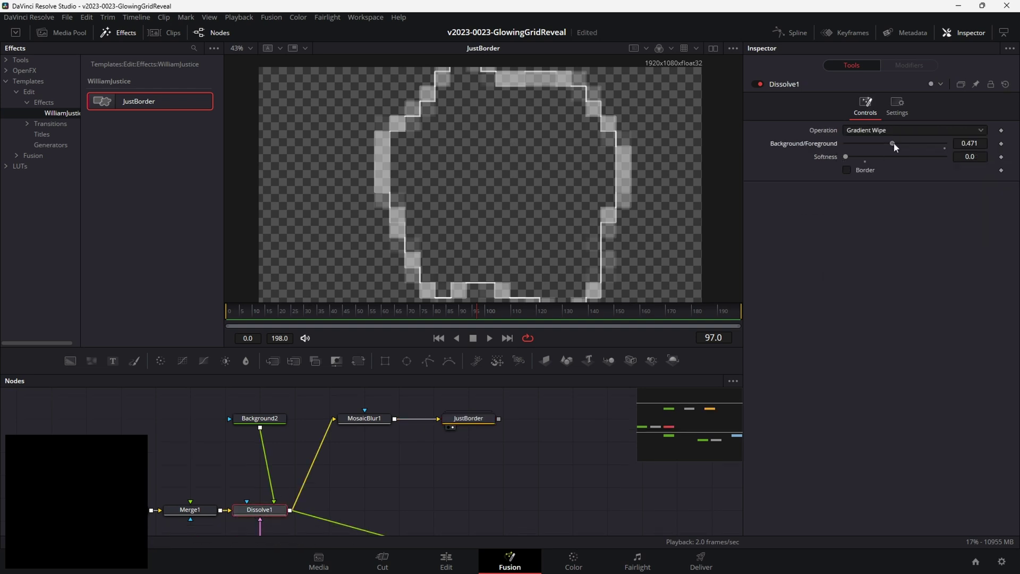
pyautogui.moveTo(895, 147); pyautogui.dragTo(864, 135)
# Set MosaicBlur1's Pixel Frequency to 28.0 and JustBorder's Border Size to 0.0065
pyautogui.click(364, 418)
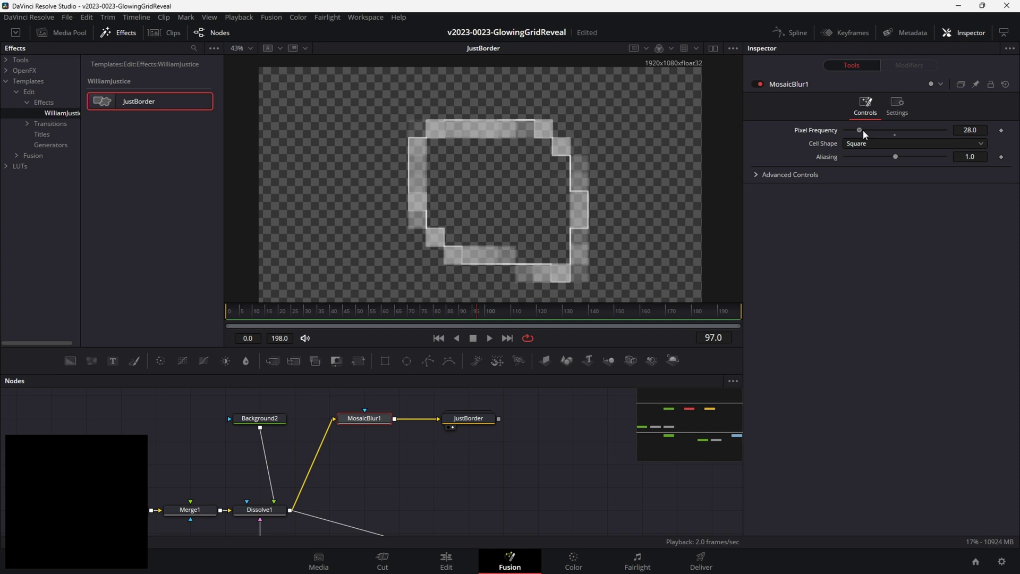
pyautogui.click(458, 420)
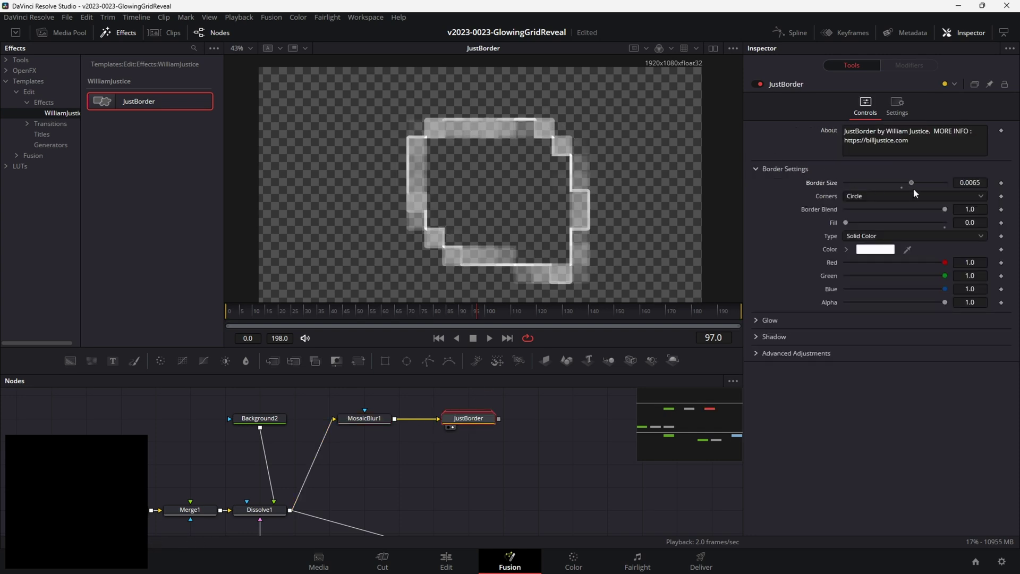
# Try the Hexagon and Triangle cell shapes on MosaicBlur1, and return the Cell Shape to Square
pyautogui.click(365, 418)
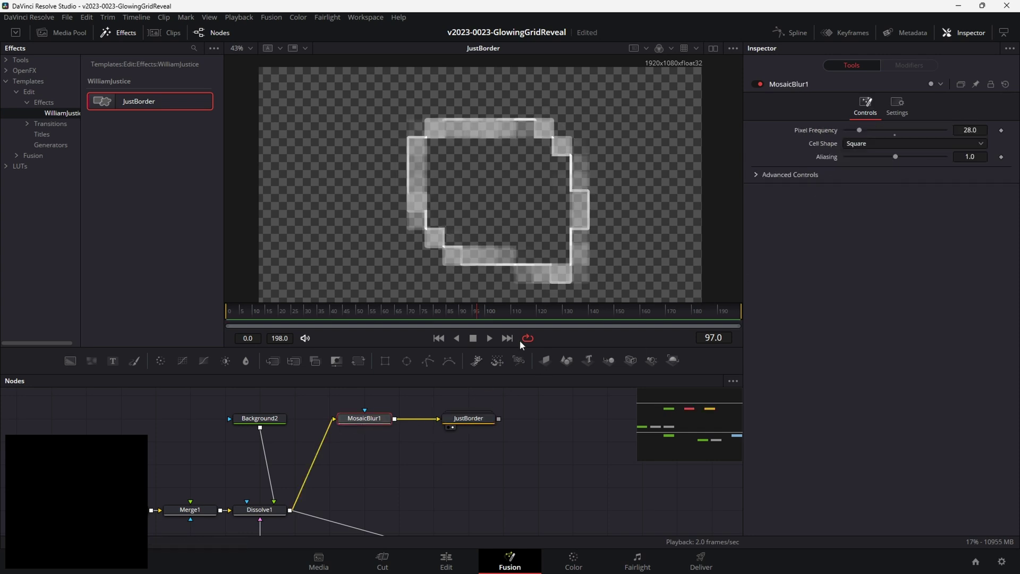
pyautogui.click(883, 145)
pyautogui.click(877, 169)
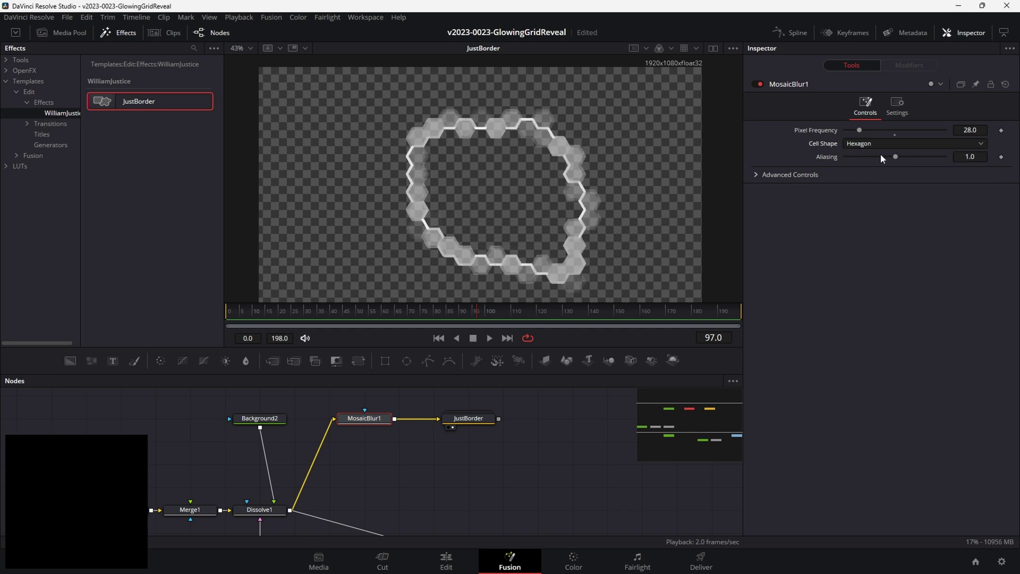
pyautogui.click(883, 146)
pyautogui.click(879, 181)
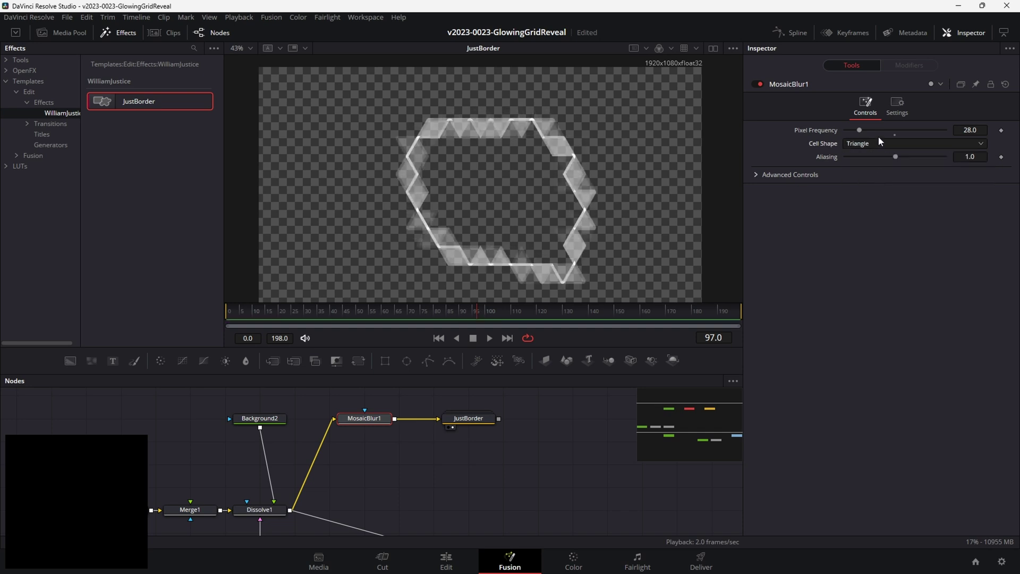
pyautogui.click(880, 146)
pyautogui.click(856, 157)
# Merge JustBorder's output over the composite between Merge2 and MediaOut1
pyautogui.click(444, 403)
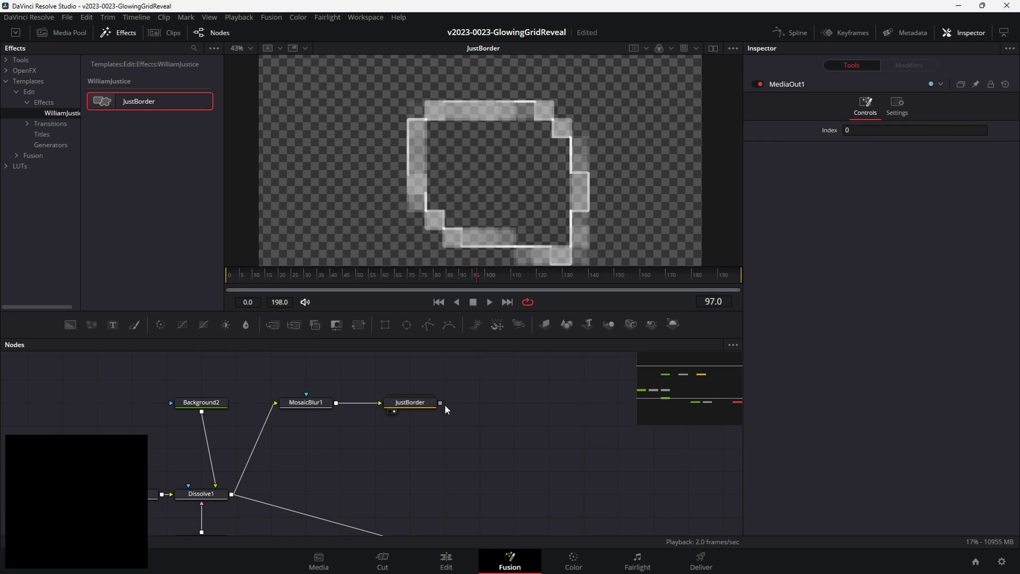
pyautogui.moveTo(441, 403); pyautogui.dragTo(478, 524)
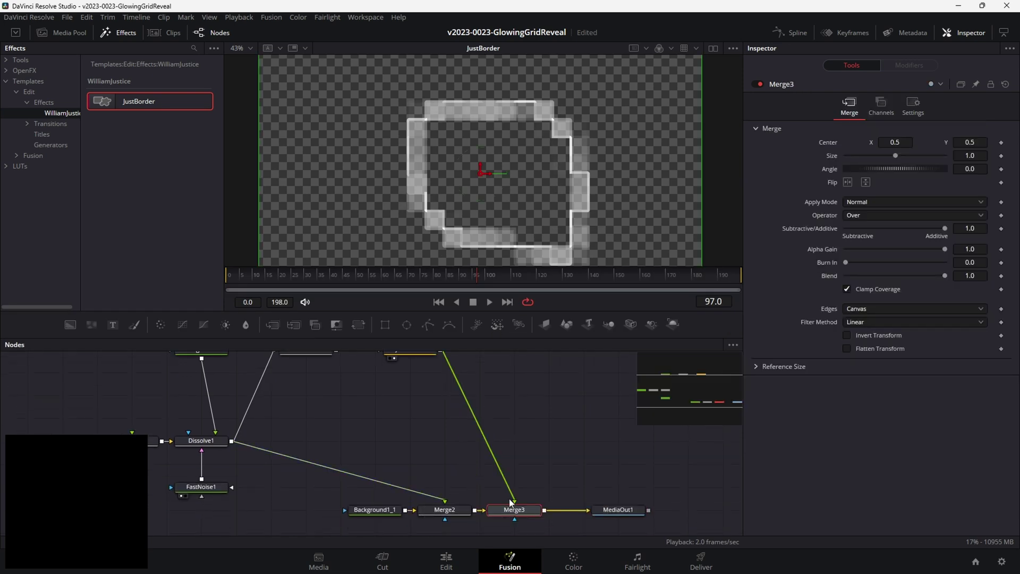
# Show MediaOut1 in the viewer and adjust Dissolve1's Background/Foreground to 0.332 to test the bordered wipe
pyautogui.click(616, 513)
pyautogui.press('1')
pyautogui.click(201, 440)
pyautogui.moveTo(876, 145)
pyautogui.mouseDown()
pyautogui.moveTo(840, 141)
pyautogui.moveTo(931, 145)
pyautogui.moveTo(863, 145)
pyautogui.moveTo(879, 145)
pyautogui.mouseUp()
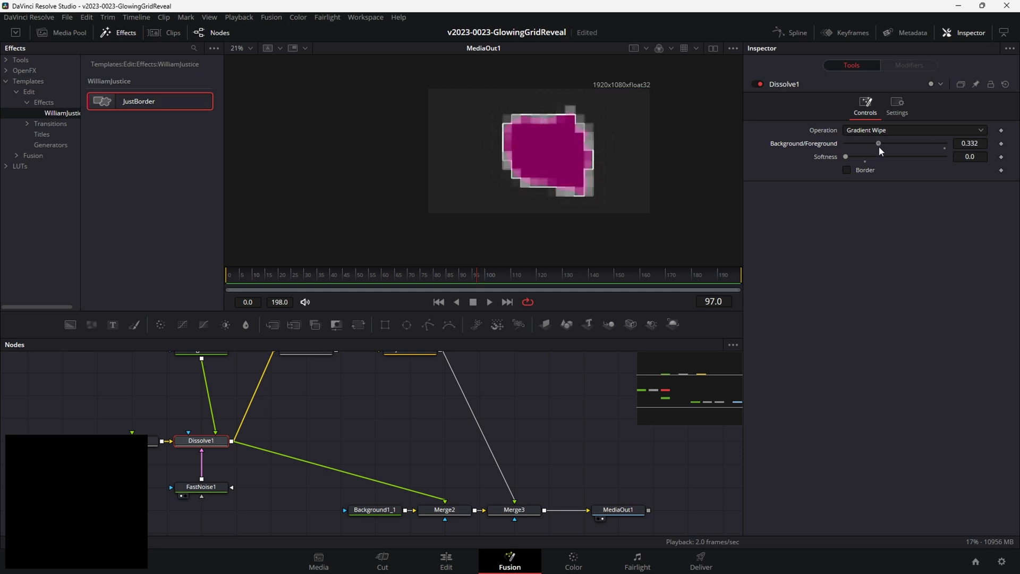
# Set FastNoise1's Detail to 3.64 and Contrast to 0.95, and raise its Scale for a more irregular wipe shape
pyautogui.click(201, 486)
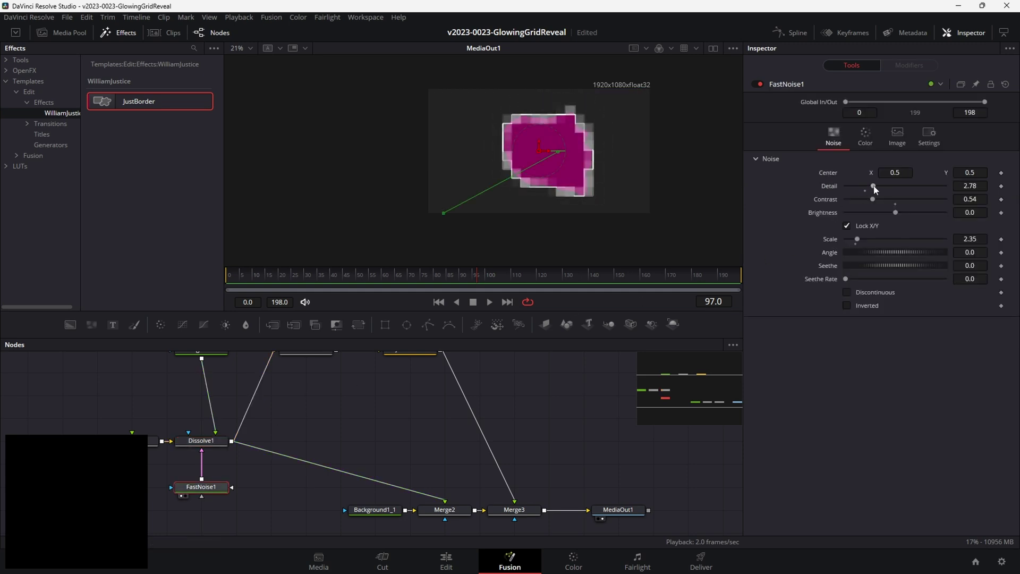
pyautogui.moveTo(875, 189); pyautogui.dragTo(894, 196)
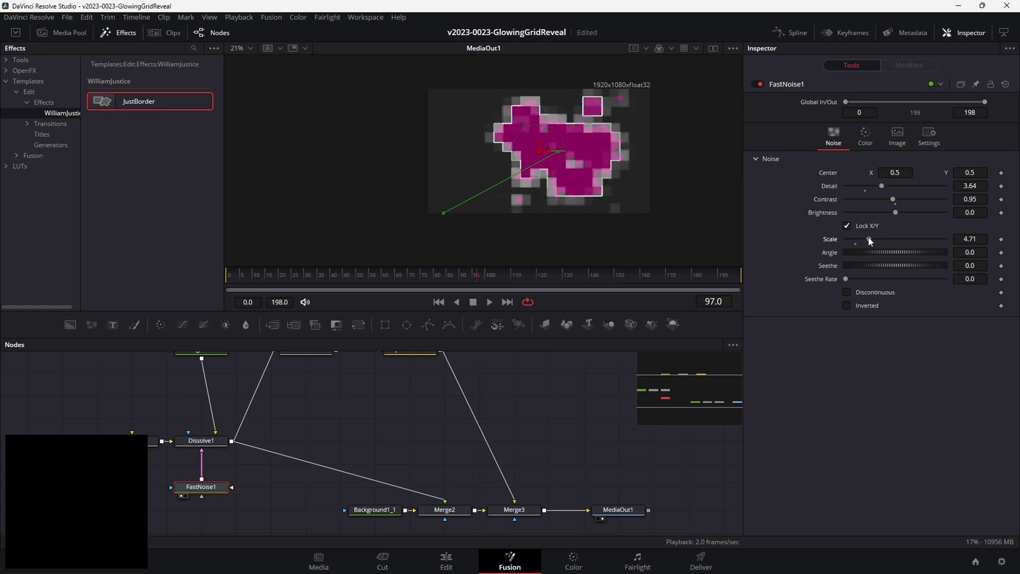
pyautogui.moveTo(877, 241); pyautogui.dragTo(860, 242)
# Set Dissolve1's Background/Foreground to 0.294 and enlarge the viewer area for a closer look at the mosaic border
pyautogui.click(205, 450)
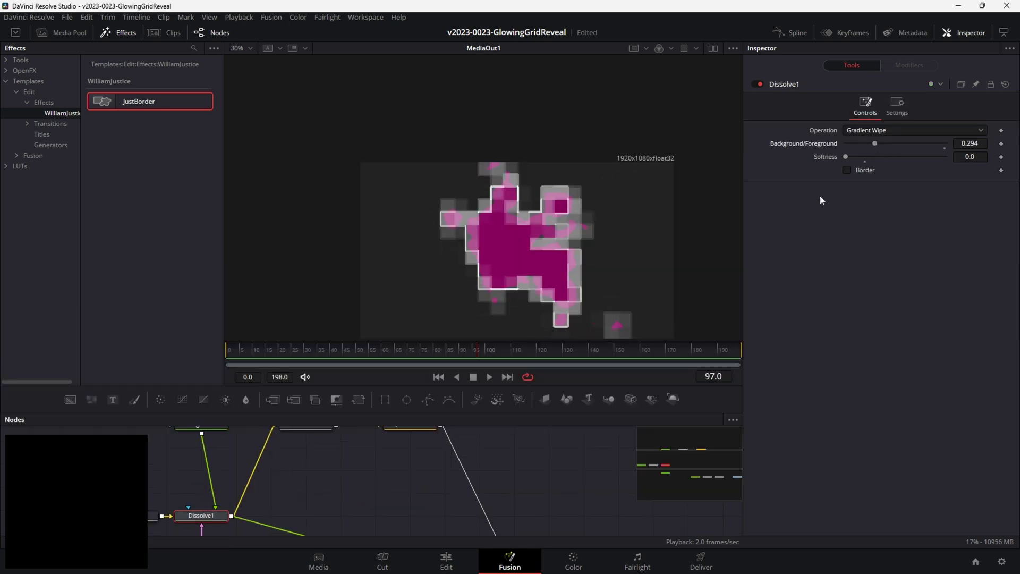
pyautogui.moveTo(522, 410); pyautogui.dragTo(521, 406)
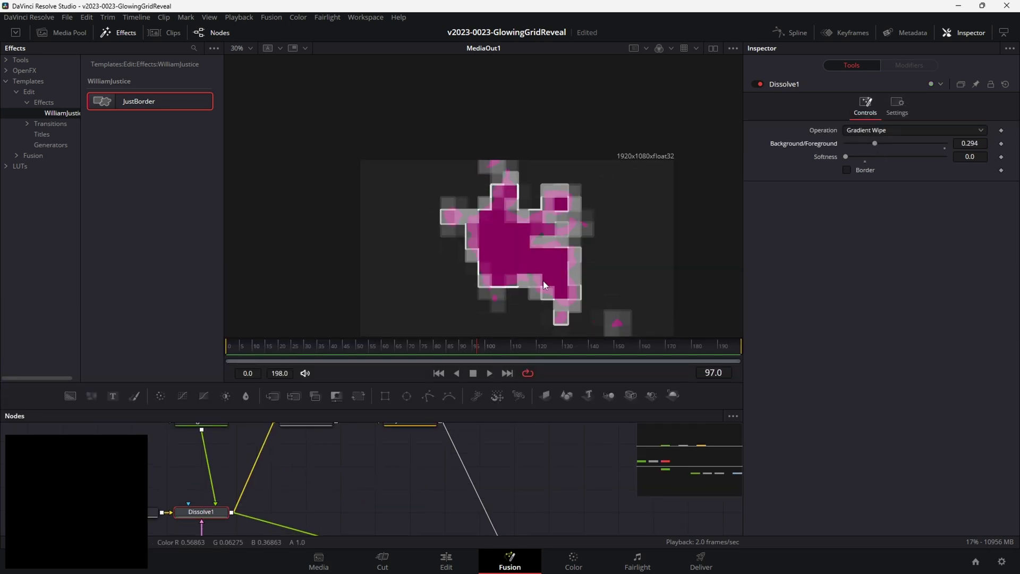
pyautogui.moveTo(539, 289); pyautogui.dragTo(509, 201)
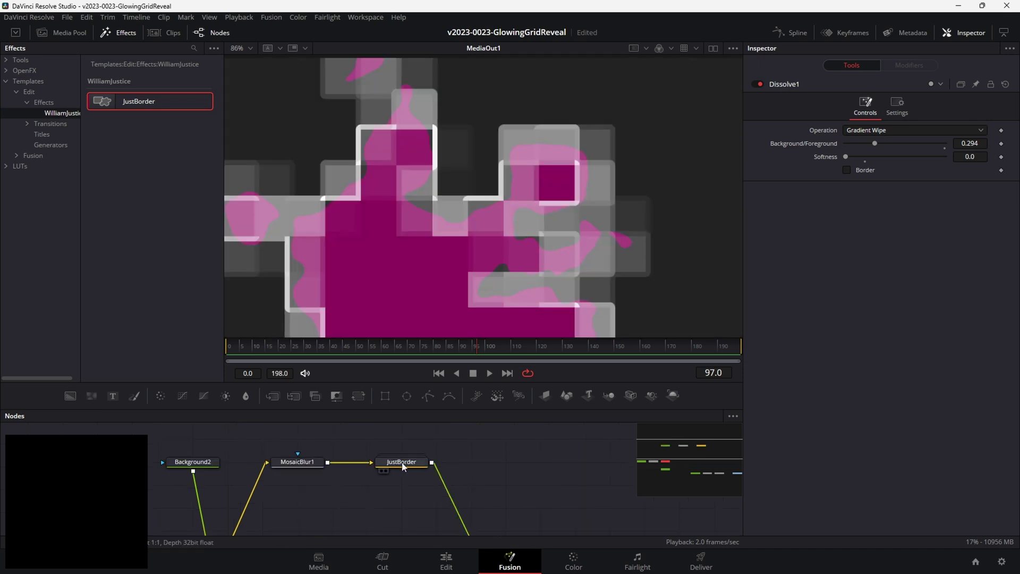
# Add a Soft Glow node after JustBorder with its Gain at 1.417
pyautogui.click(402, 463)
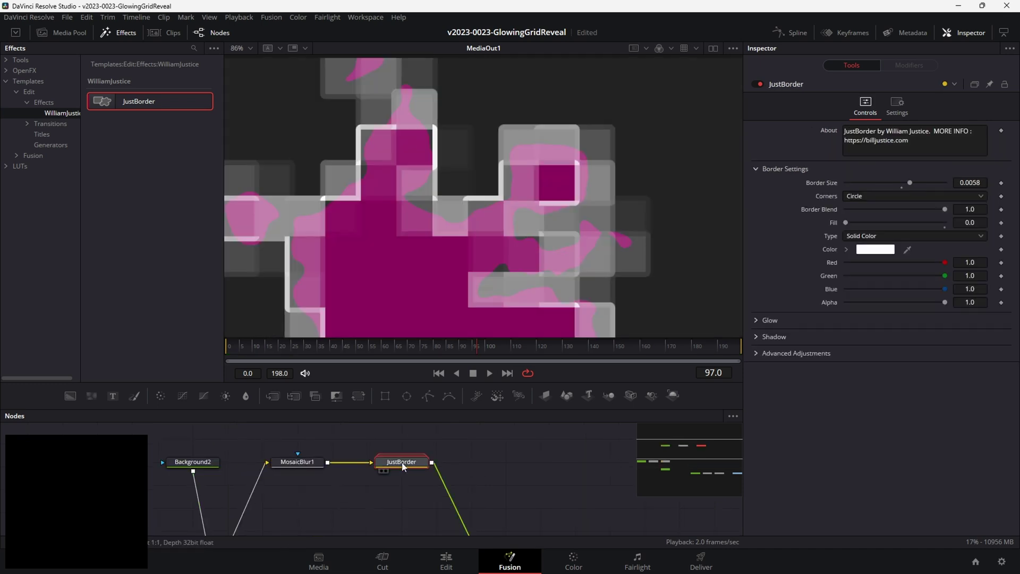
pyautogui.hotkey('shift', 'space')
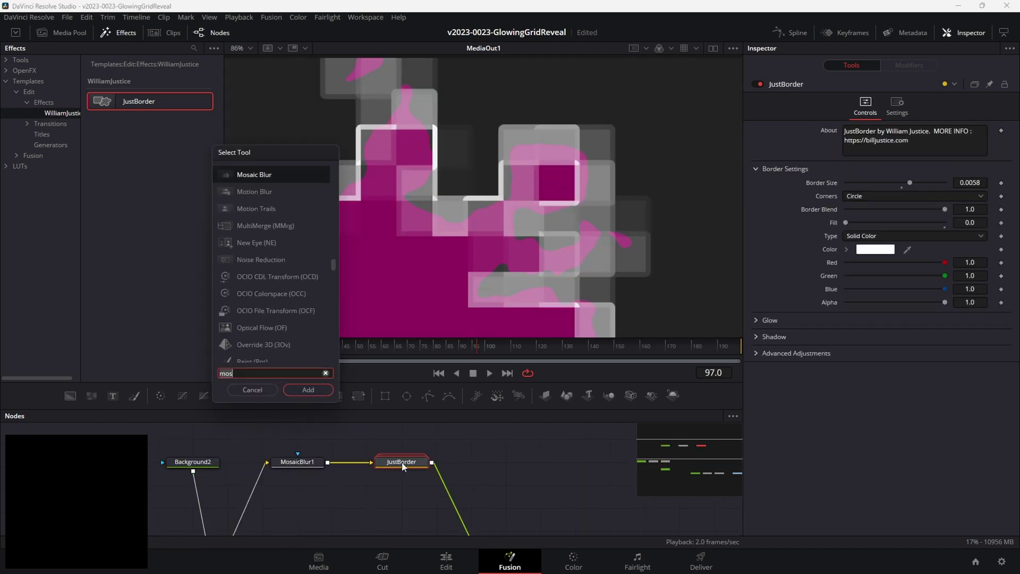
pyautogui.write('soft')
pyautogui.press('Return')
pyautogui.scroll(-2, 729, 216)
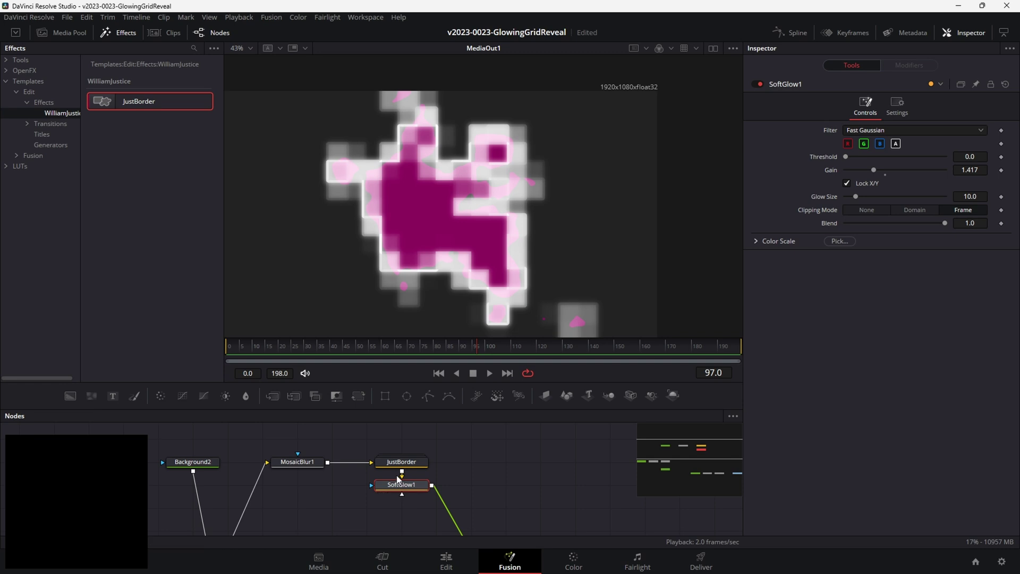
# Add a Color Corrector node after SoftGlow1
pyautogui.hotkey('shift', 'space')
pyautogui.write('color')
pyautogui.press('Return')
# Add a Glow node after ColorCorrector1 and set its Glow to 0.519 and Glow Size to 1.1
pyautogui.hotkey('shift', 'space')
pyautogui.write('cc')
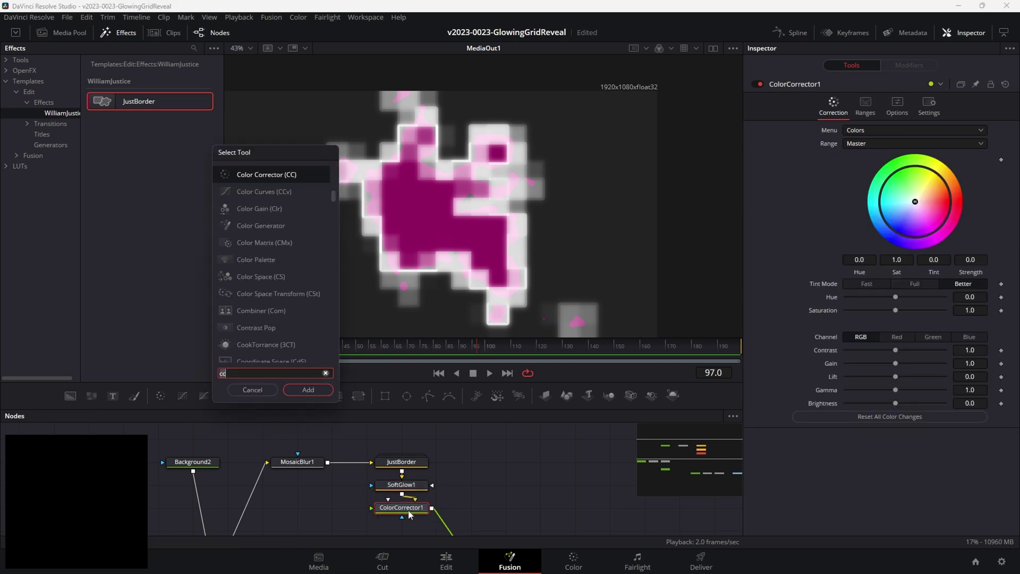
pyautogui.press('Return')
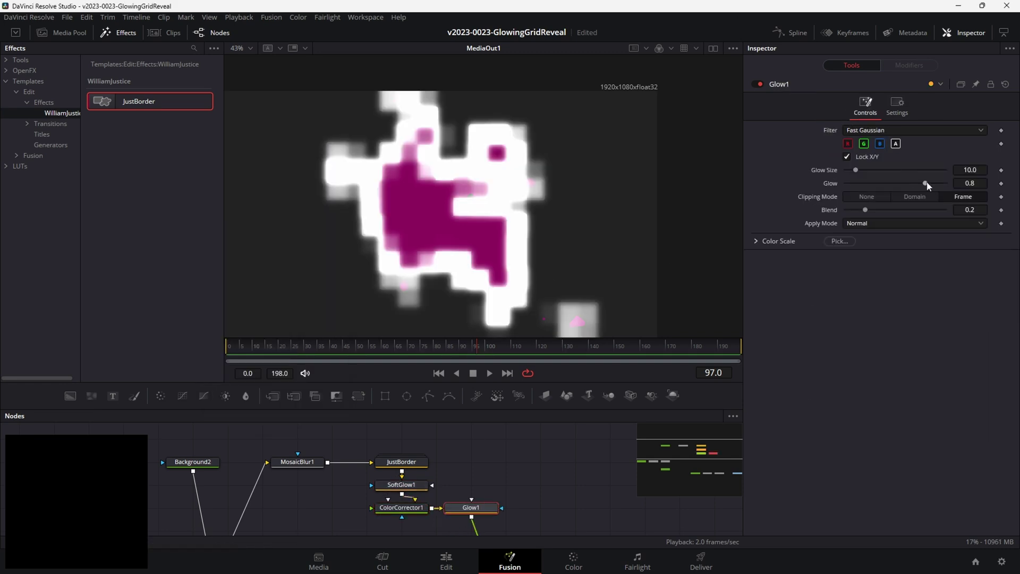
pyautogui.moveTo(925, 183); pyautogui.dragTo(850, 173)
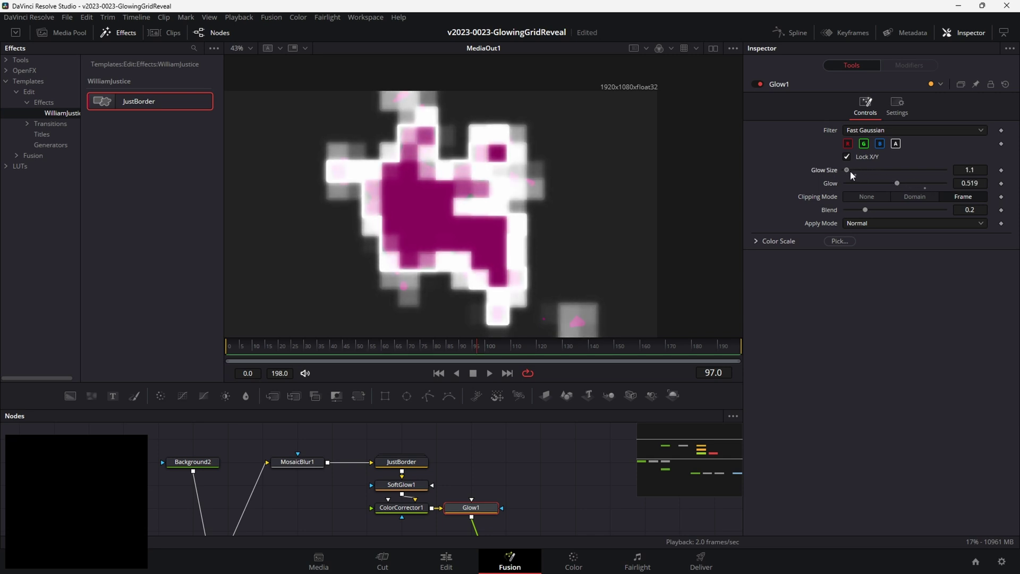
# Tint SoftGlow1 magenta by setting its Color Scale to Red 2.0, Green 0.0 and Blue 2.0
pyautogui.click(401, 485)
pyautogui.click(757, 241)
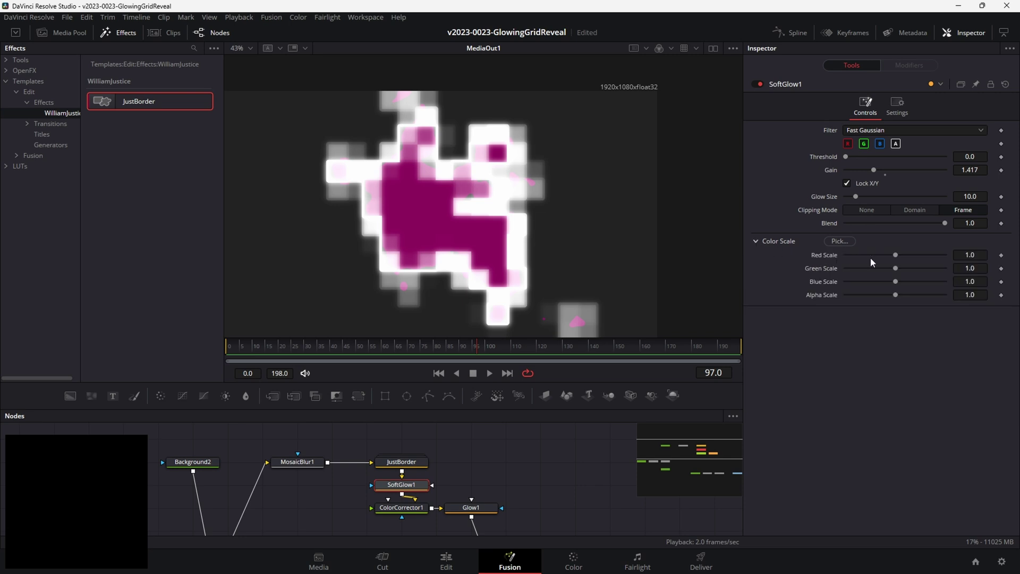
pyautogui.moveTo(896, 255); pyautogui.dragTo(988, 257)
pyautogui.moveTo(895, 268); pyautogui.dragTo(811, 277)
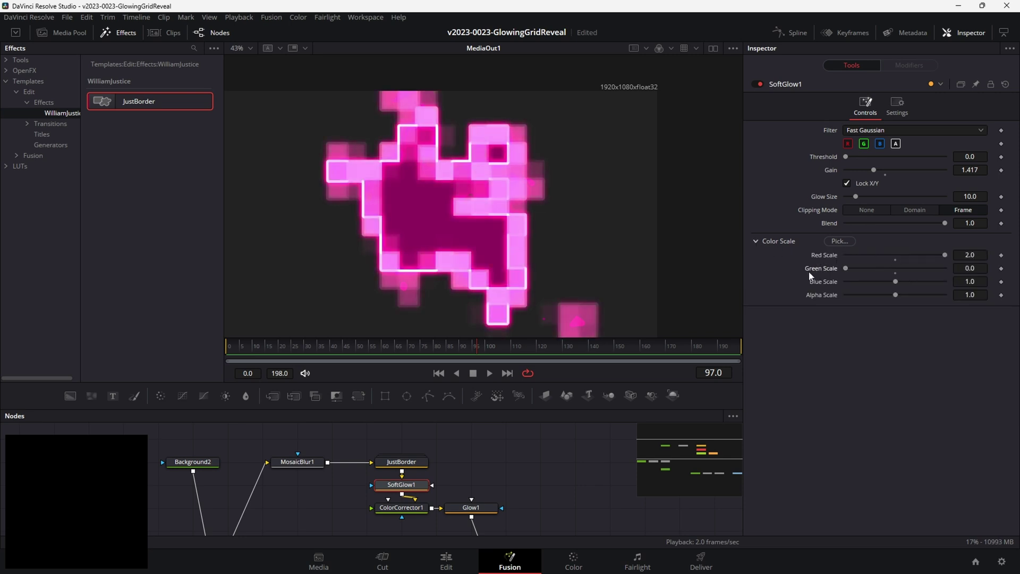
pyautogui.moveTo(895, 281); pyautogui.dragTo(959, 281)
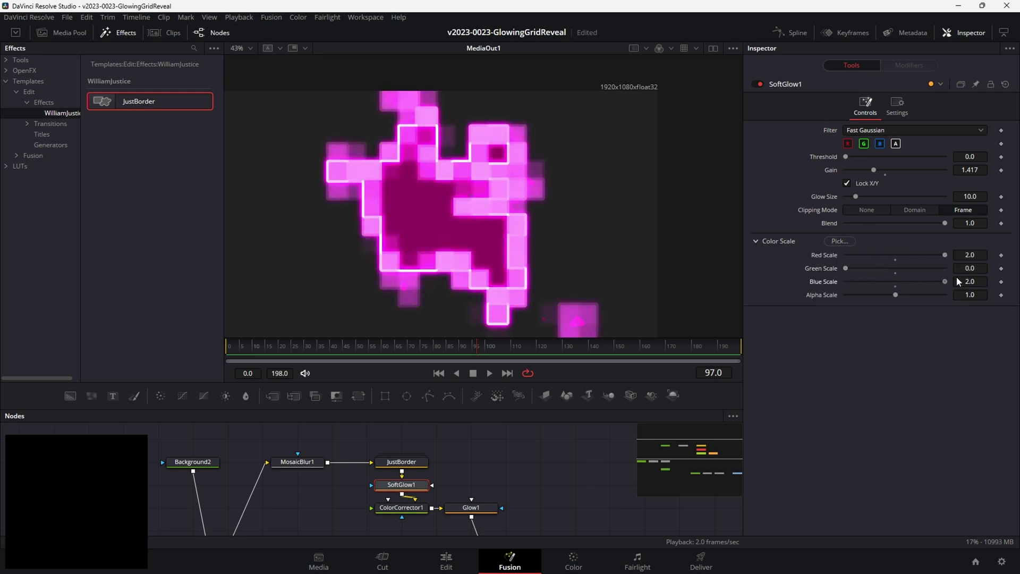
# Shift ColorCorrector1's Hue to turn the glow blue, and set JustBorder's Border Size to 0.0039
pyautogui.click(397, 508)
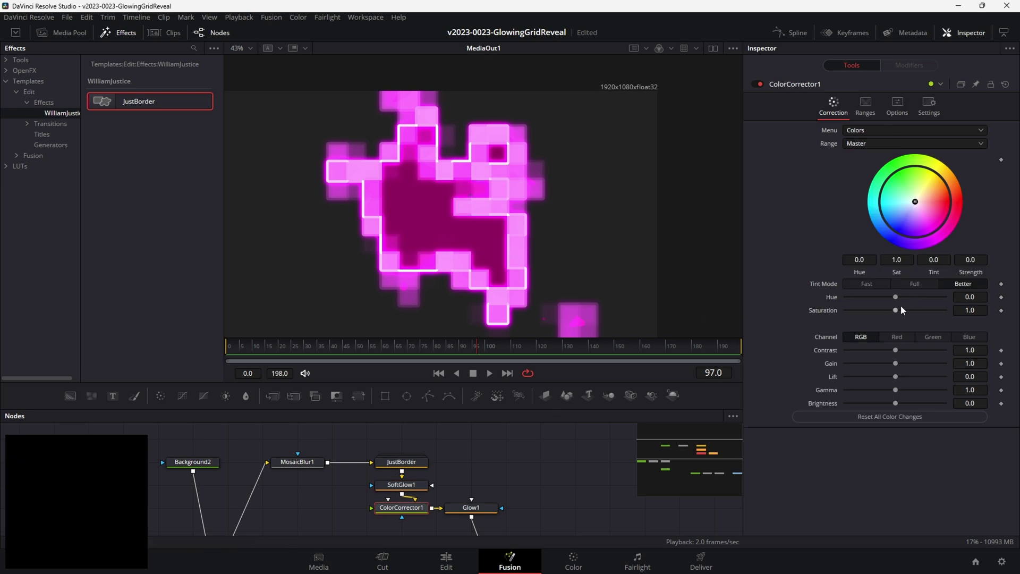
pyautogui.moveTo(896, 297)
pyautogui.mouseDown()
pyautogui.moveTo(935, 290)
pyautogui.moveTo(912, 291)
pyautogui.mouseUp()
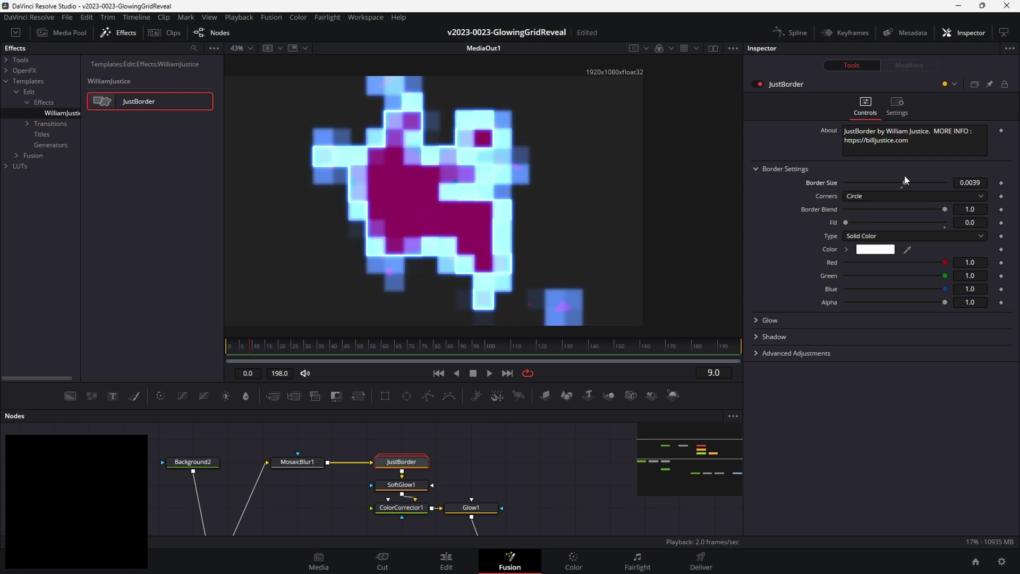
# Adjust Dissolve1's Background/Foreground to 0.198 to test the glowing wipe
pyautogui.scroll(-2, 435, 254)
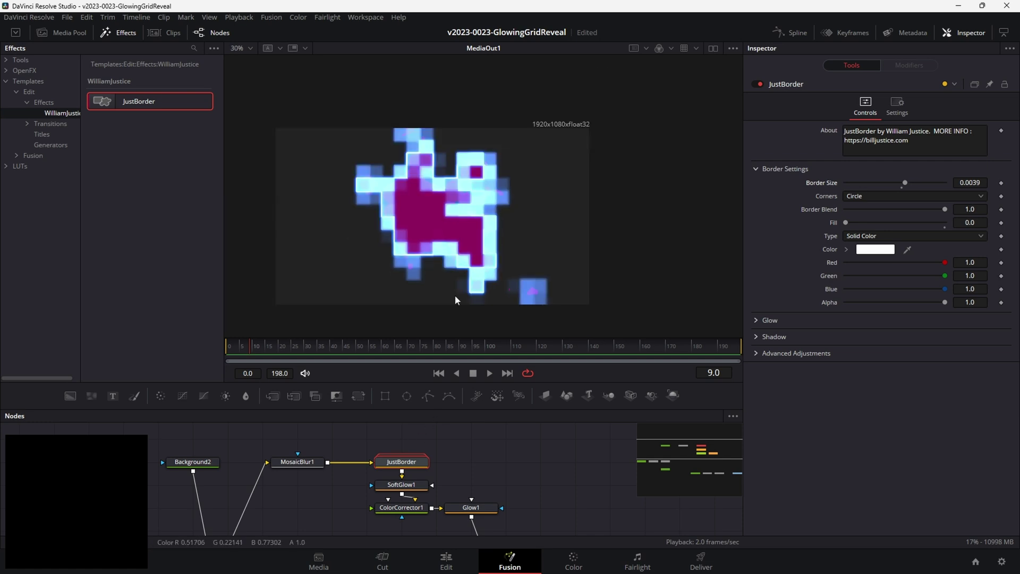
pyautogui.scroll(-2, 334, 489)
pyautogui.click(210, 509)
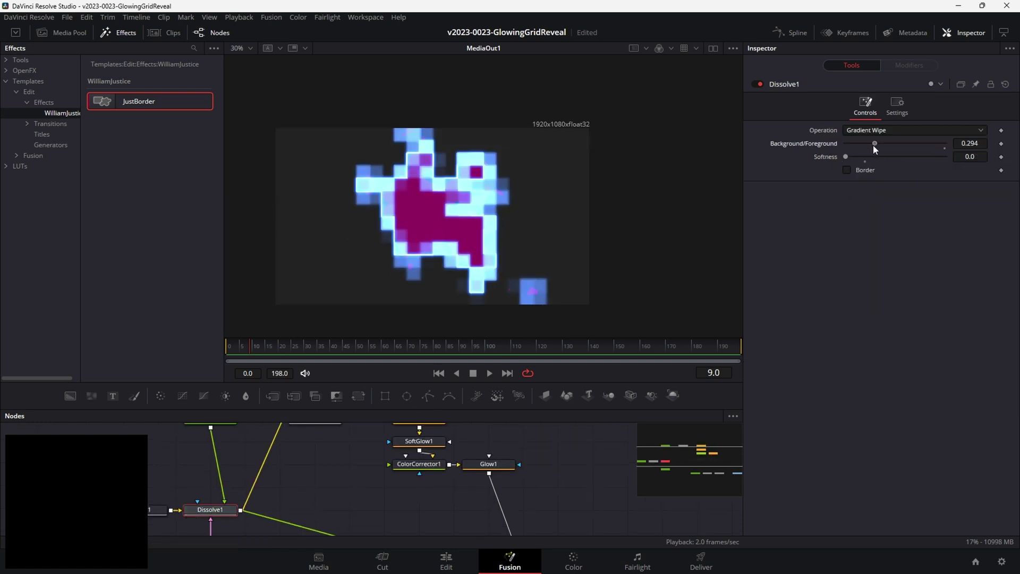
pyautogui.moveTo(872, 144)
pyautogui.mouseDown()
pyautogui.moveTo(855, 139)
pyautogui.moveTo(948, 140)
pyautogui.moveTo(861, 158)
pyautogui.mouseUp()
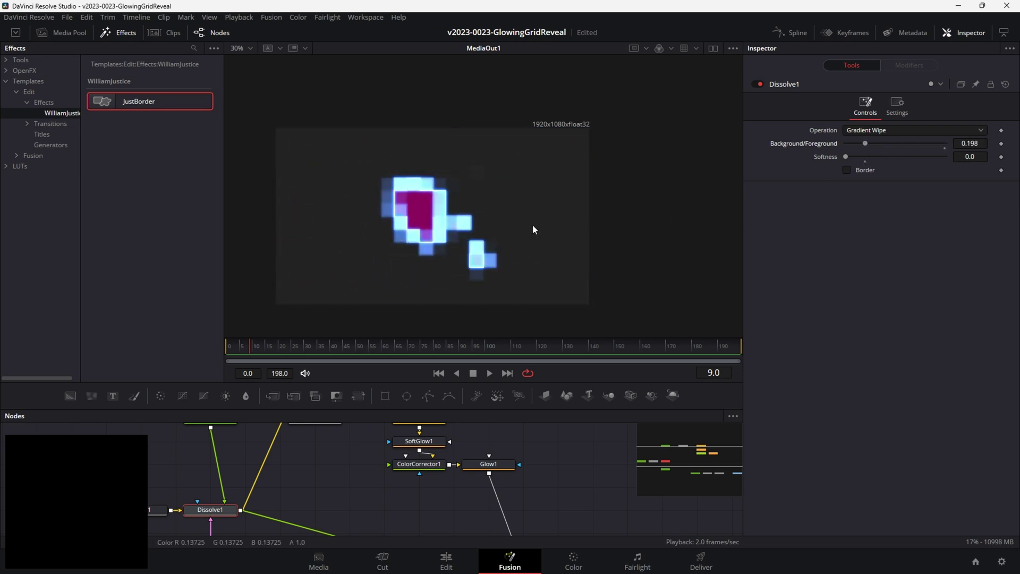